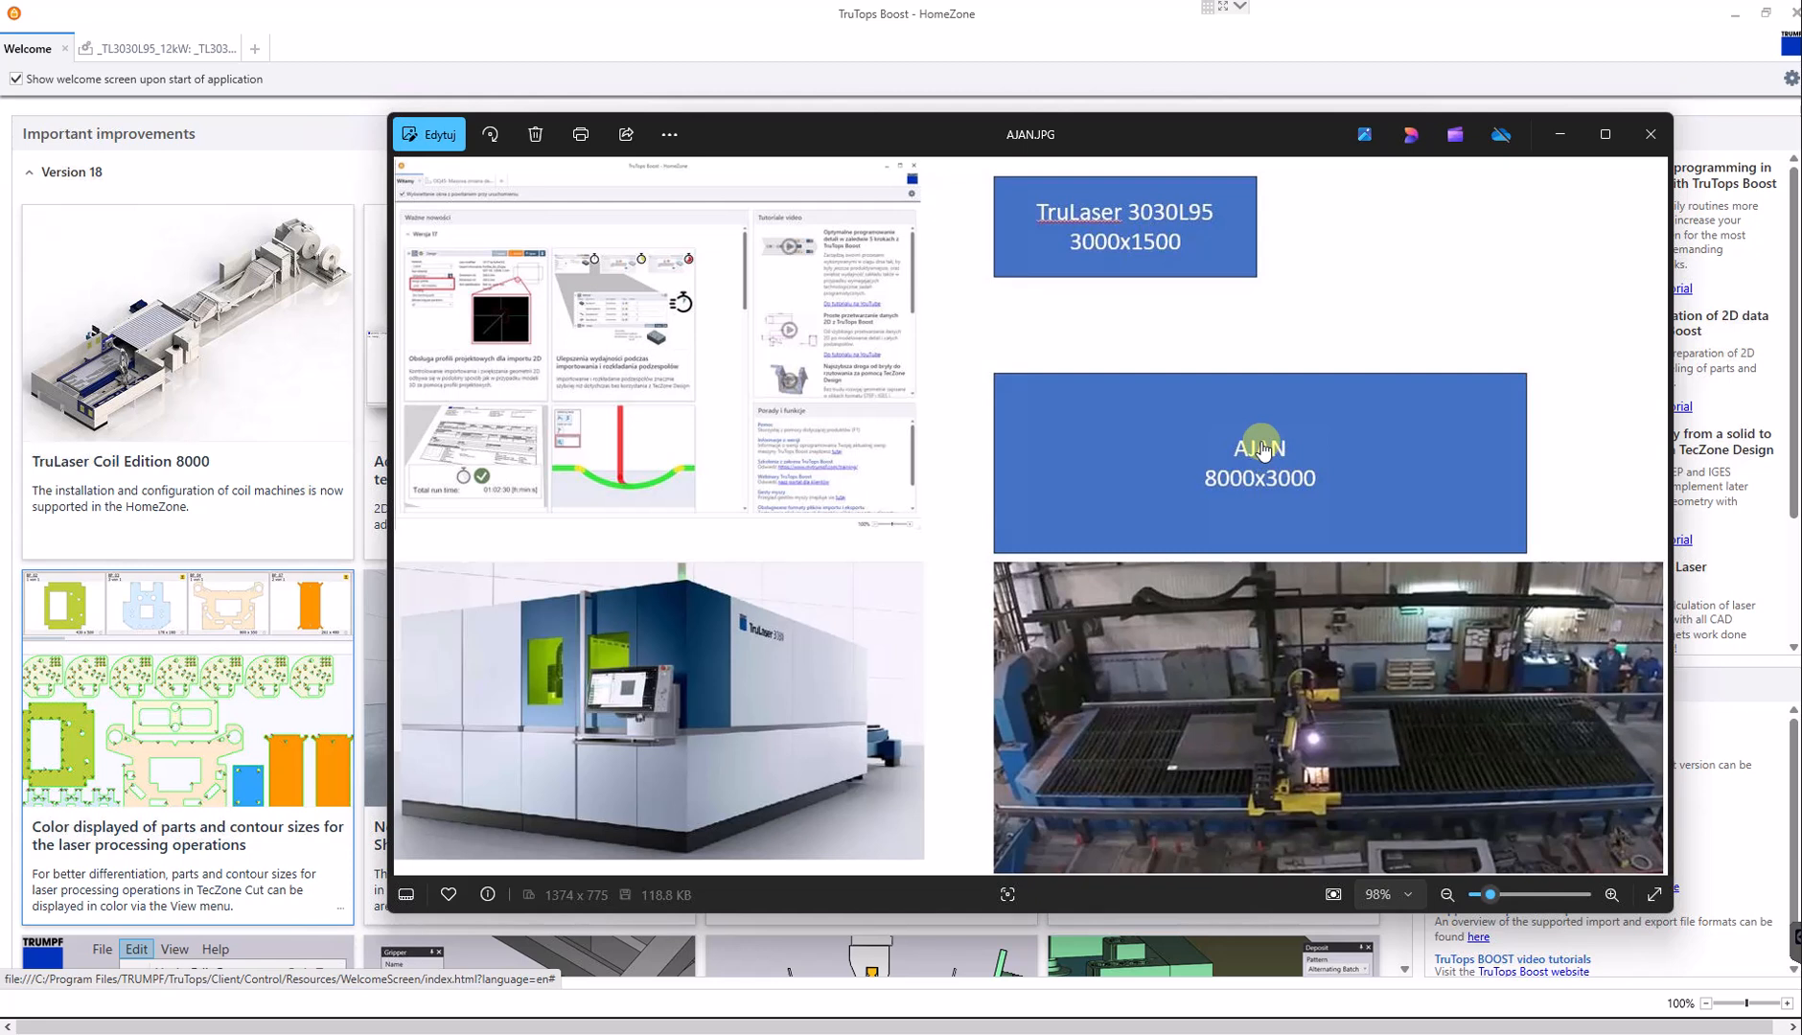
- Show the workplaces and view the cutting machine _TL3030L95_12kW
left_click(146, 51)
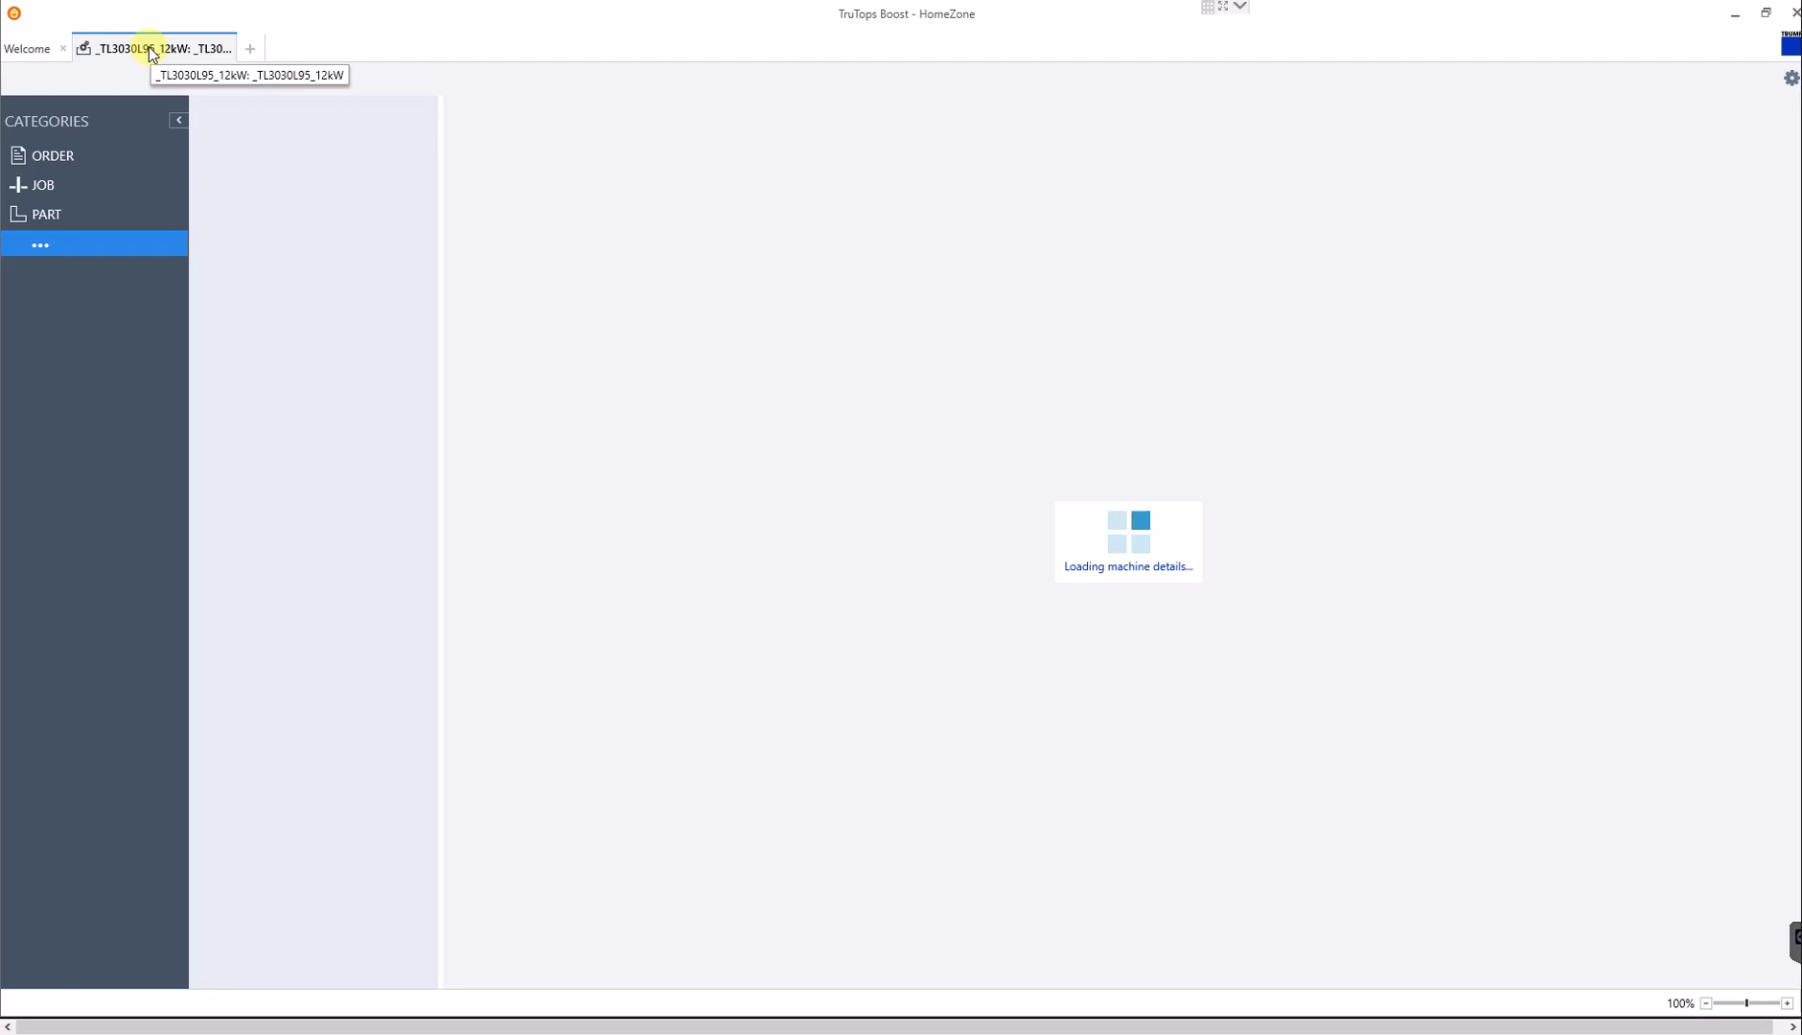
left_click(59, 247)
left_click(89, 303)
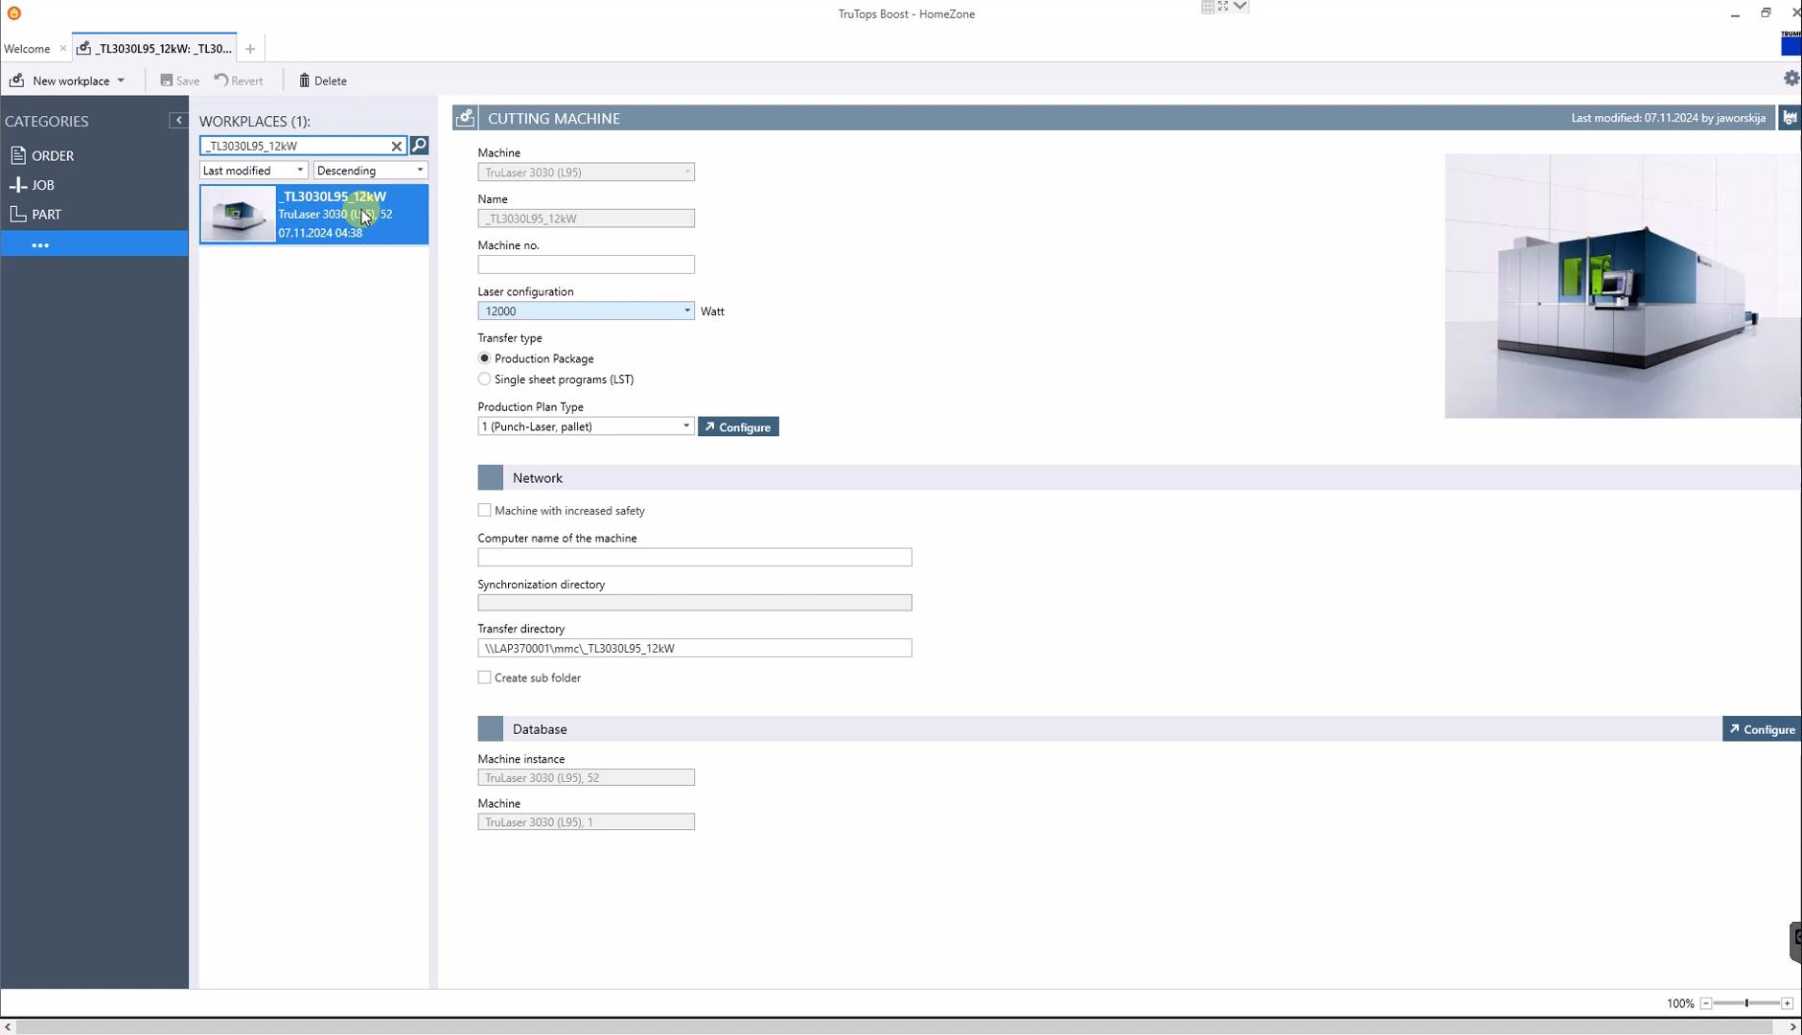
left_click(46, 246)
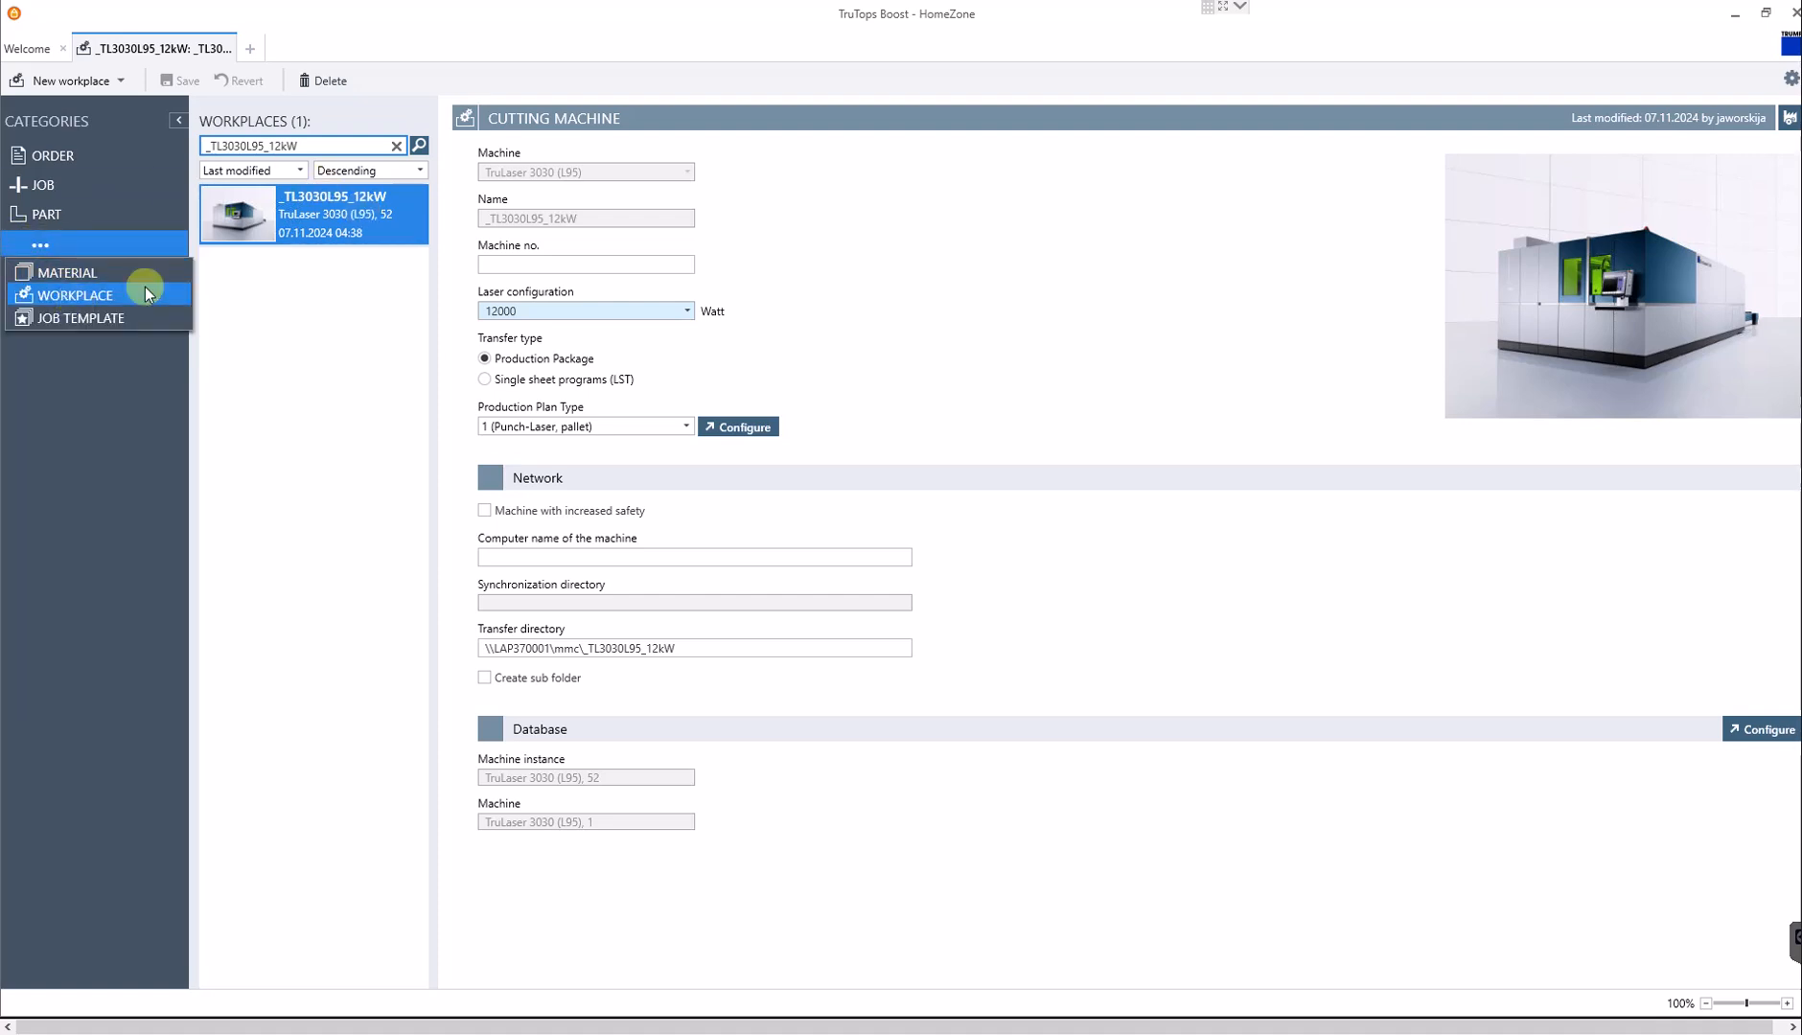
left_click(221, 312)
- Create a new cutting machine workplace based on the TruLaser 3030 (L95) machine model
left_click(80, 87)
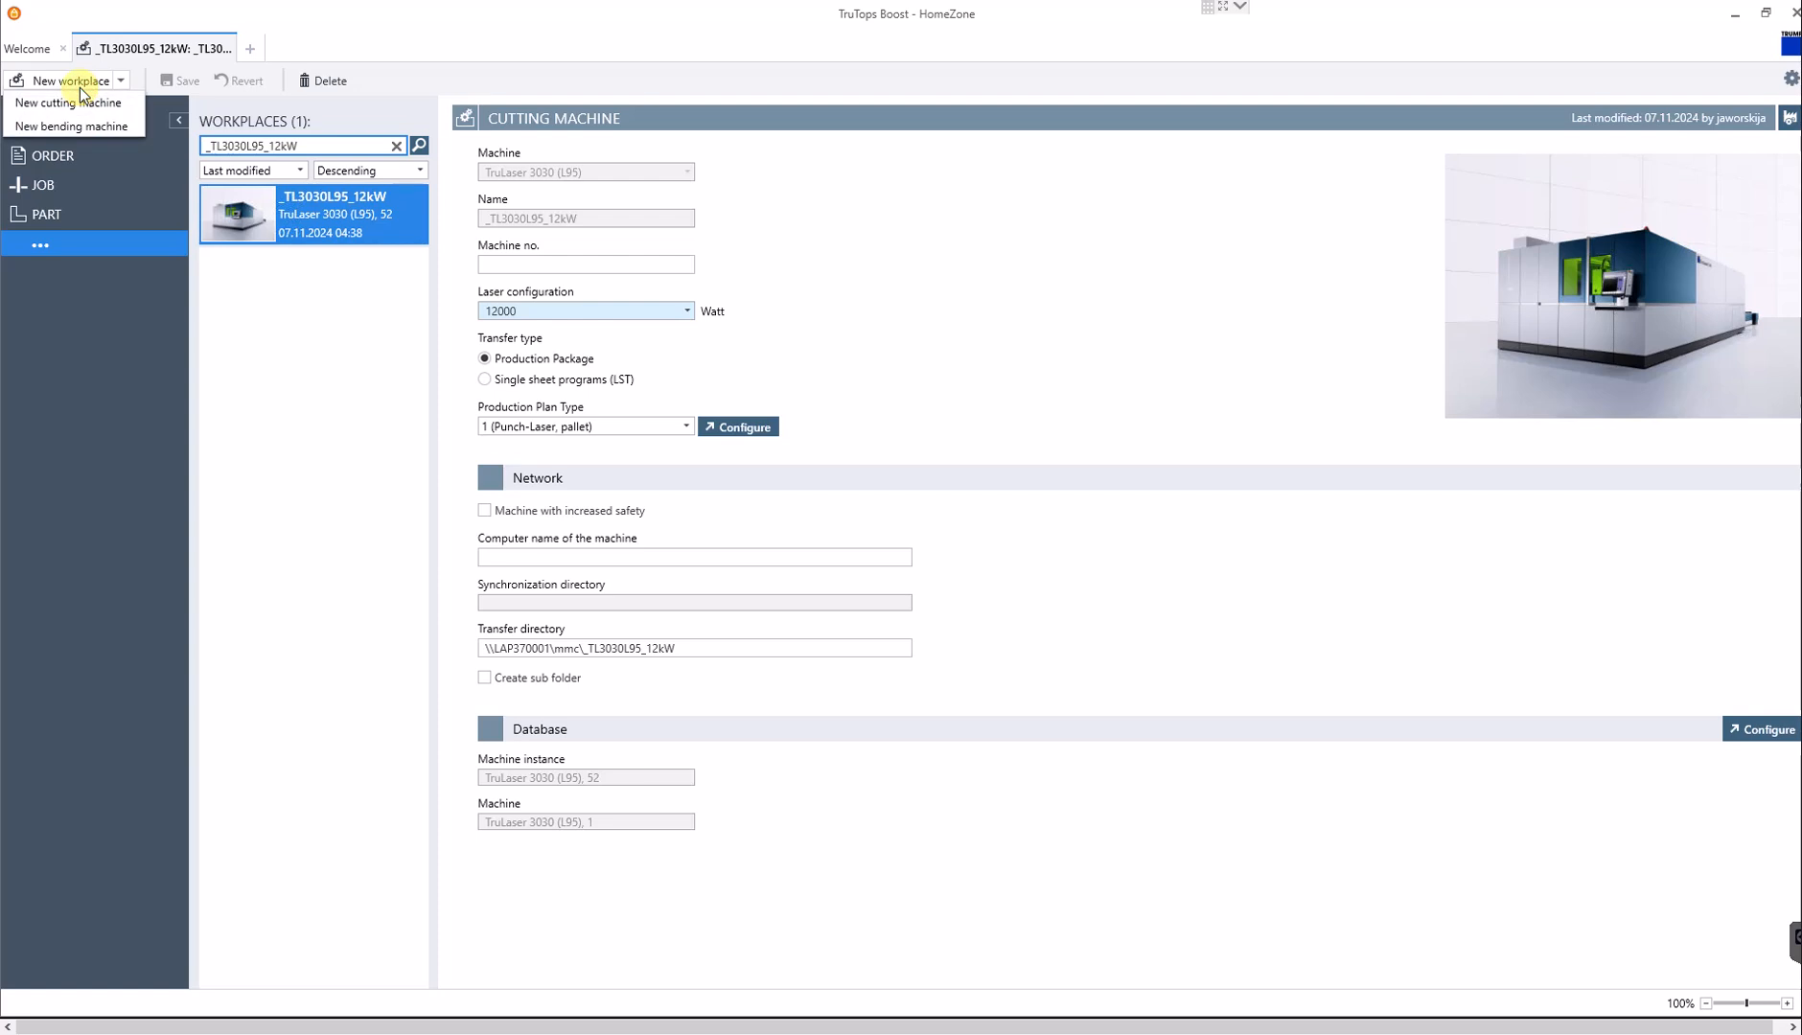
left_click(78, 102)
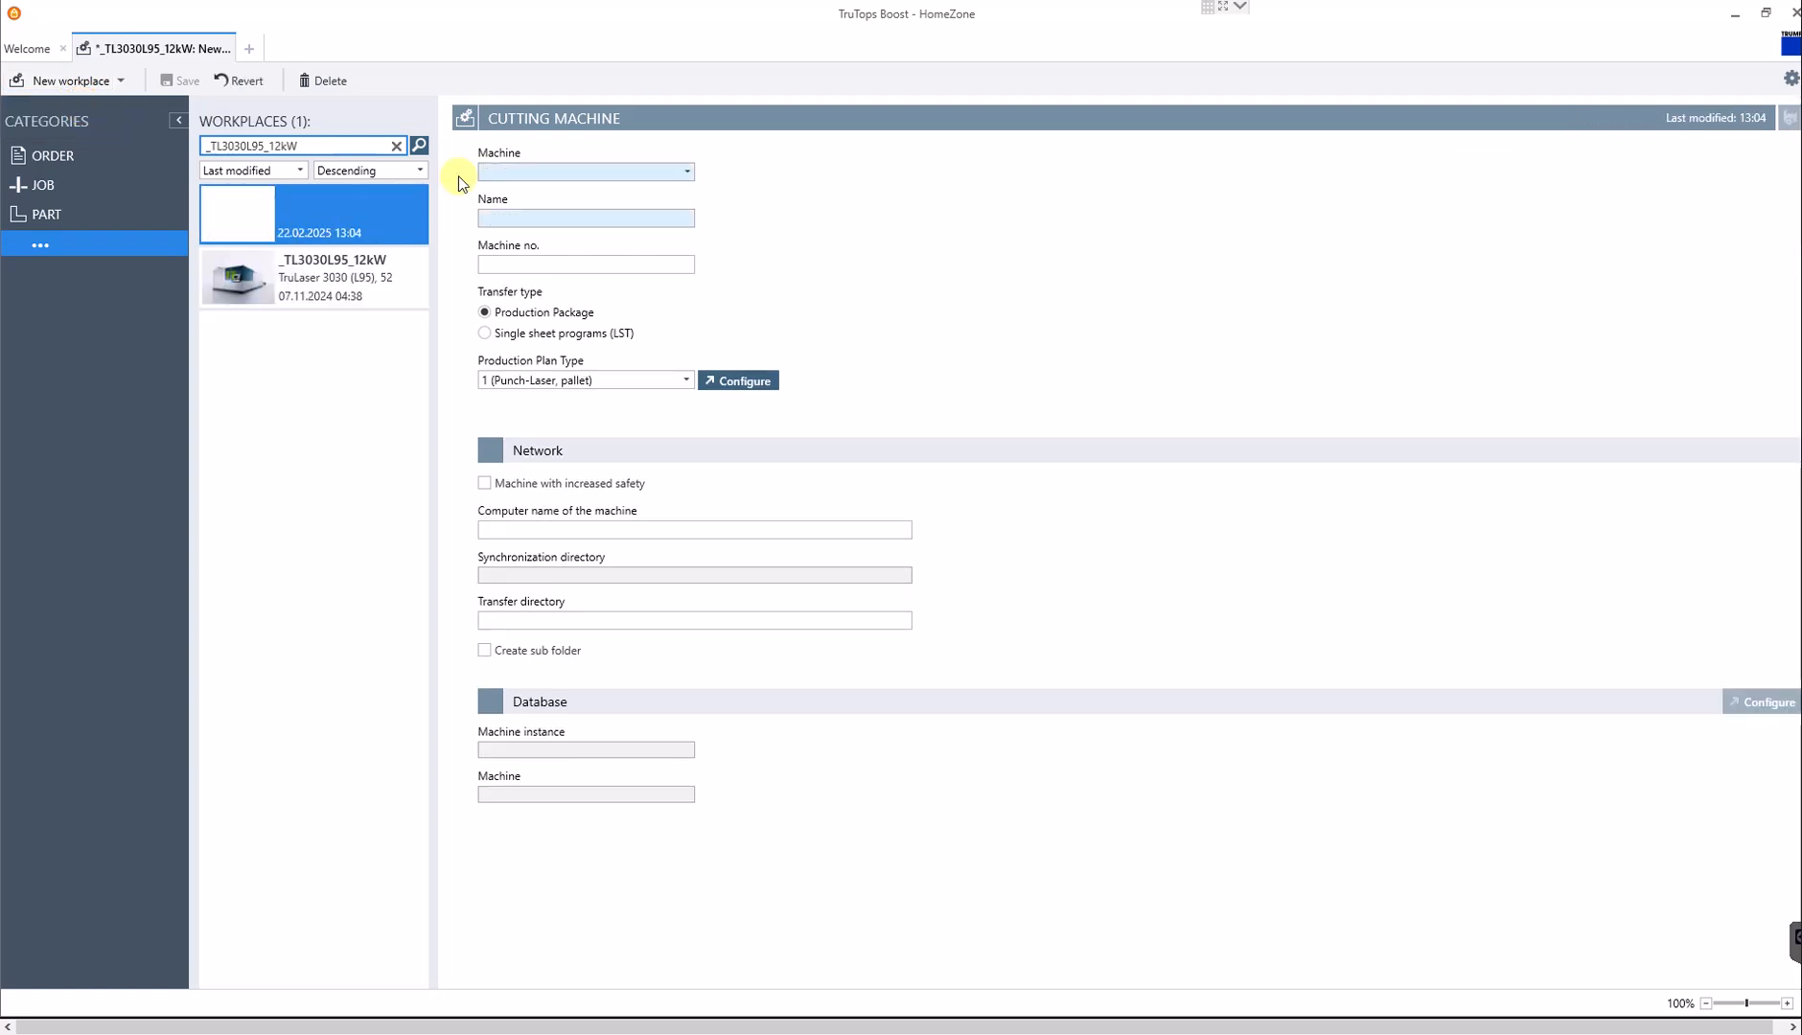
left_click(525, 182)
type("L95")
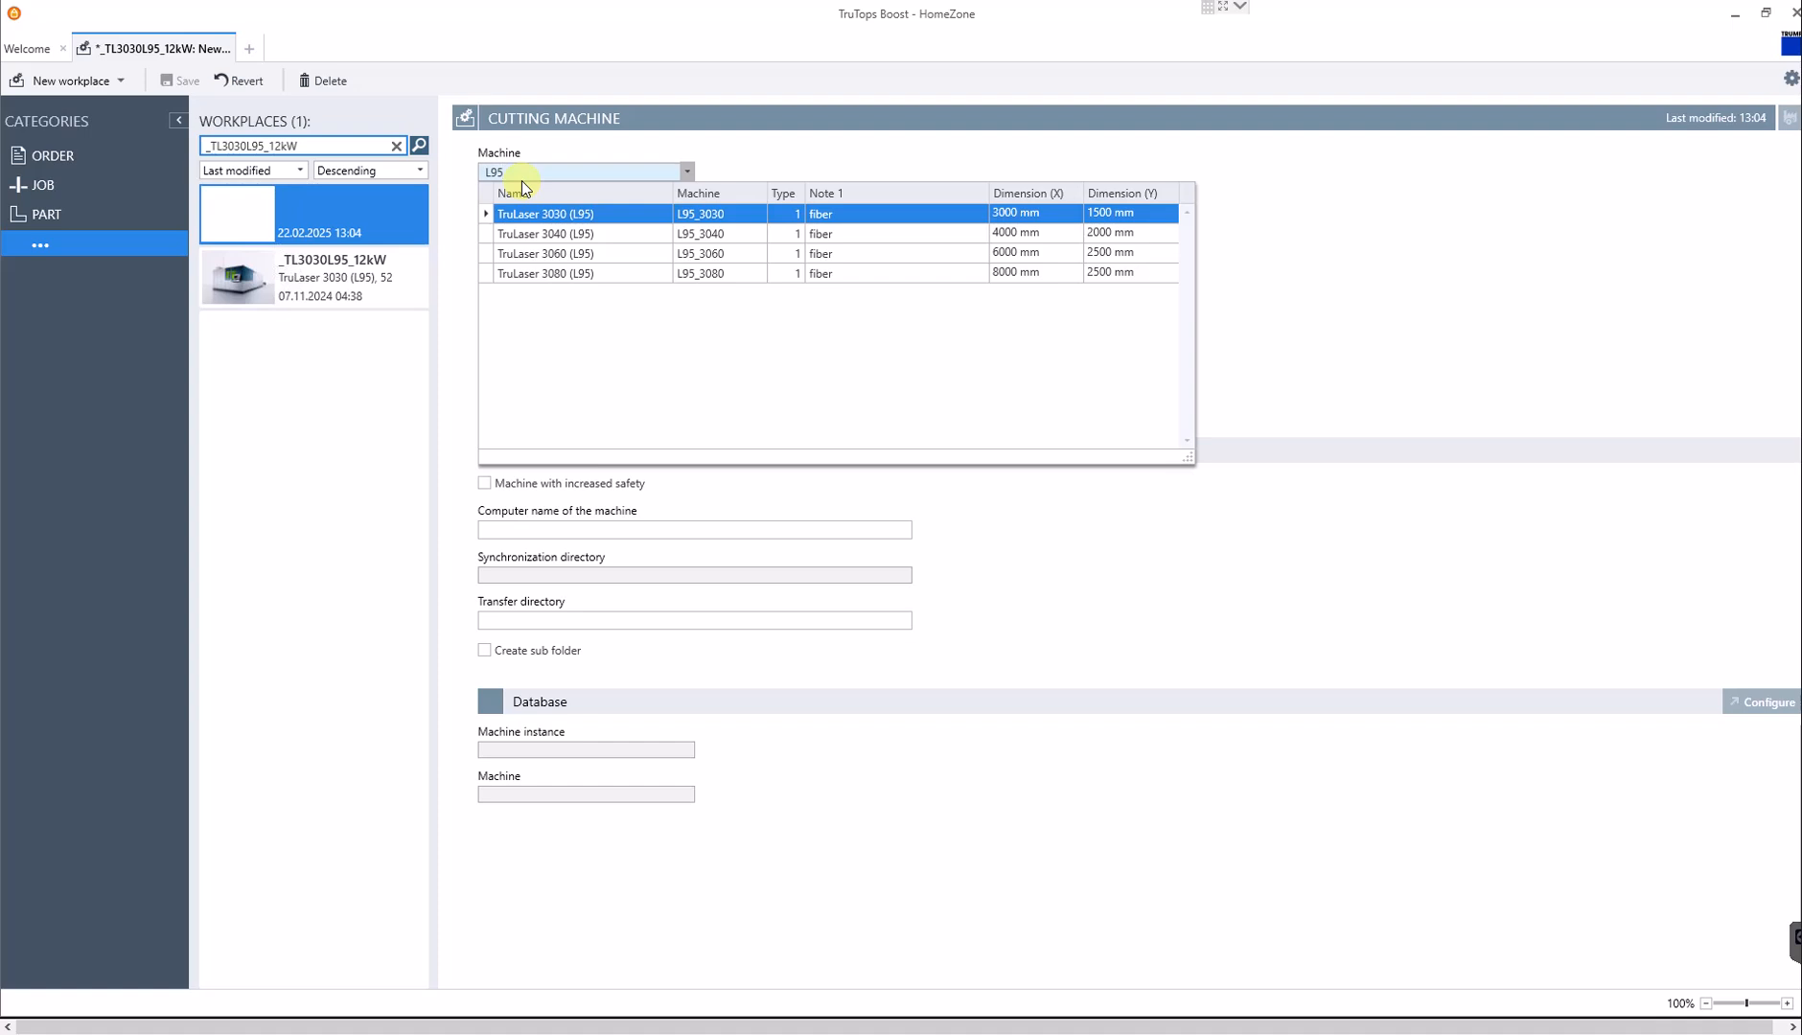
left_click(554, 219)
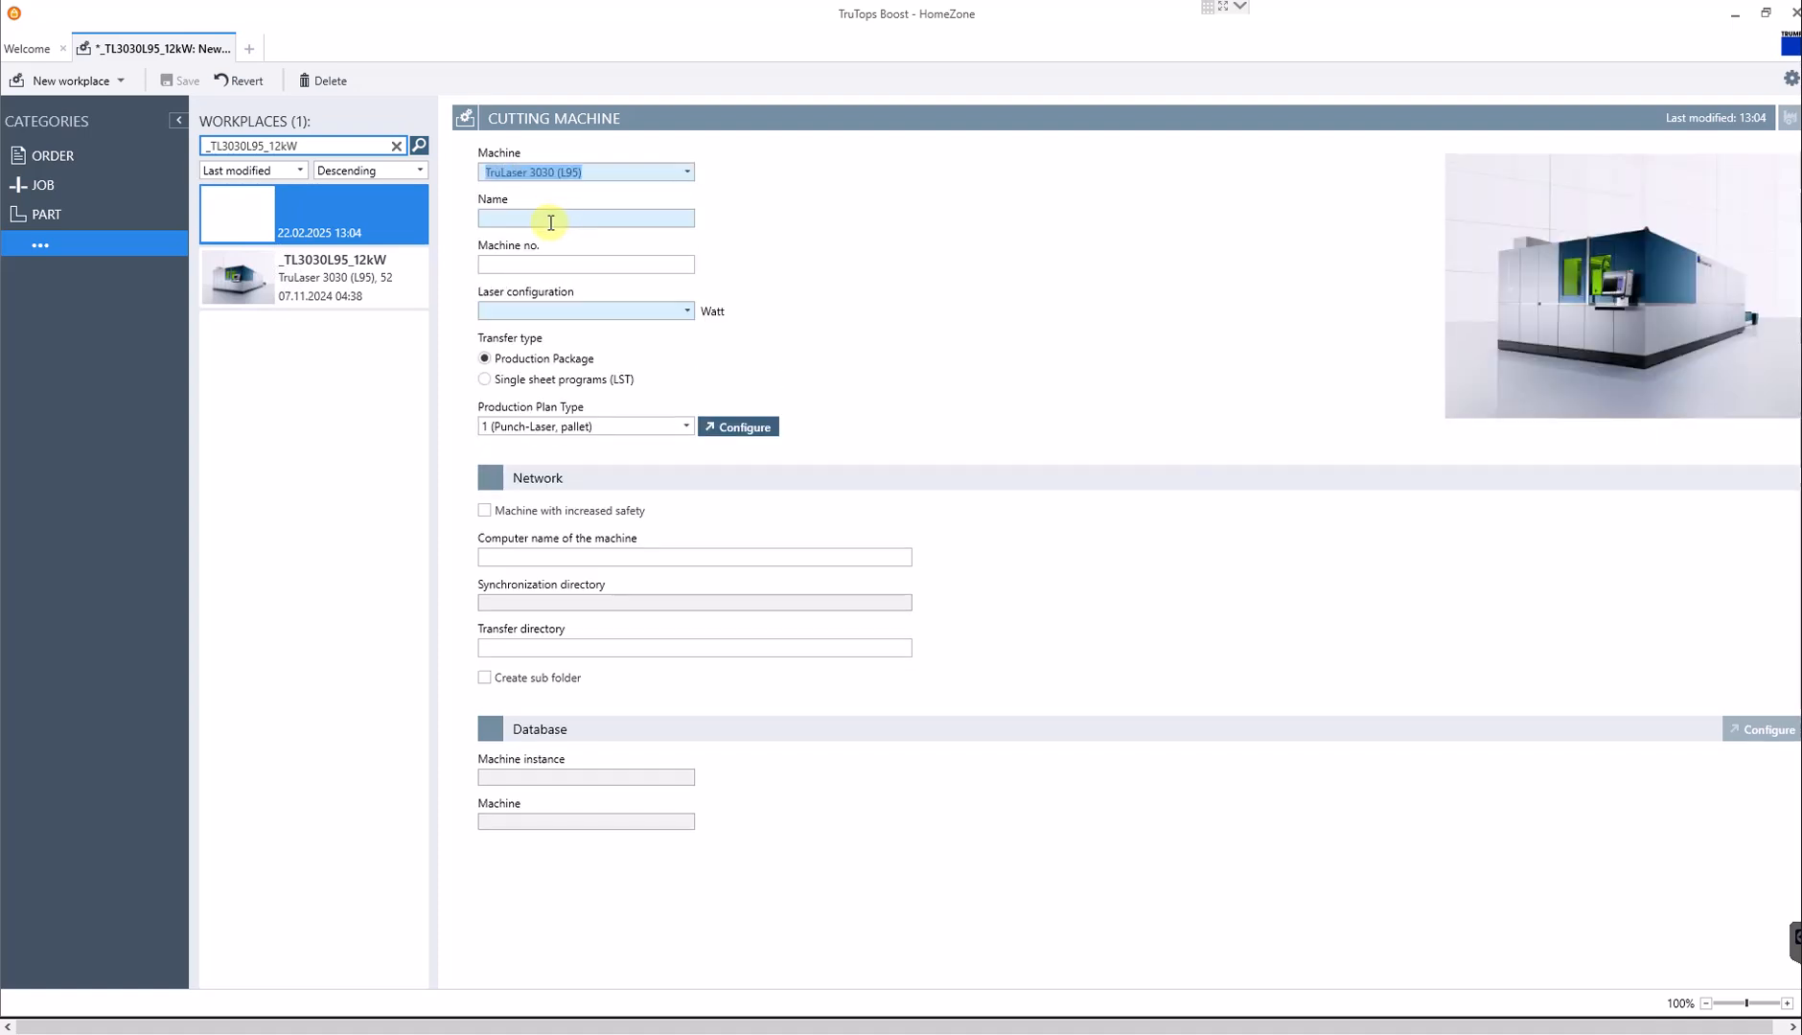
- Name the new cutting machine LVD_6000, give it the 10000 W laser configuration and save it
left_click(549, 223)
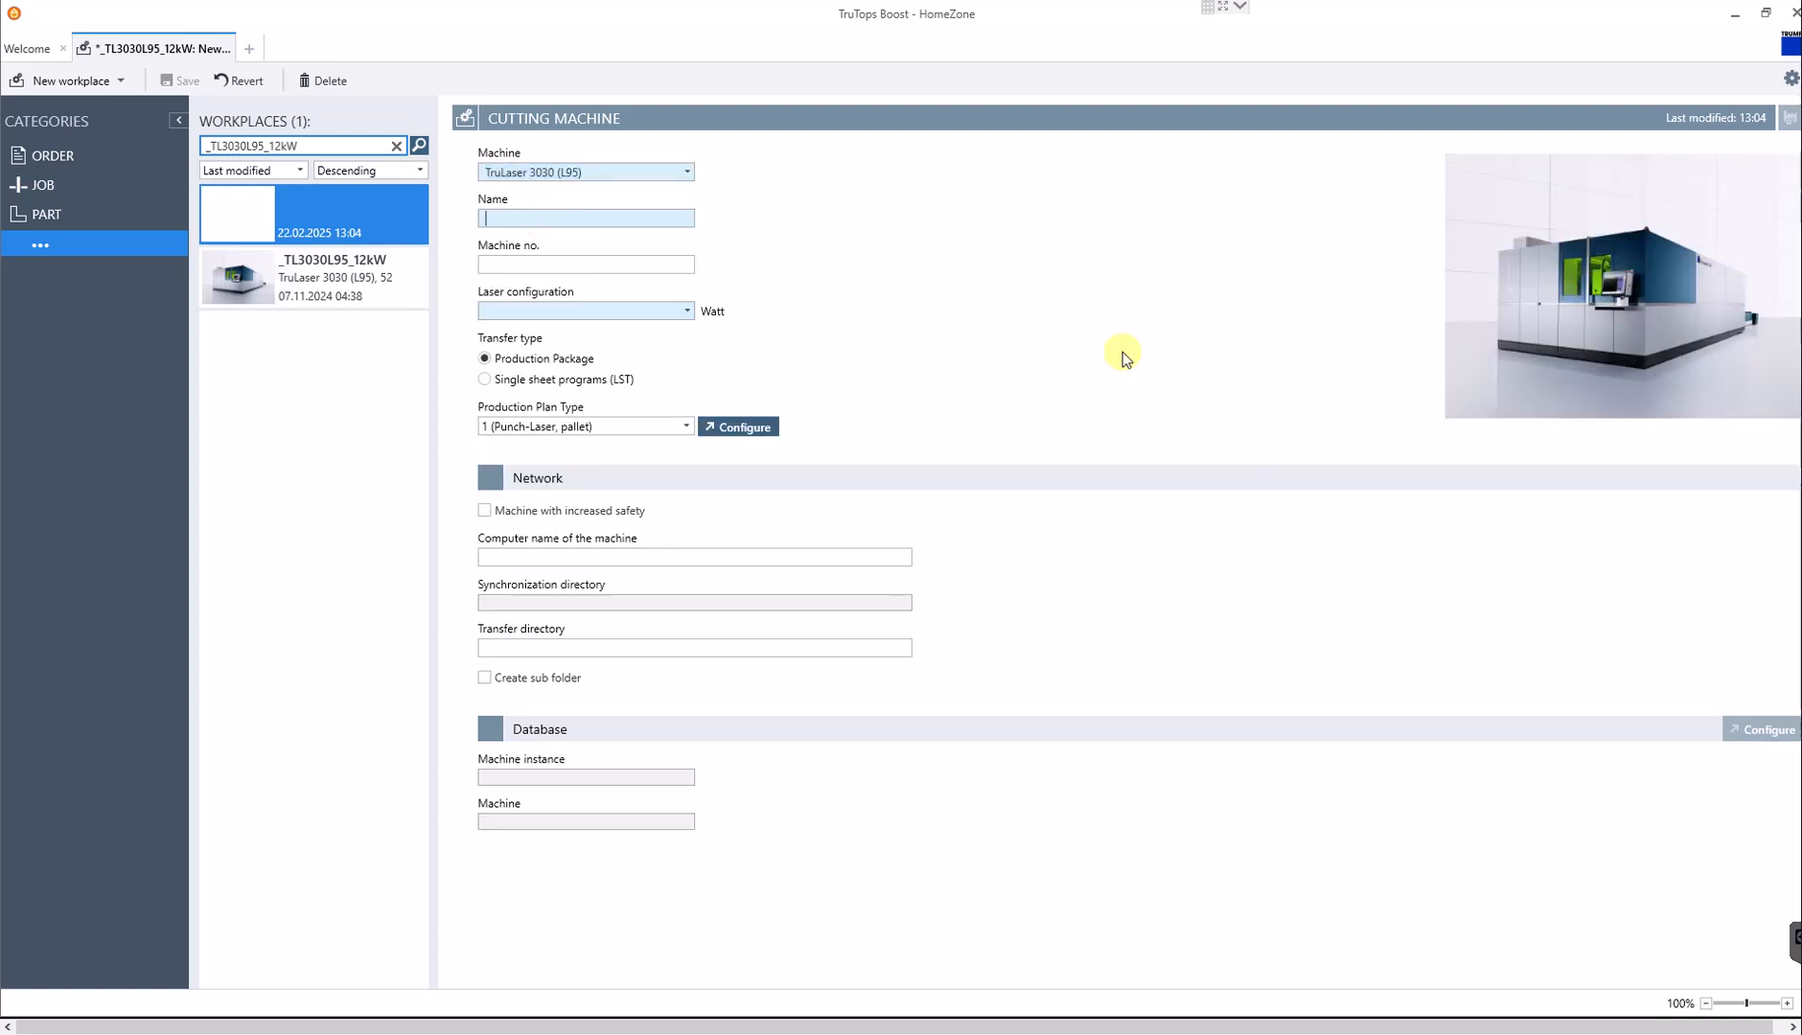
type("LVD")
type("_6000")
left_click(687, 311)
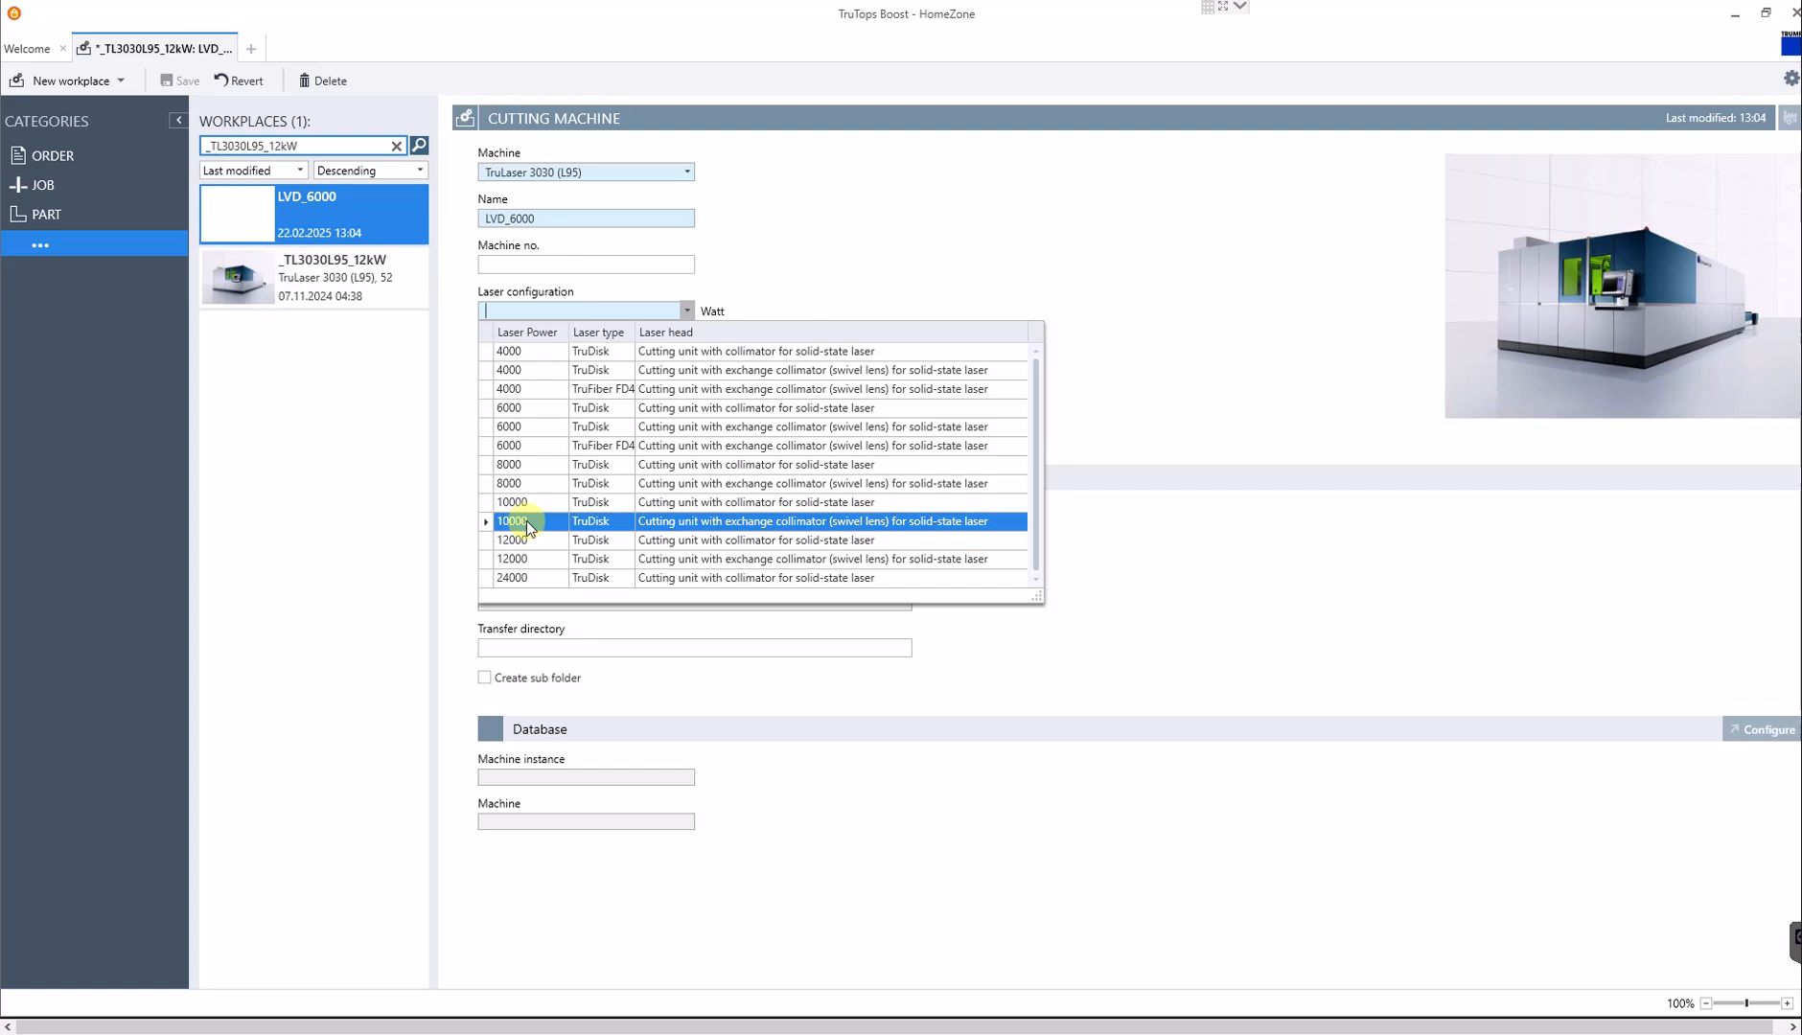
left_click(522, 506)
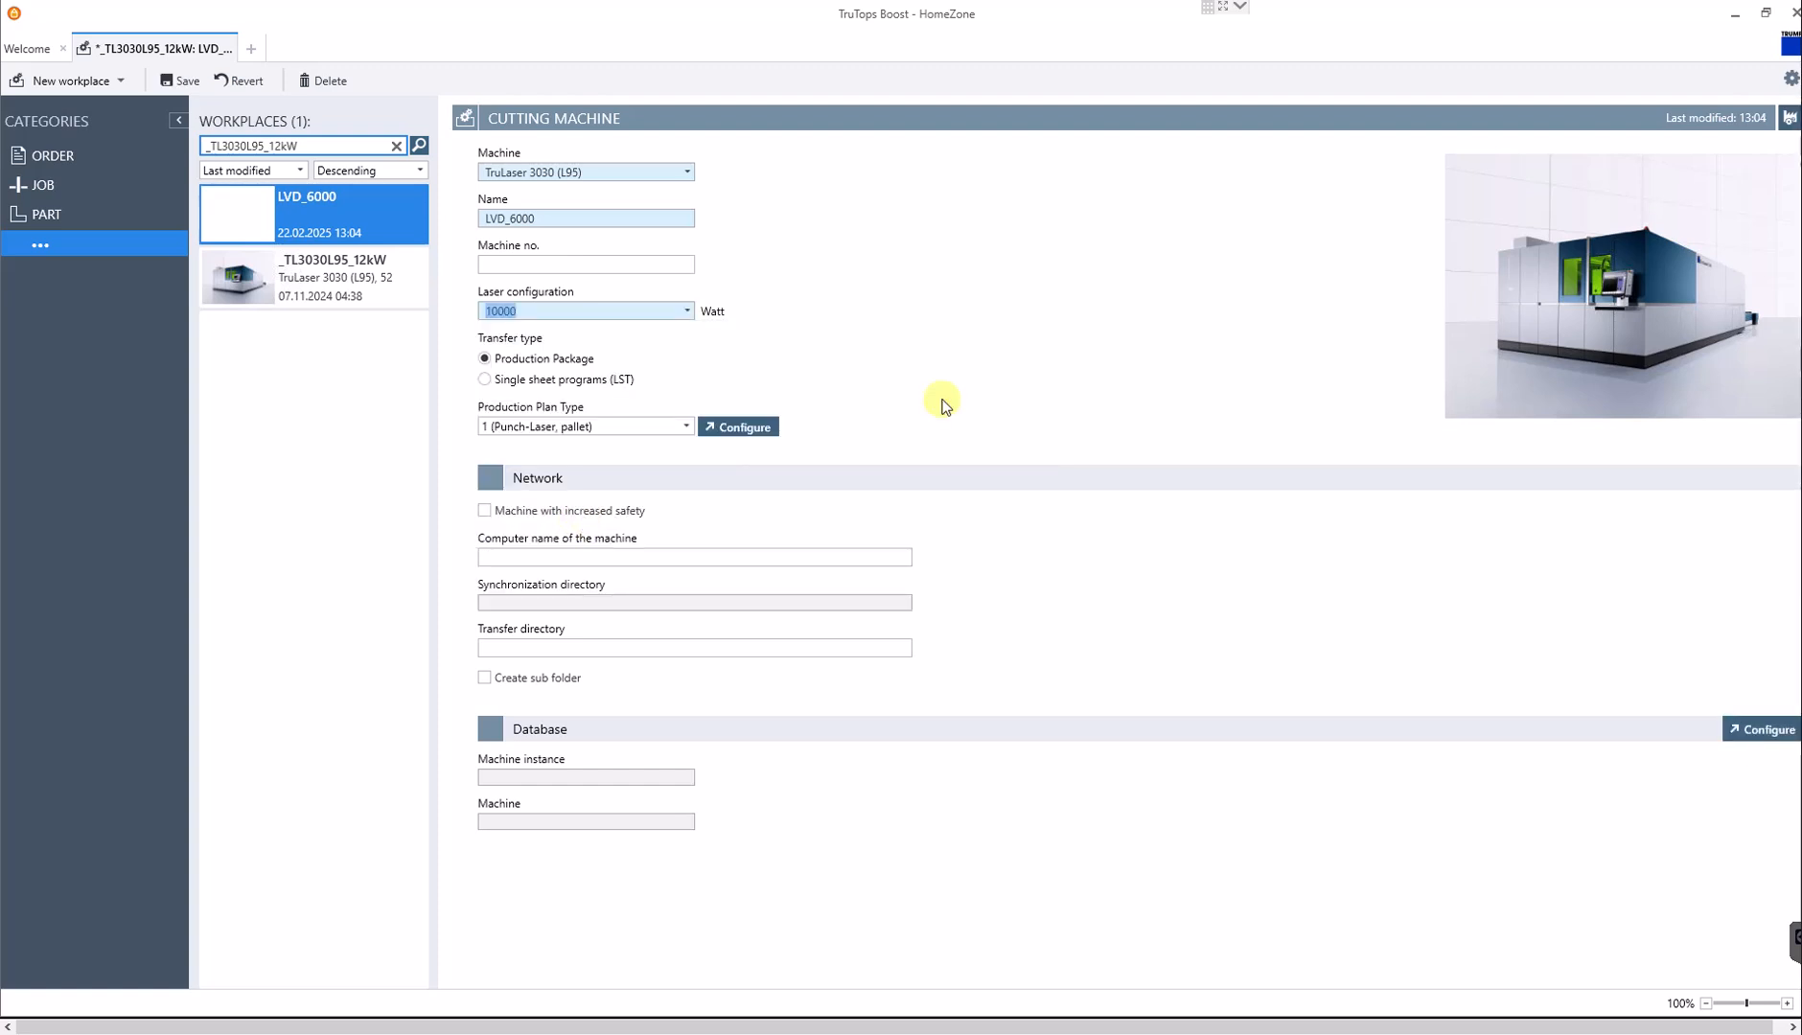
left_click(184, 80)
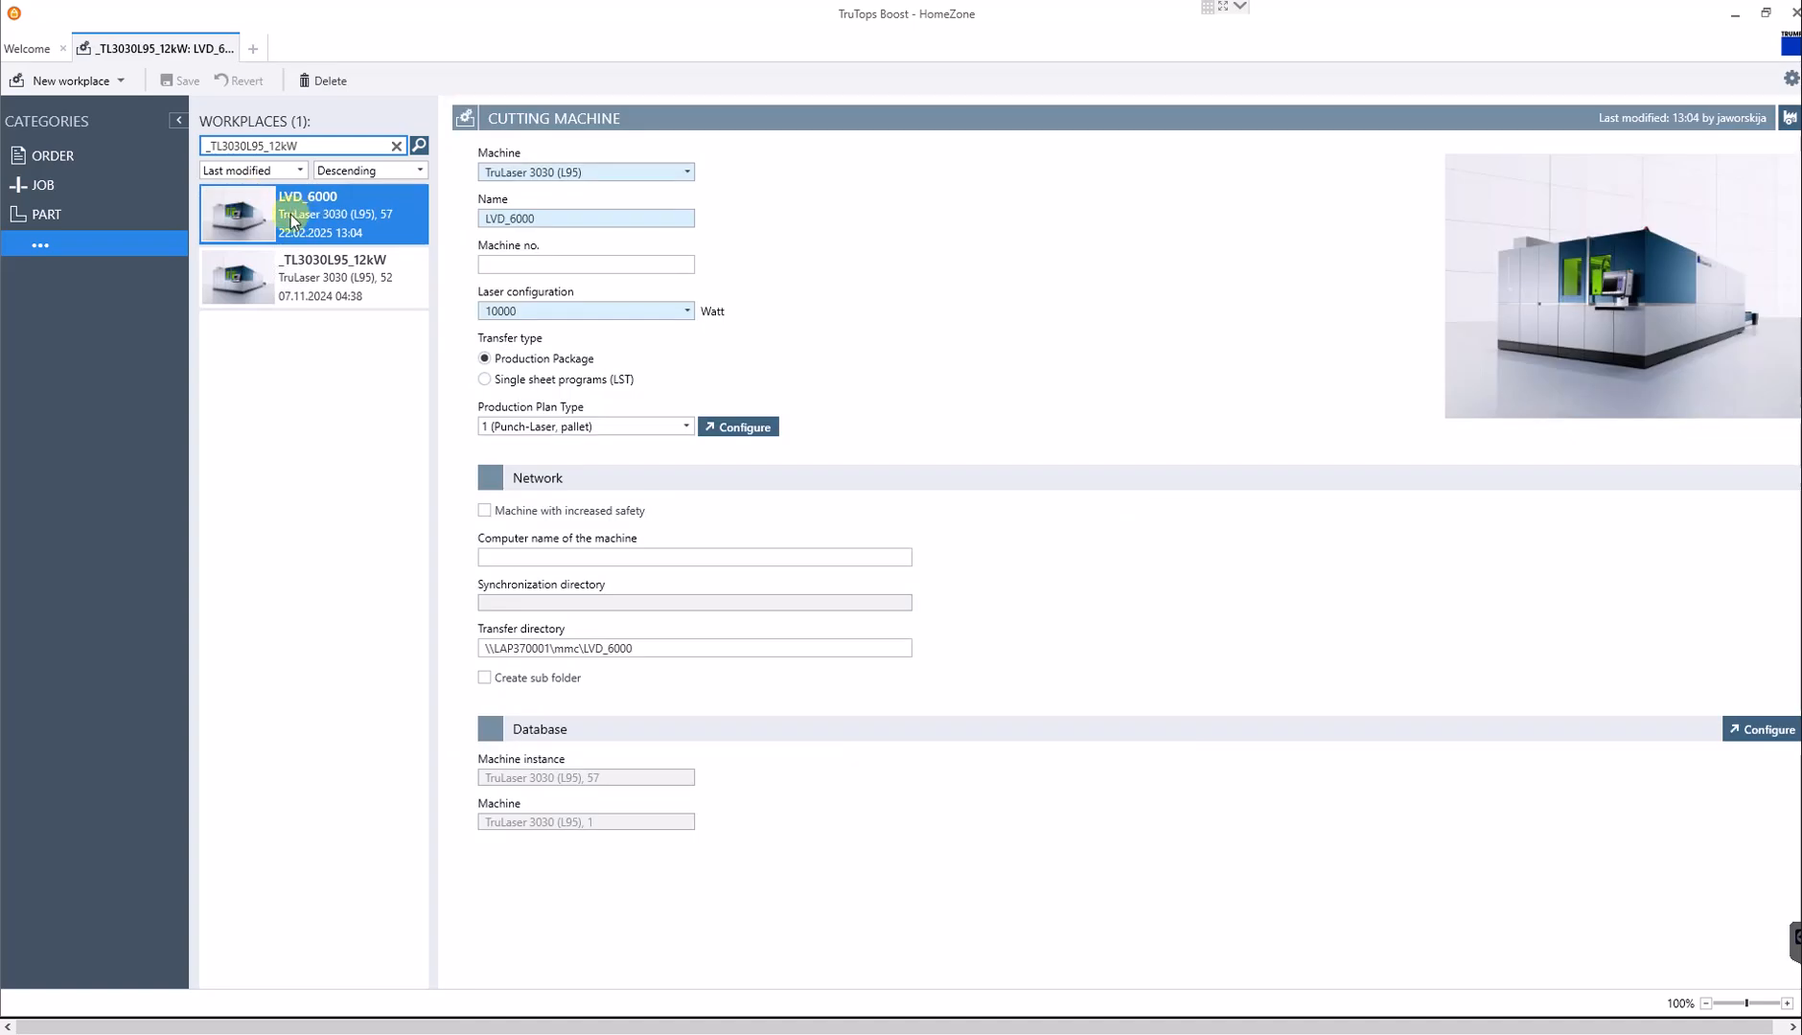
- In the basic dimension data of the LVD_6000 machine's database configuration, set the working range to 6000 mm in X and 2500 mm in Y
left_click(1771, 731)
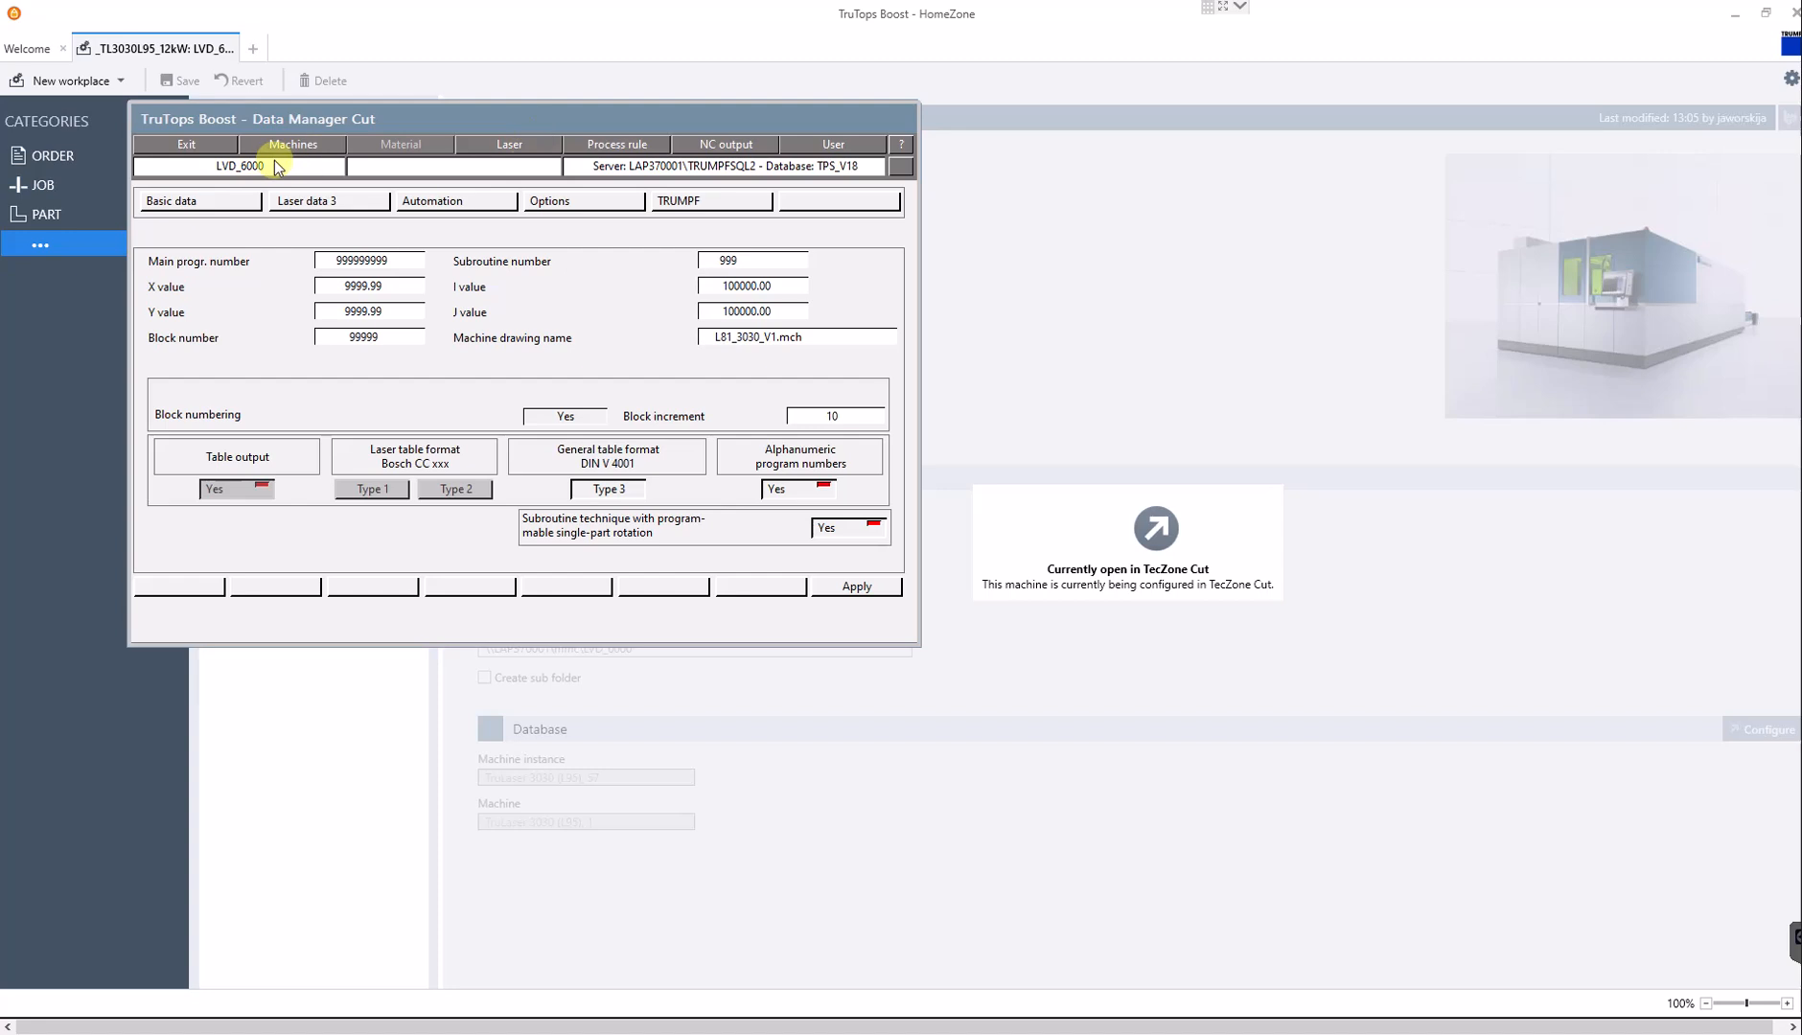
left_click(277, 143)
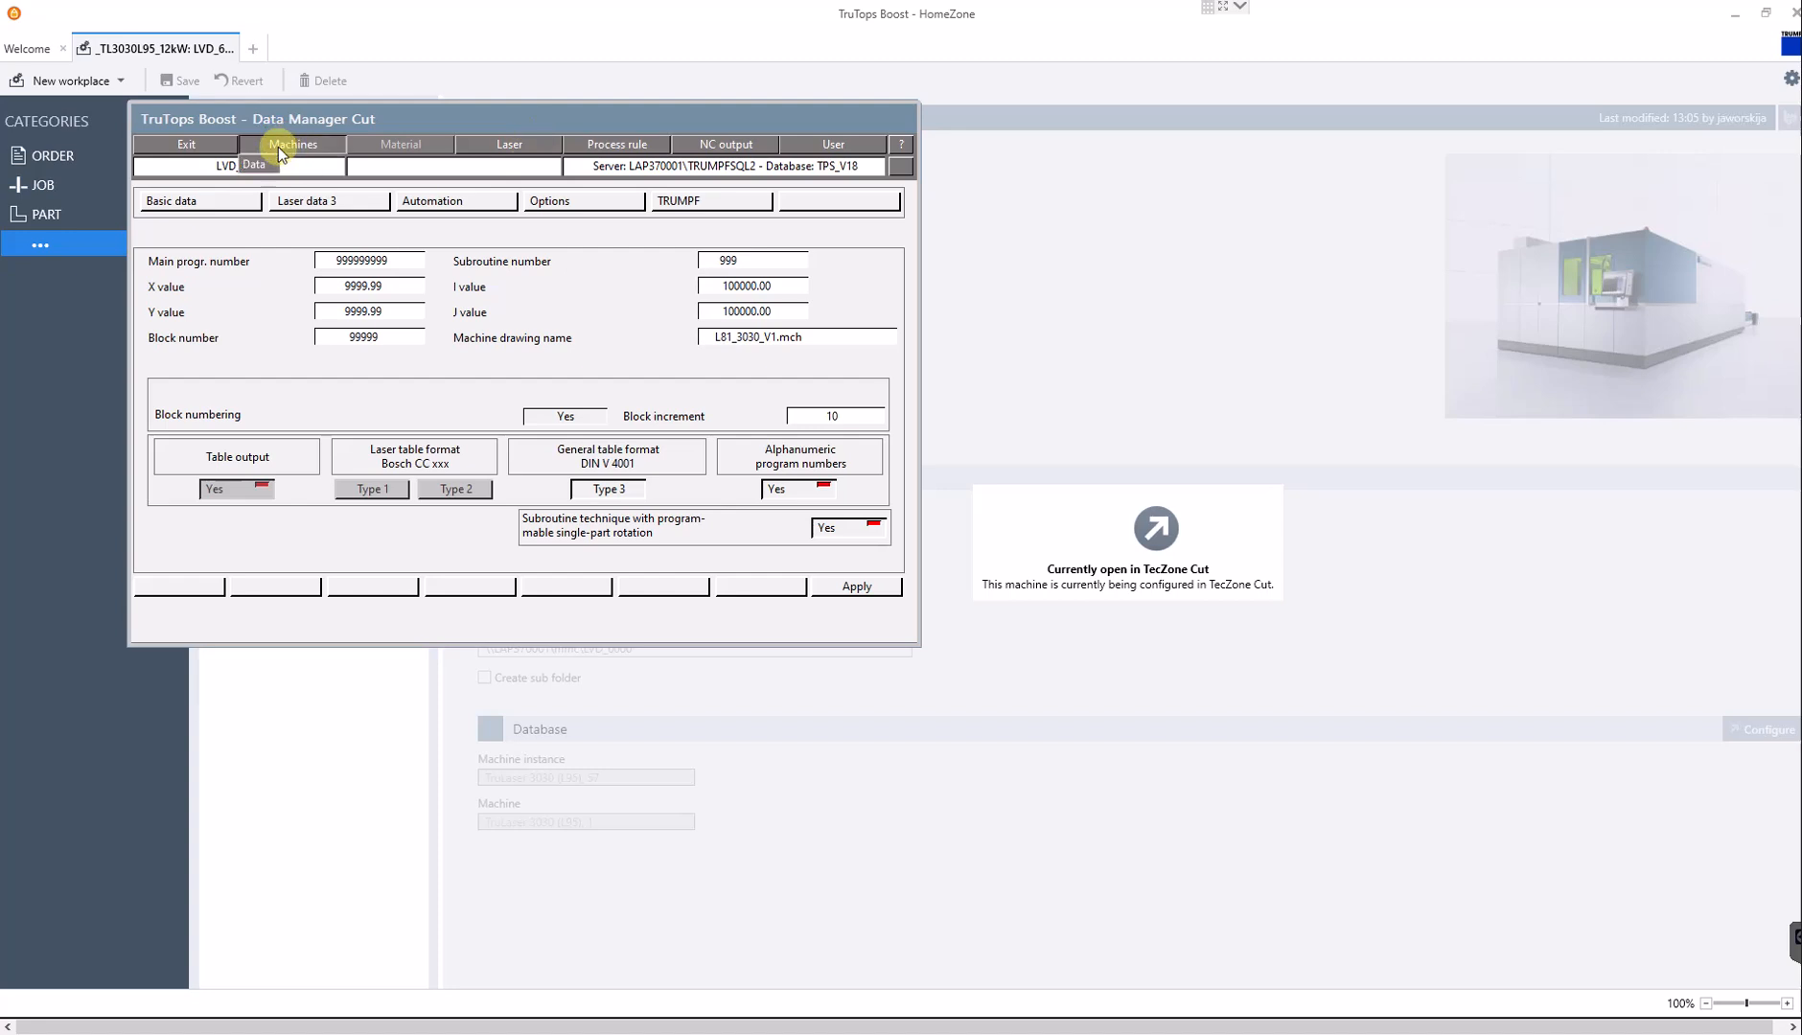
left_click(196, 202)
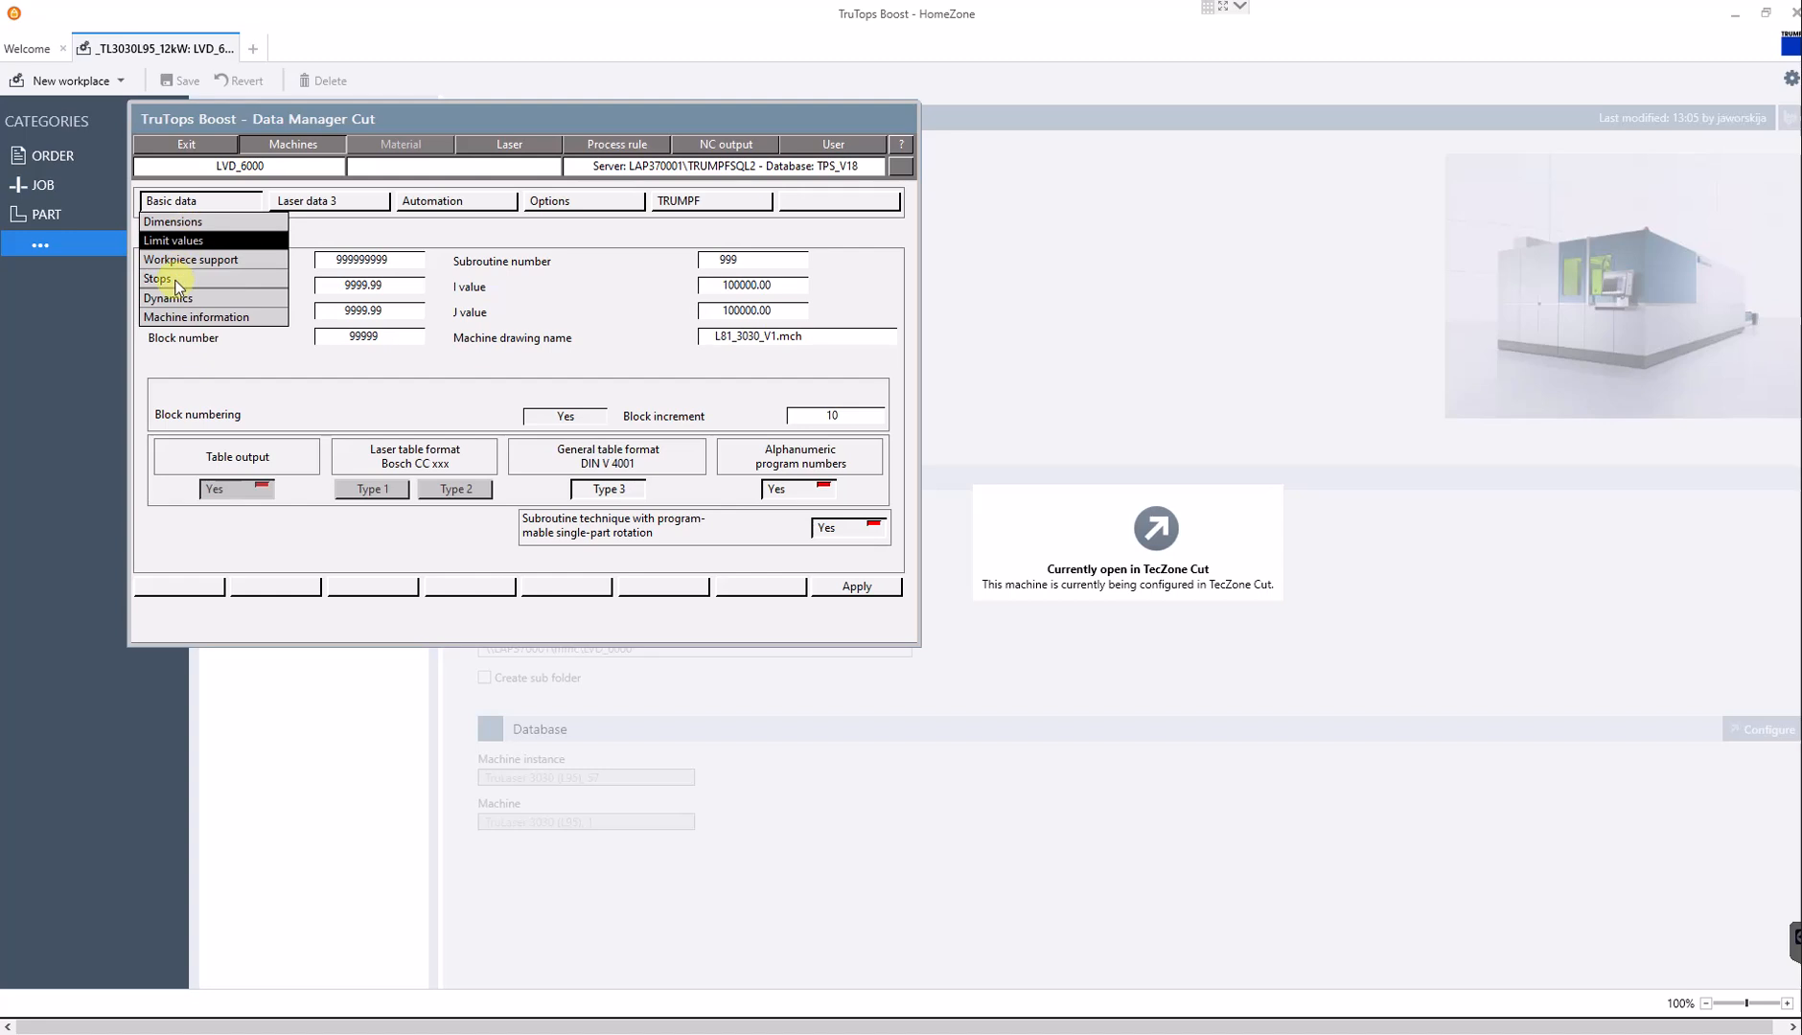
left_click(181, 221)
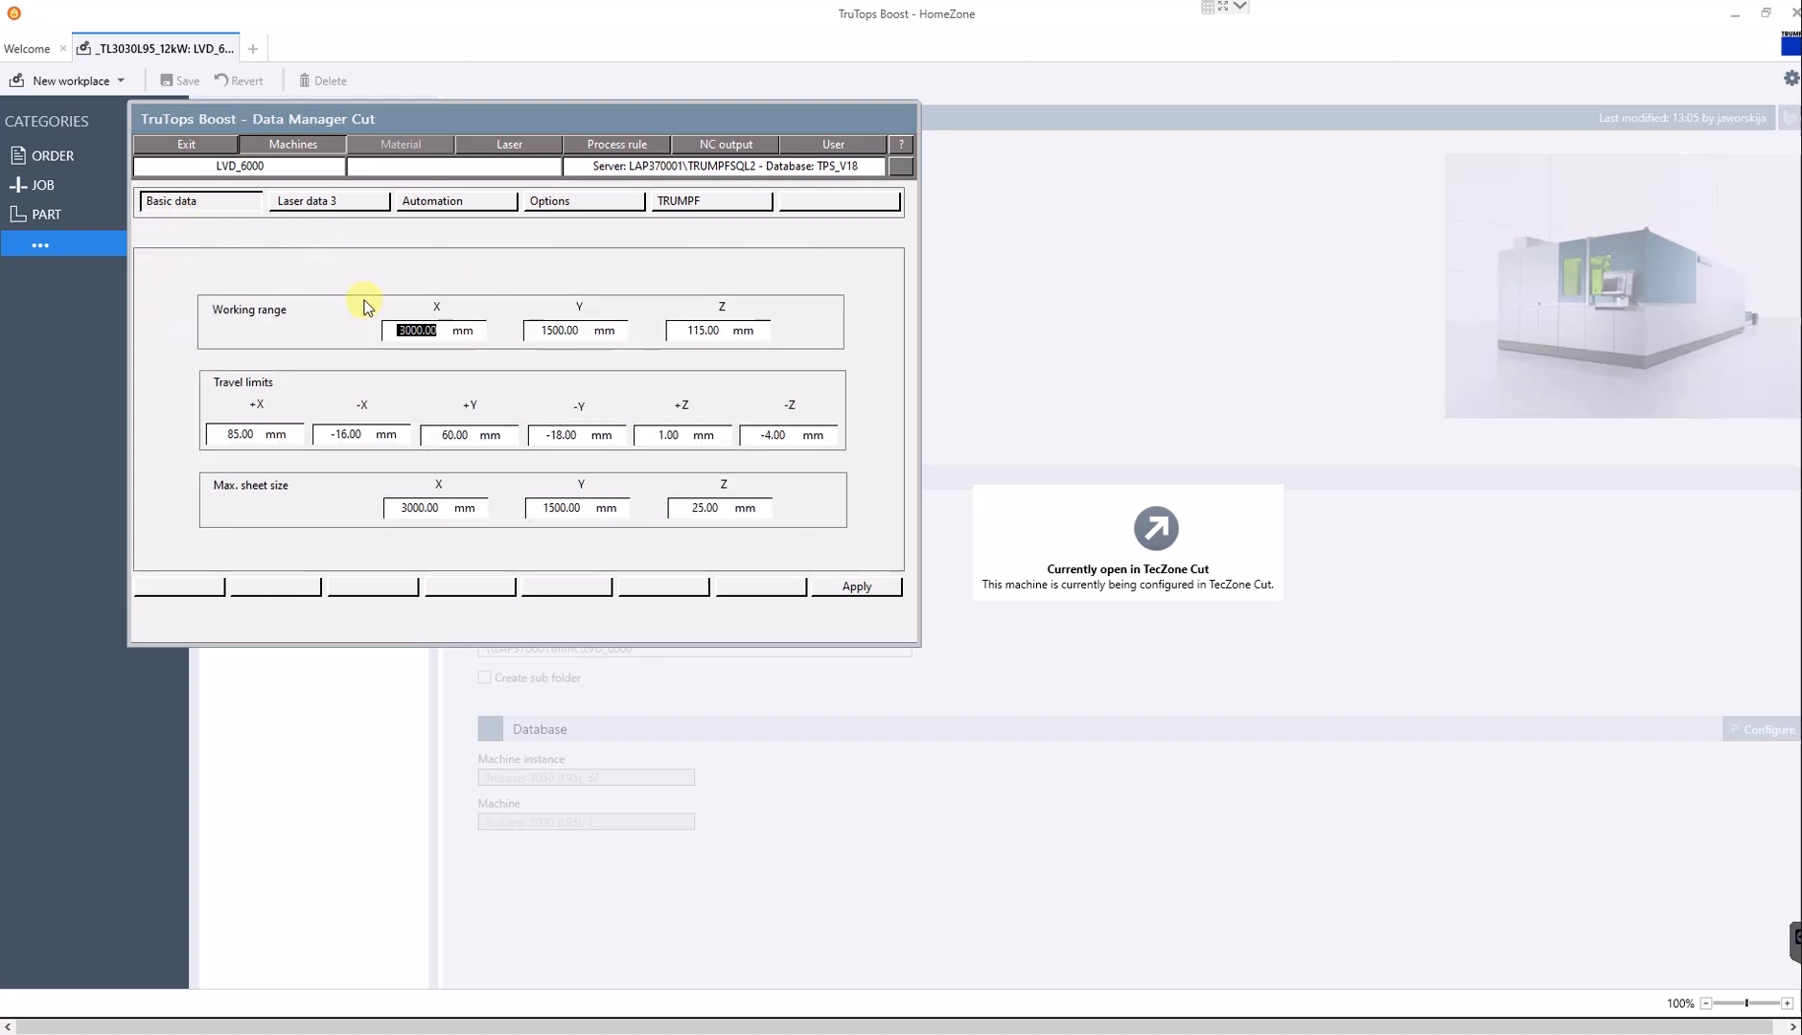
left_click_drag(443, 333, 389, 334)
type("6000")
key("Tab")
type("2500")
- Set the machine's maximum sheet size to 6000 × 2500 × 35 mm, then apply the data and exit the machine configuration
left_click(385, 509)
type("6000")
key("Tab")
type("2500")
left_click_drag(723, 513, 681, 513)
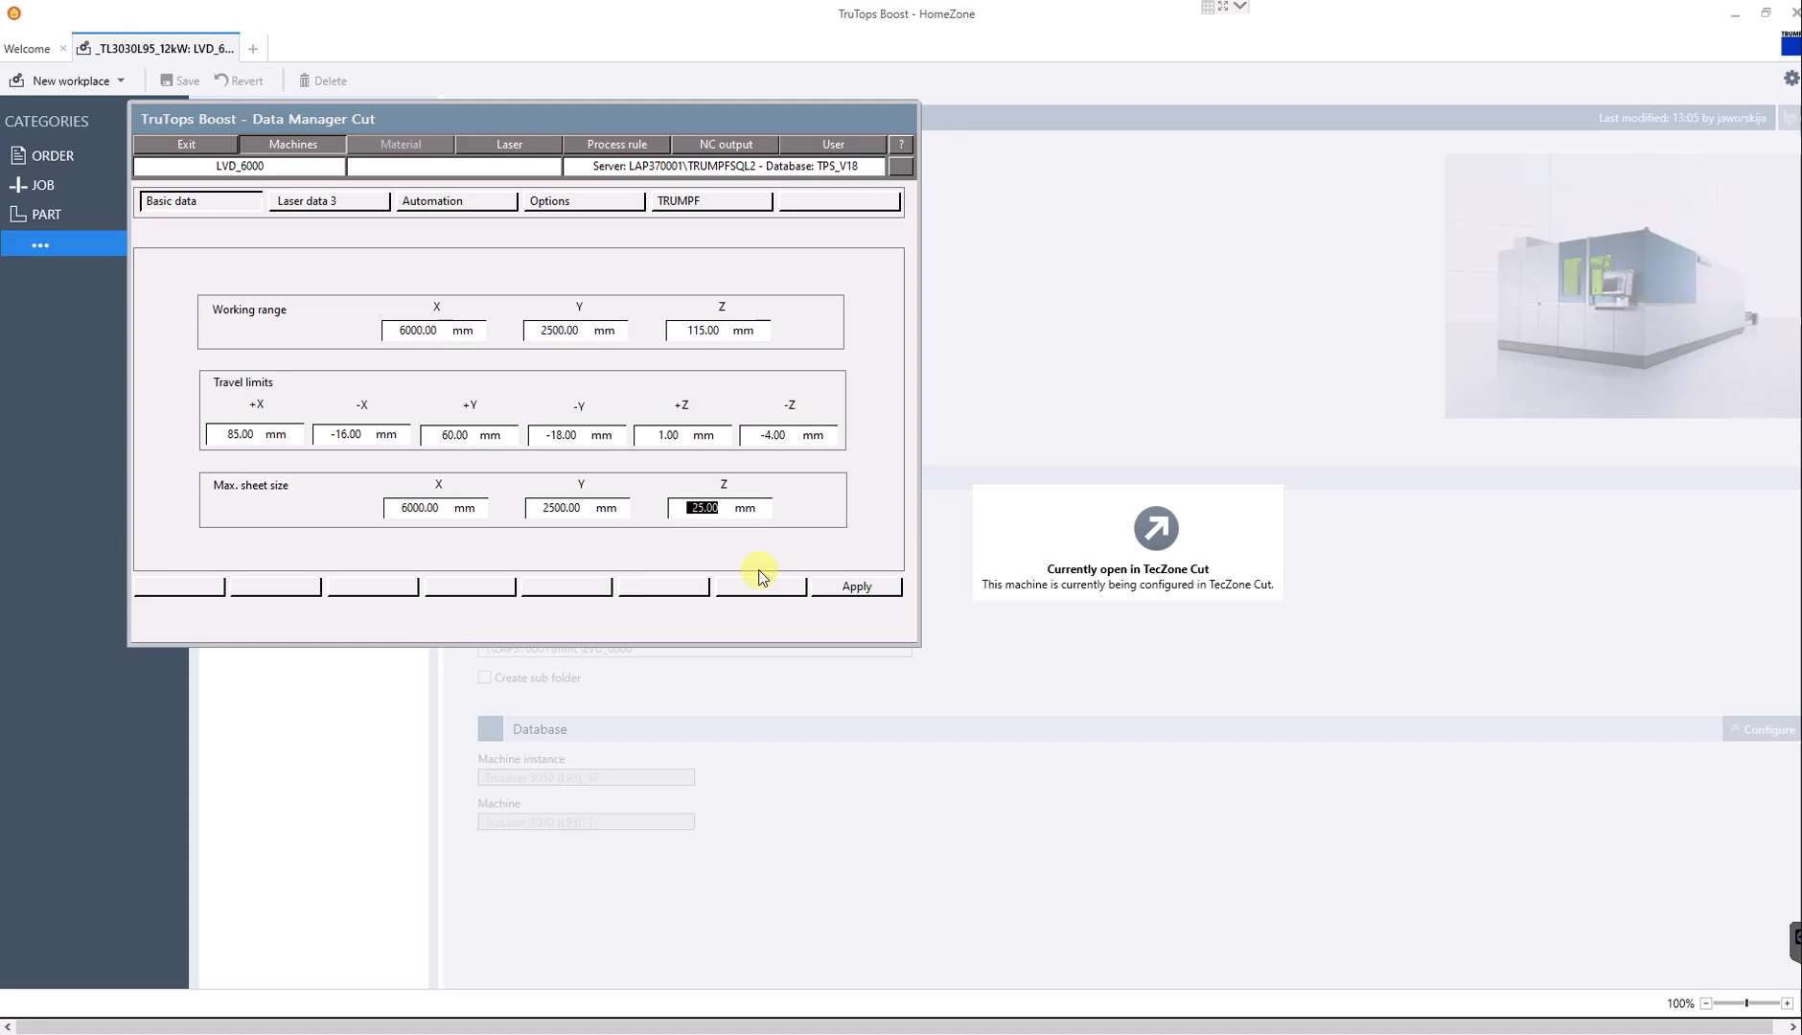
type("30")
key("BackSpace")
type("5")
left_click(859, 586)
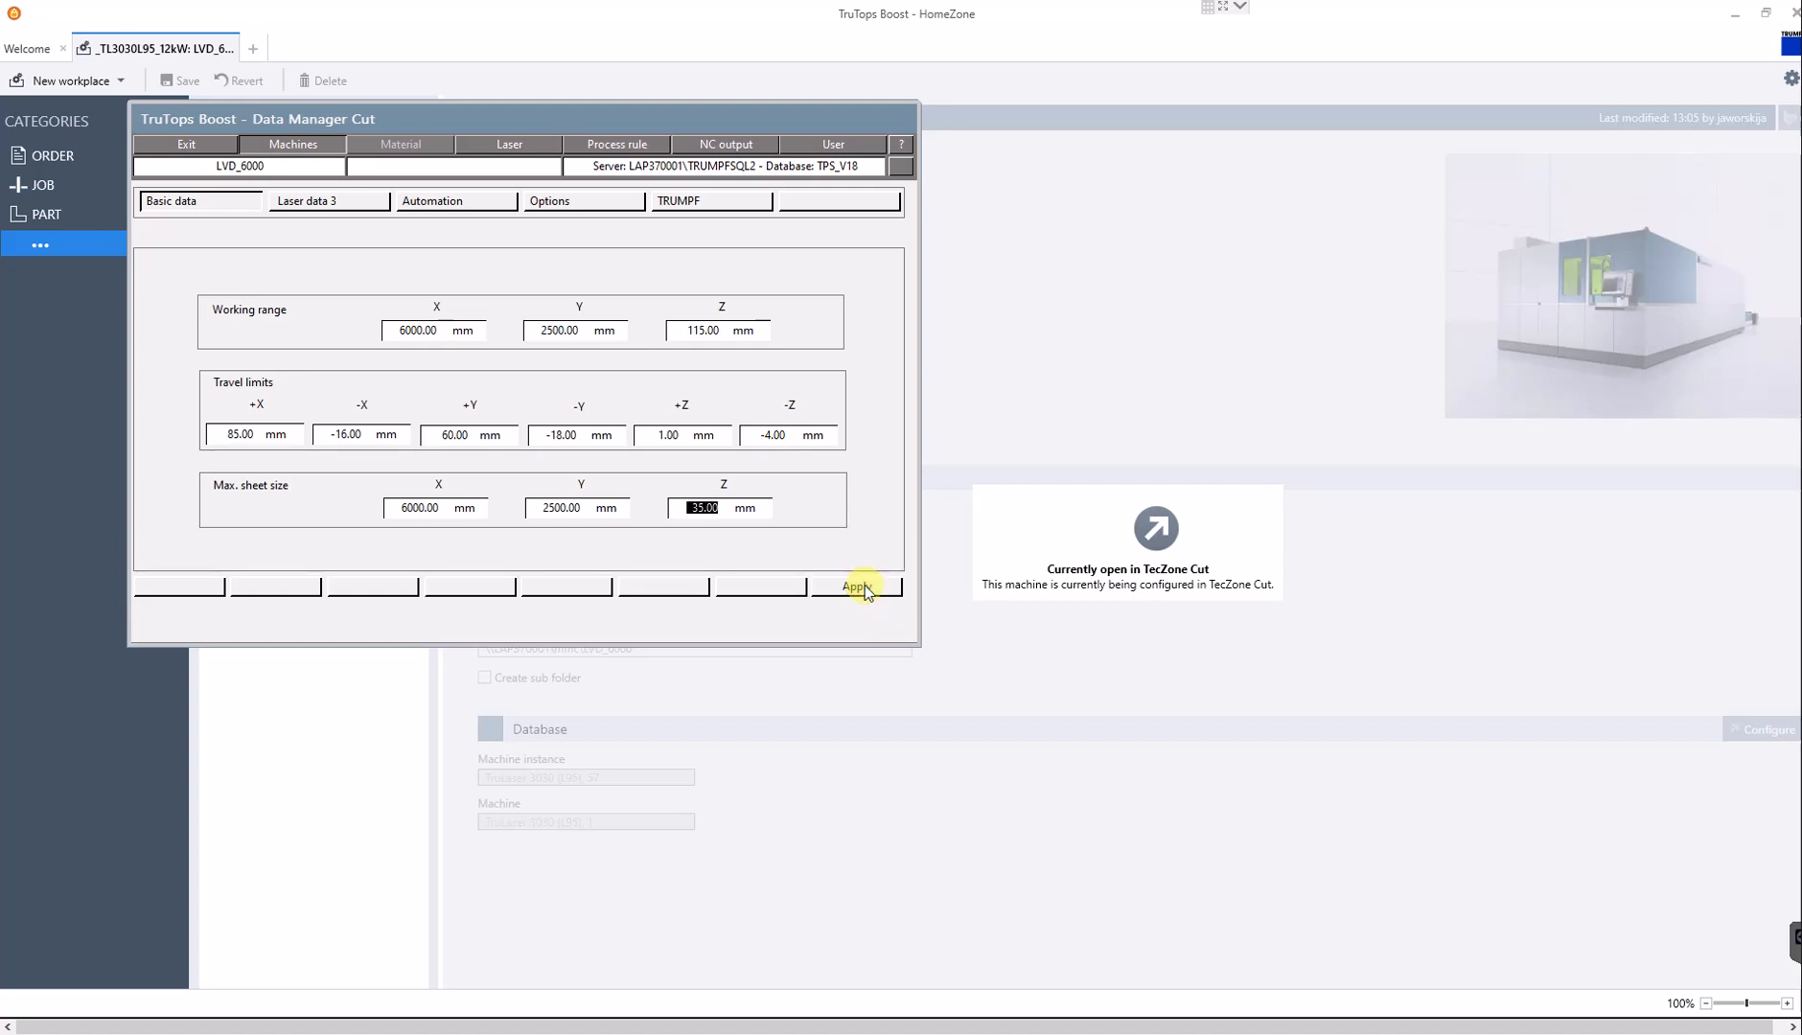
left_click(177, 145)
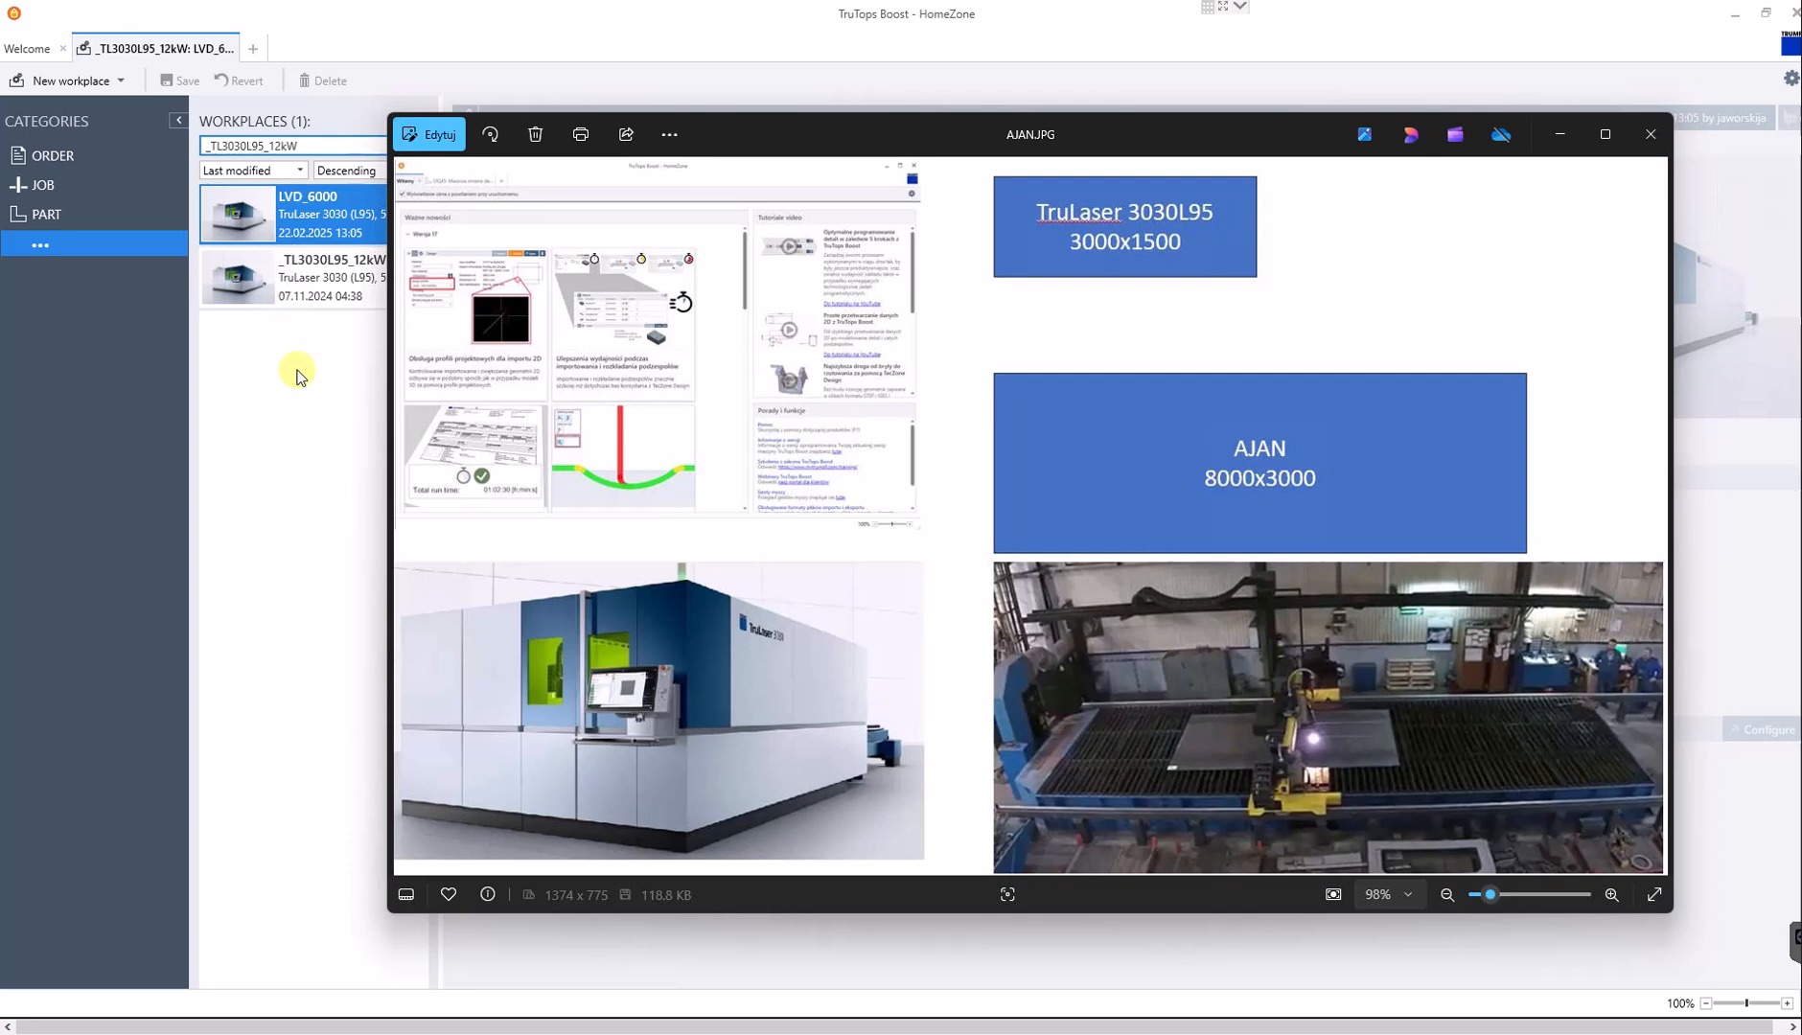
left_click(297, 373)
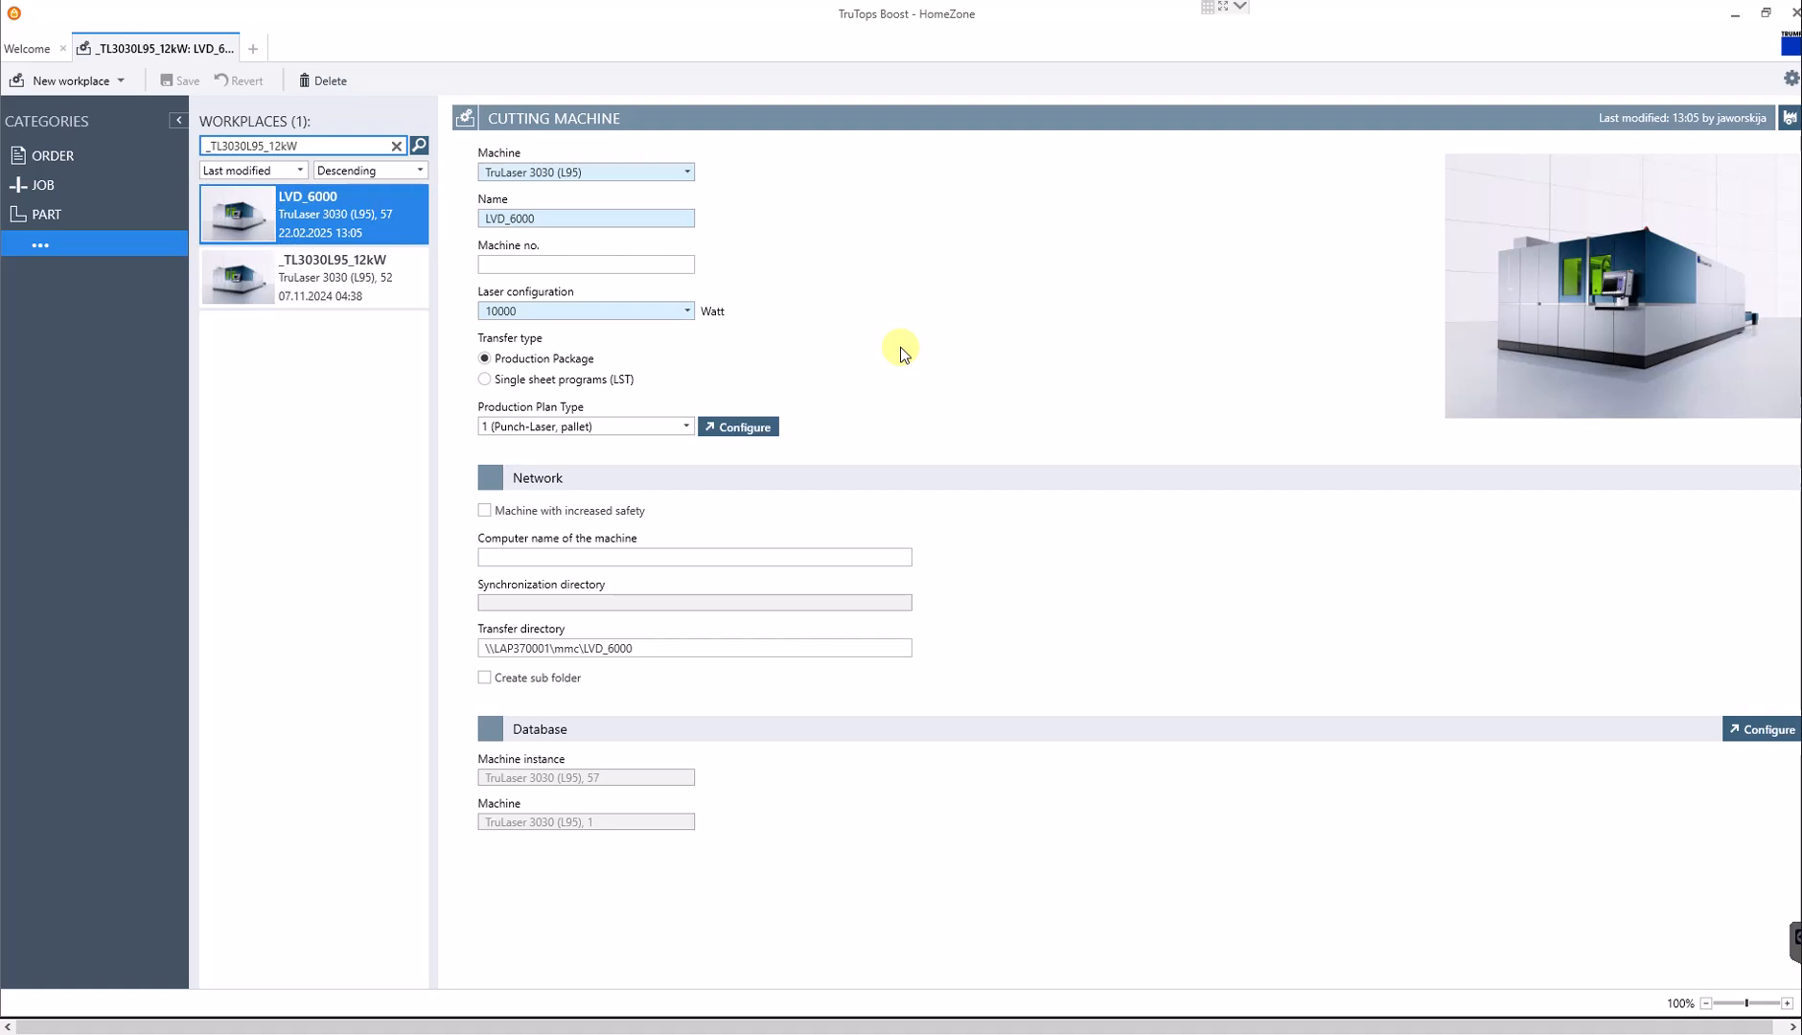
- Create a job from part BL_08 and set its job number to LVD_TEST
left_click(59, 217)
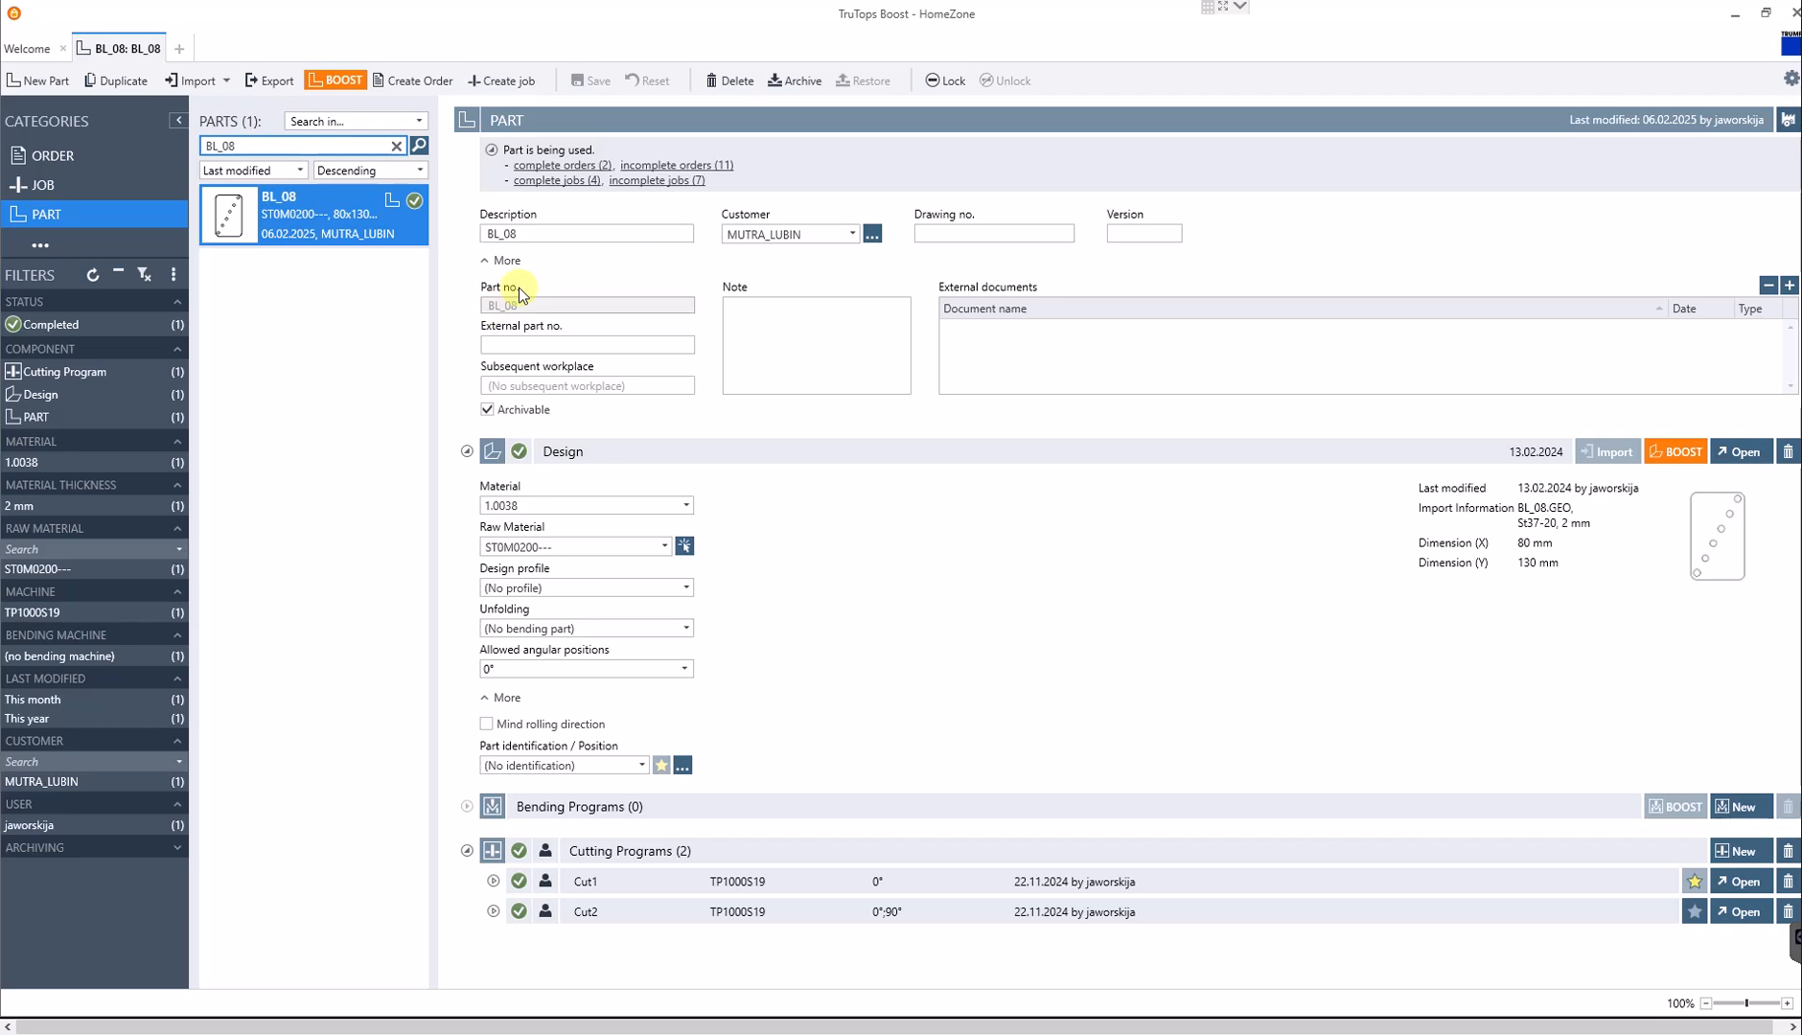
left_click(500, 83)
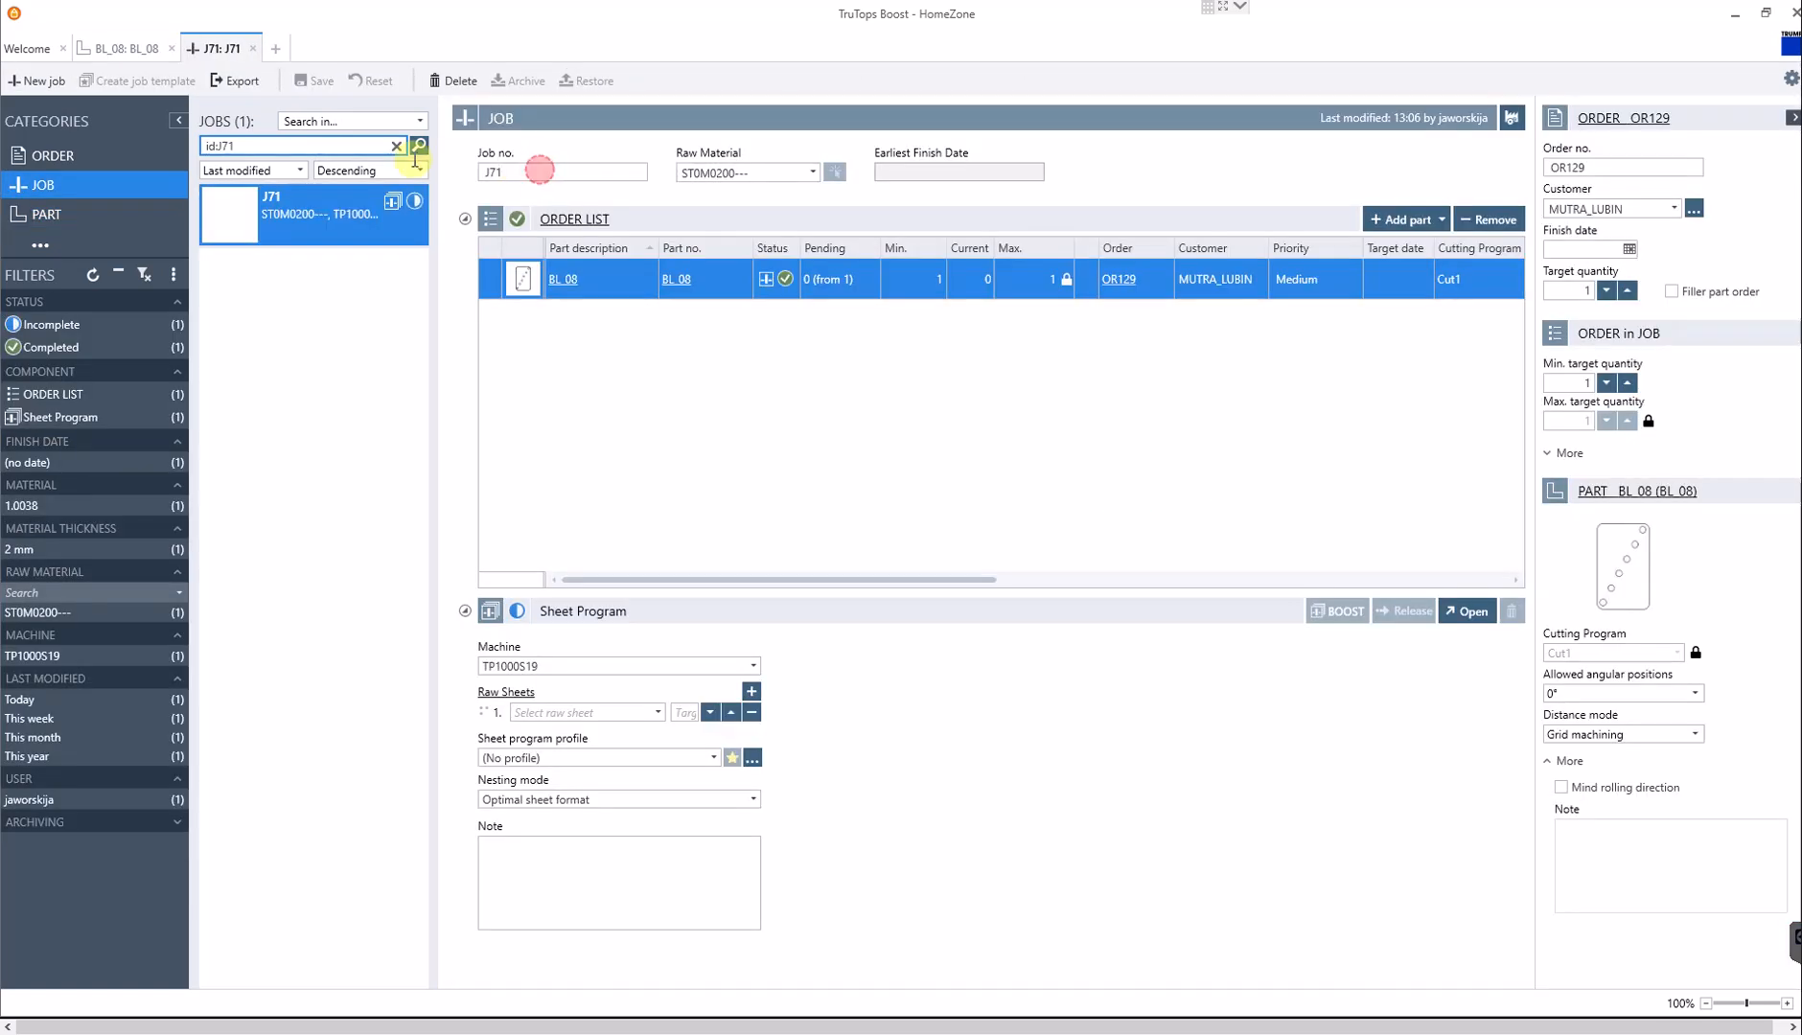
type("L")
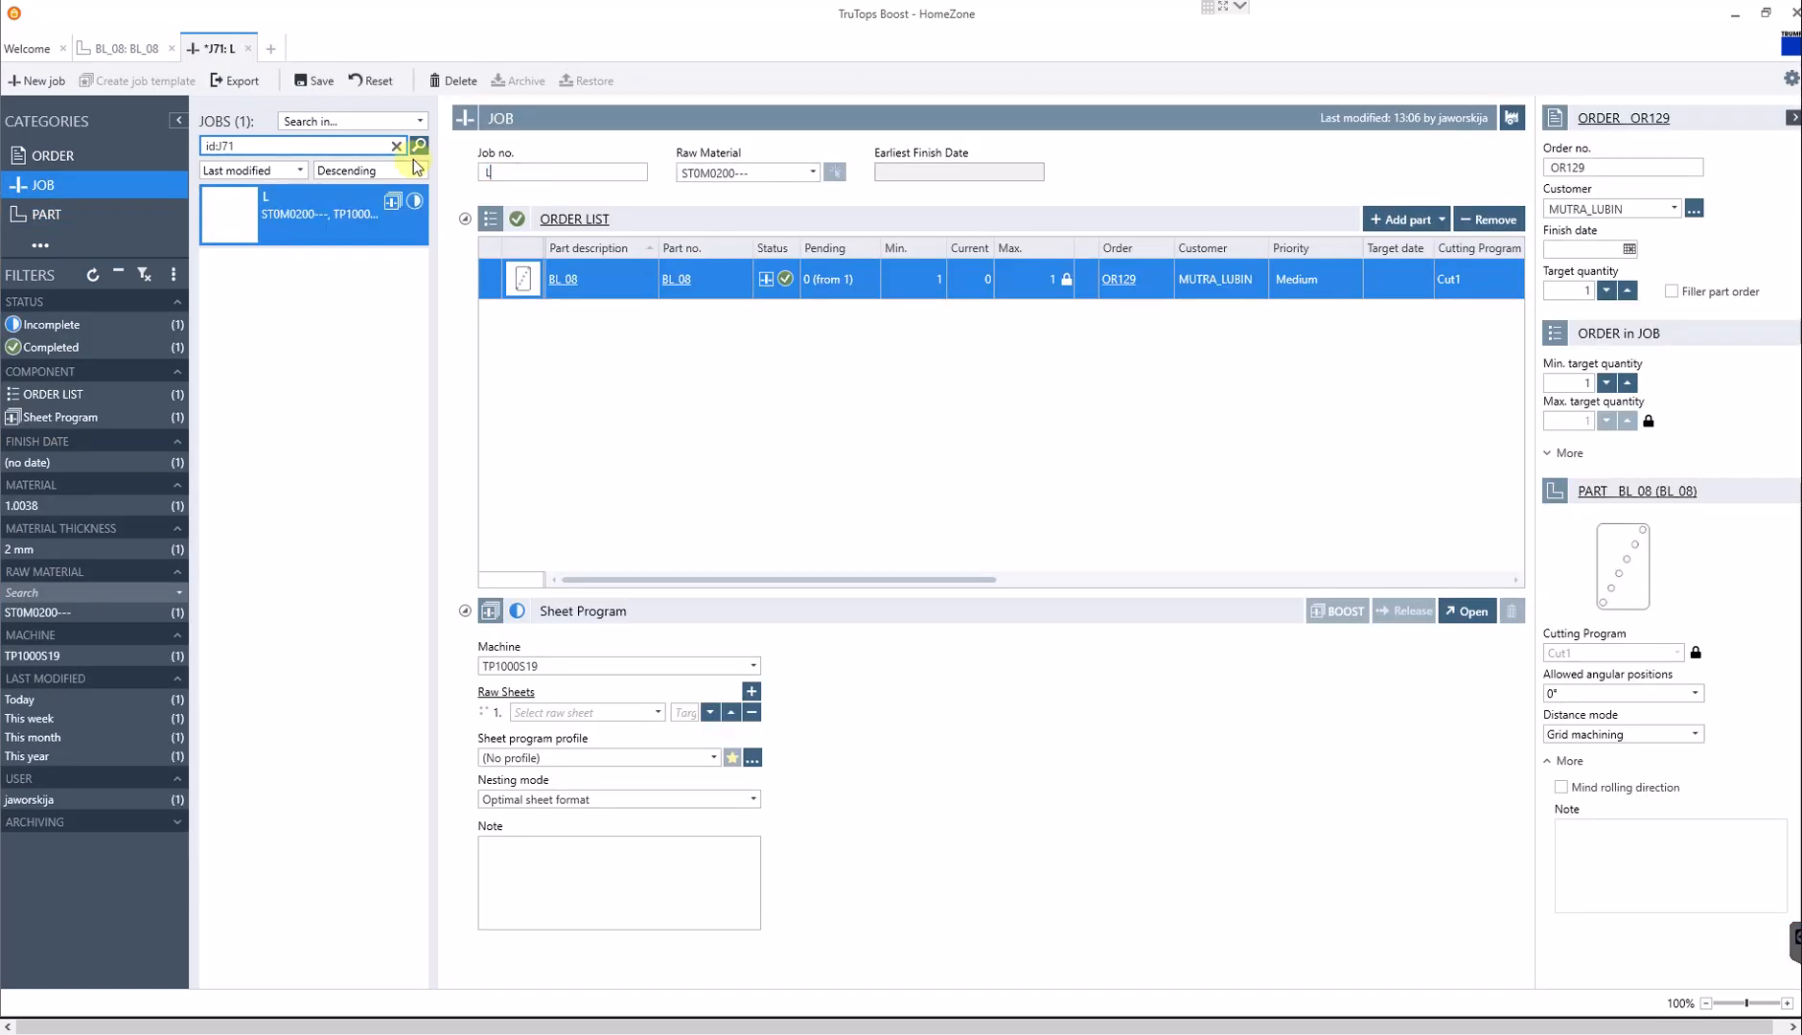
type("VD")
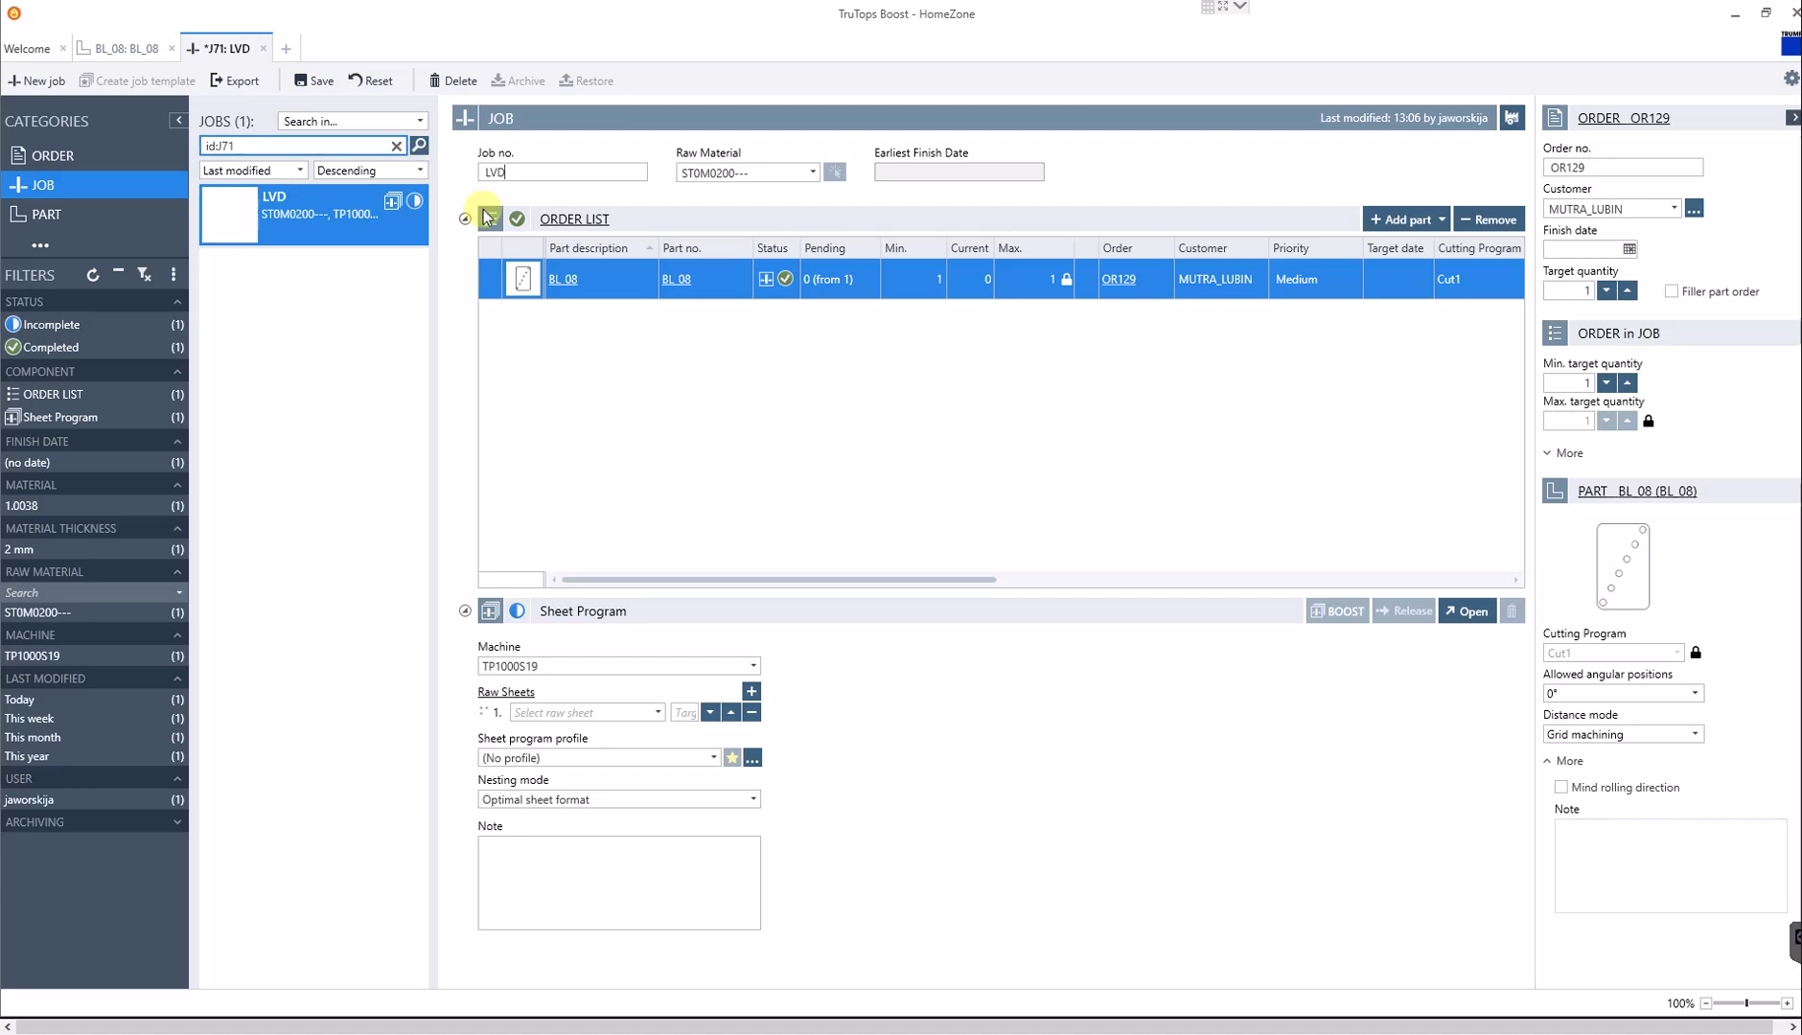
type("_TEST")
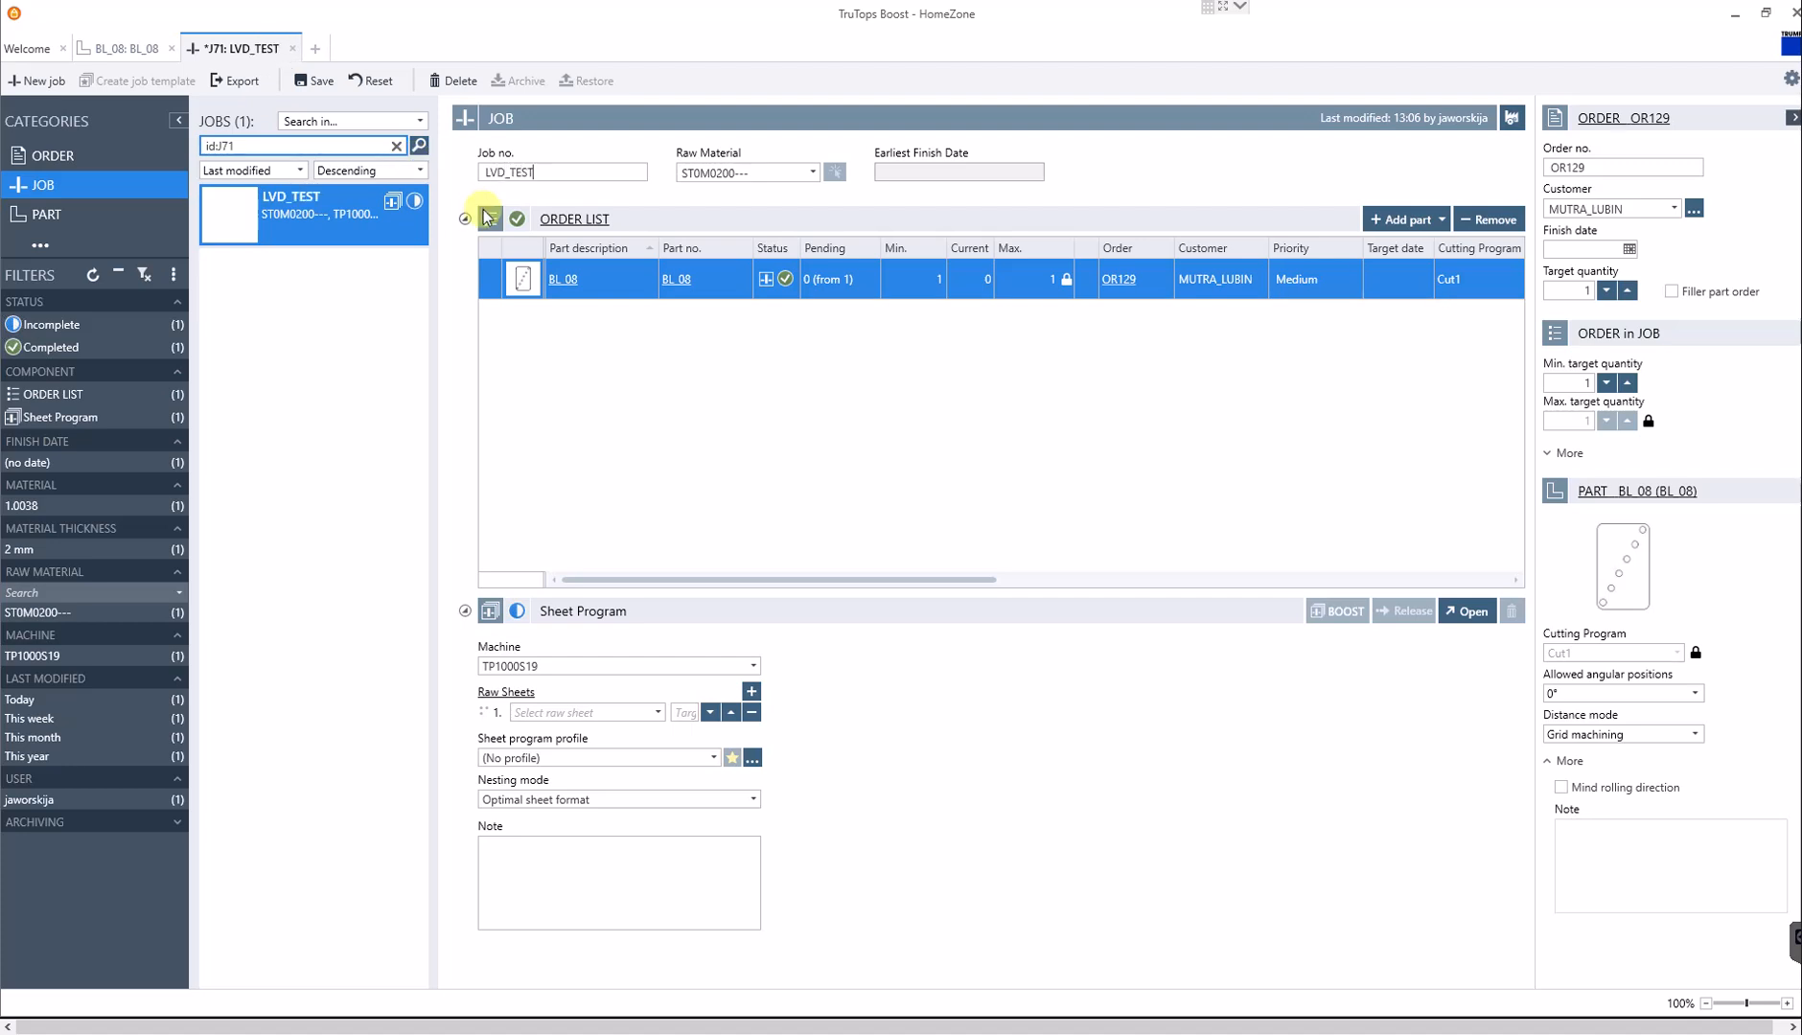
left_click(658, 713)
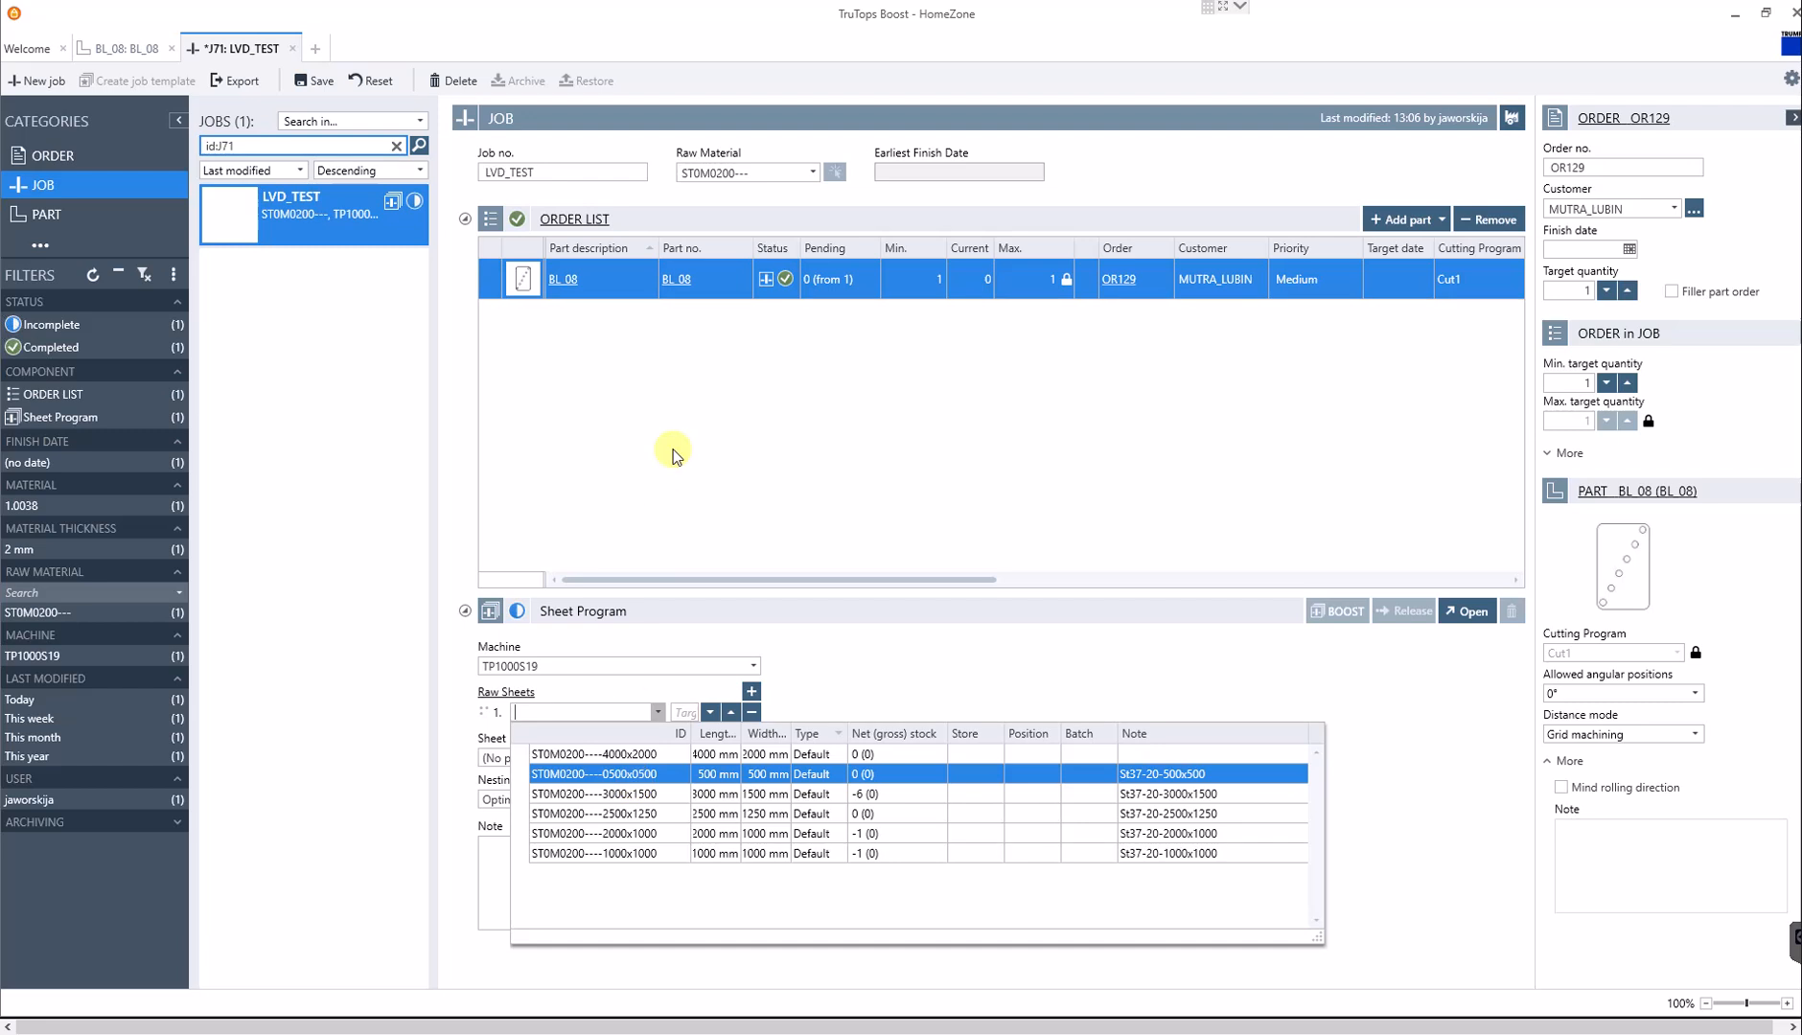
left_click(668, 415)
- Add a 6000 × 2000 mm raw sheet to the 2 mm raw material of steel 1.0038 and save the material
left_click(37, 257)
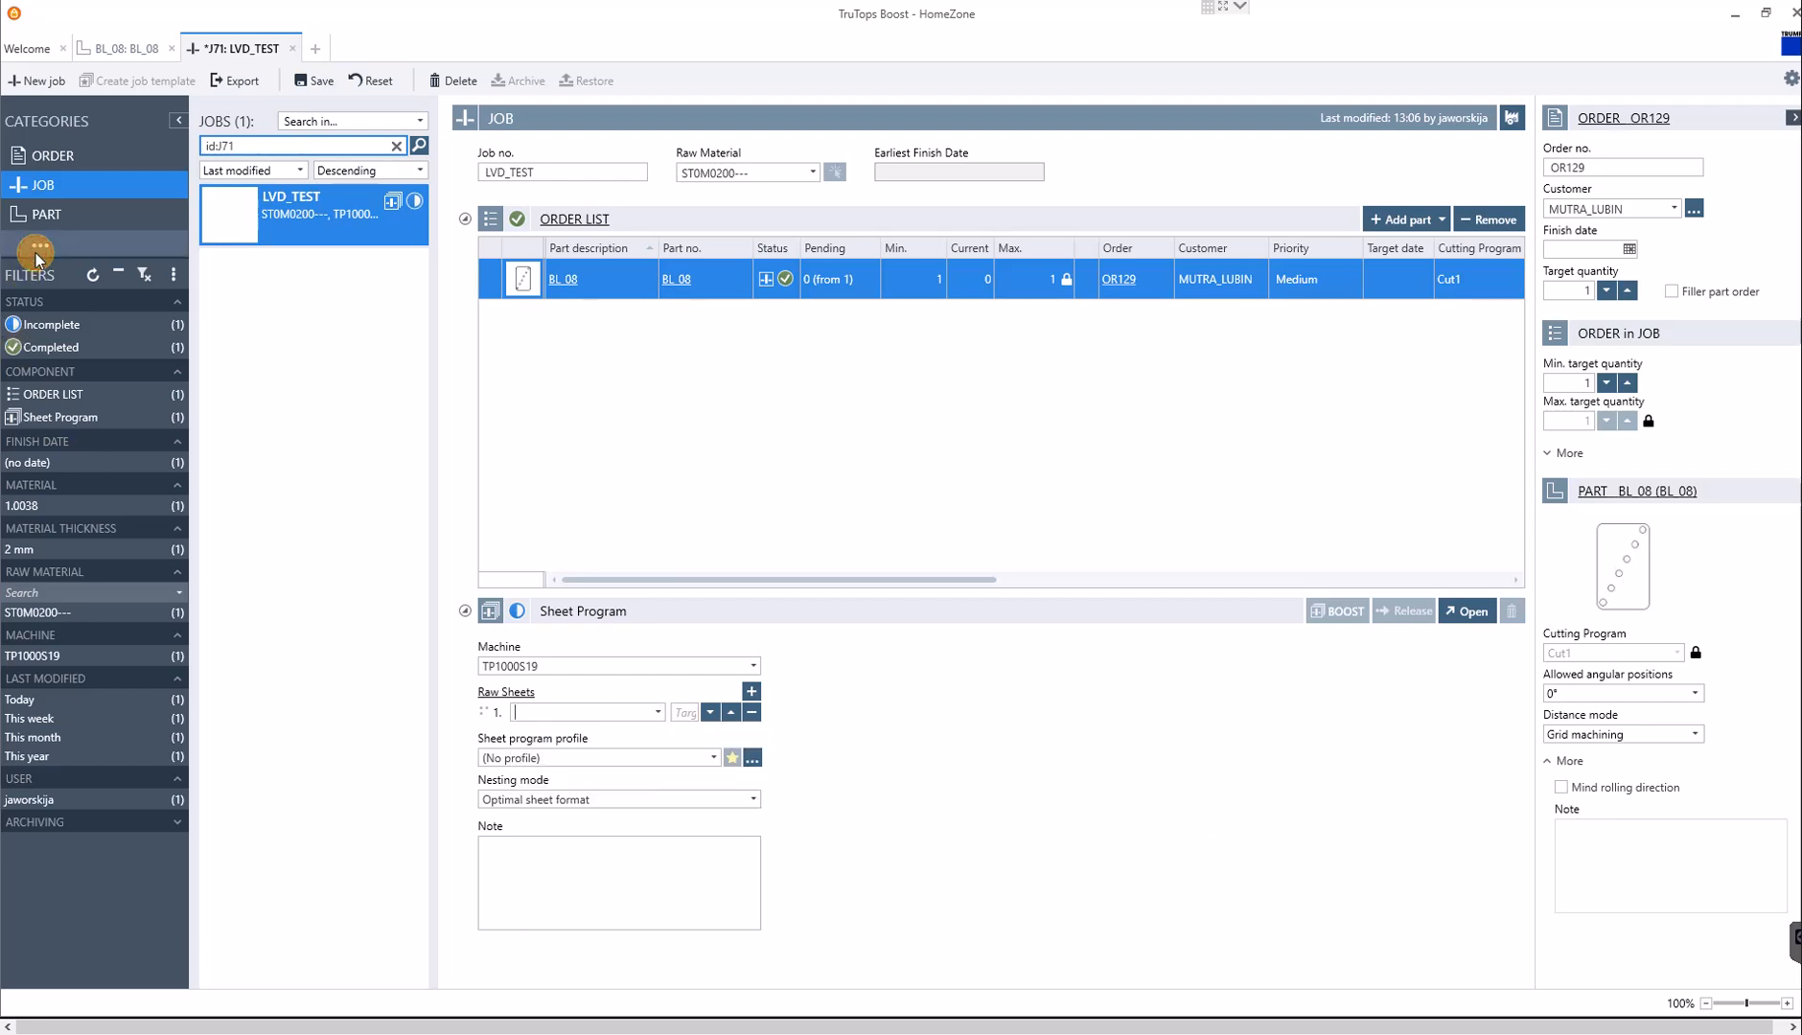
left_click(55, 278)
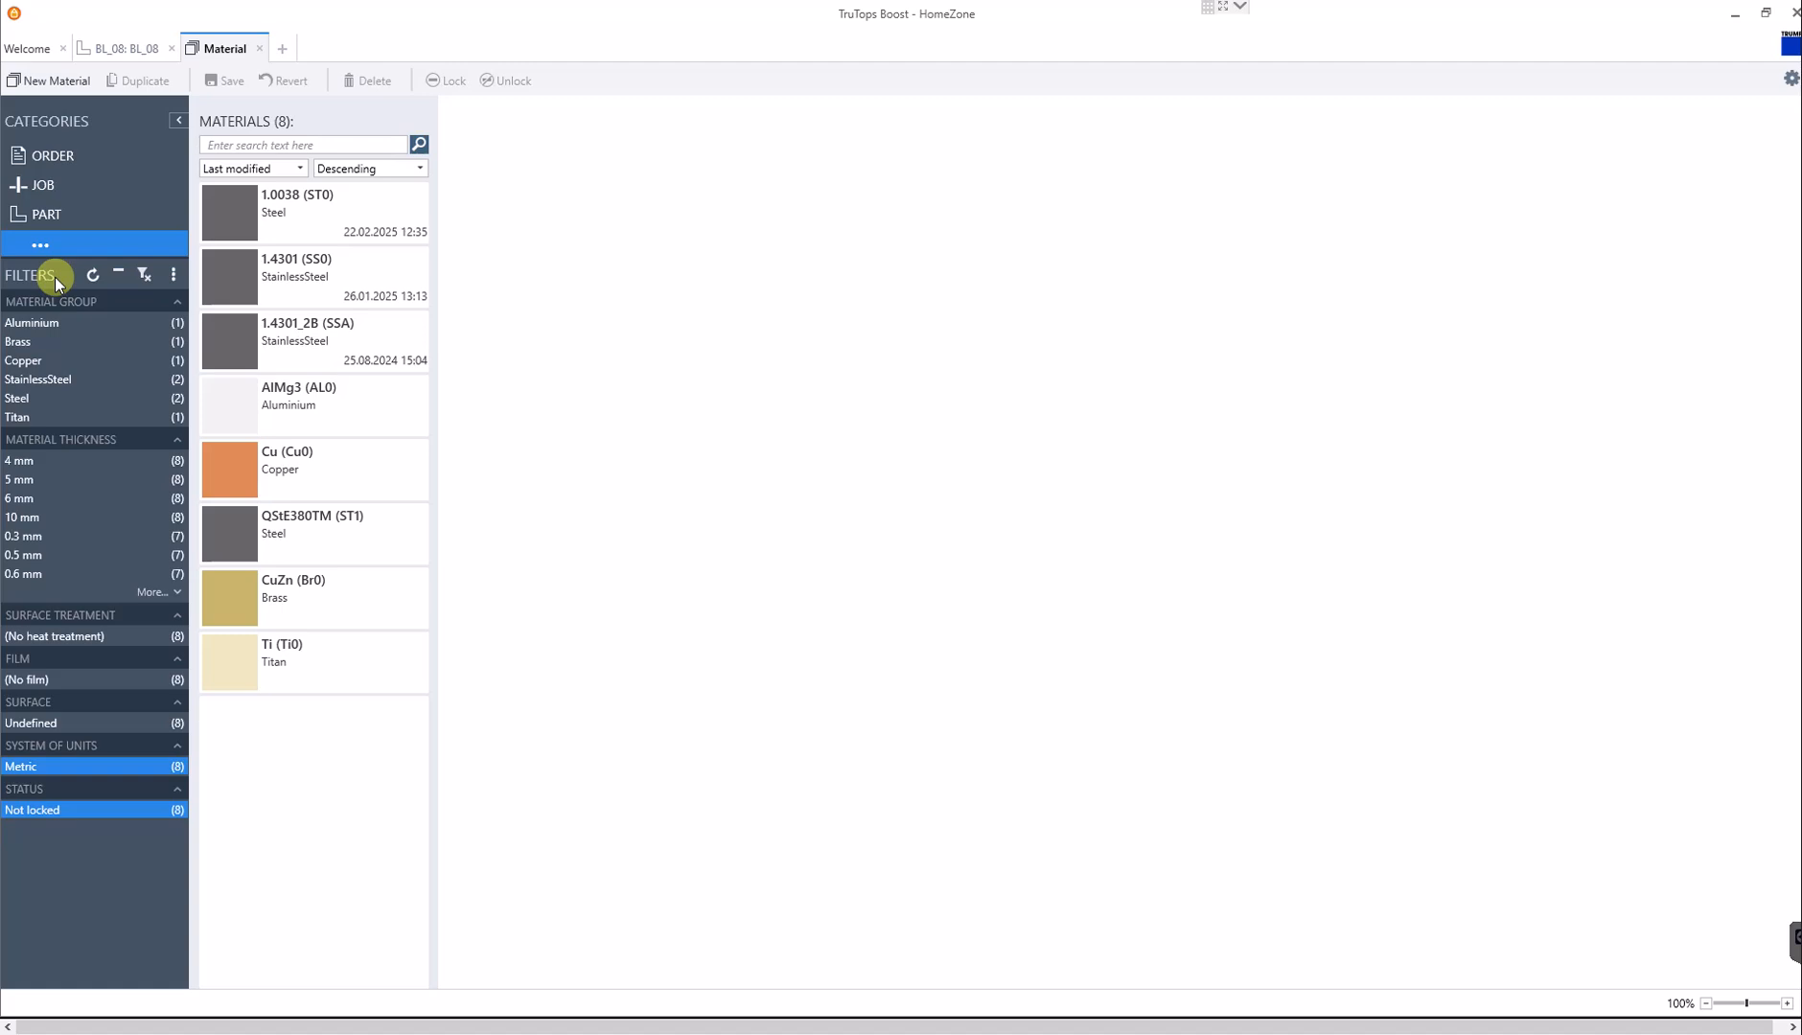
left_click(281, 219)
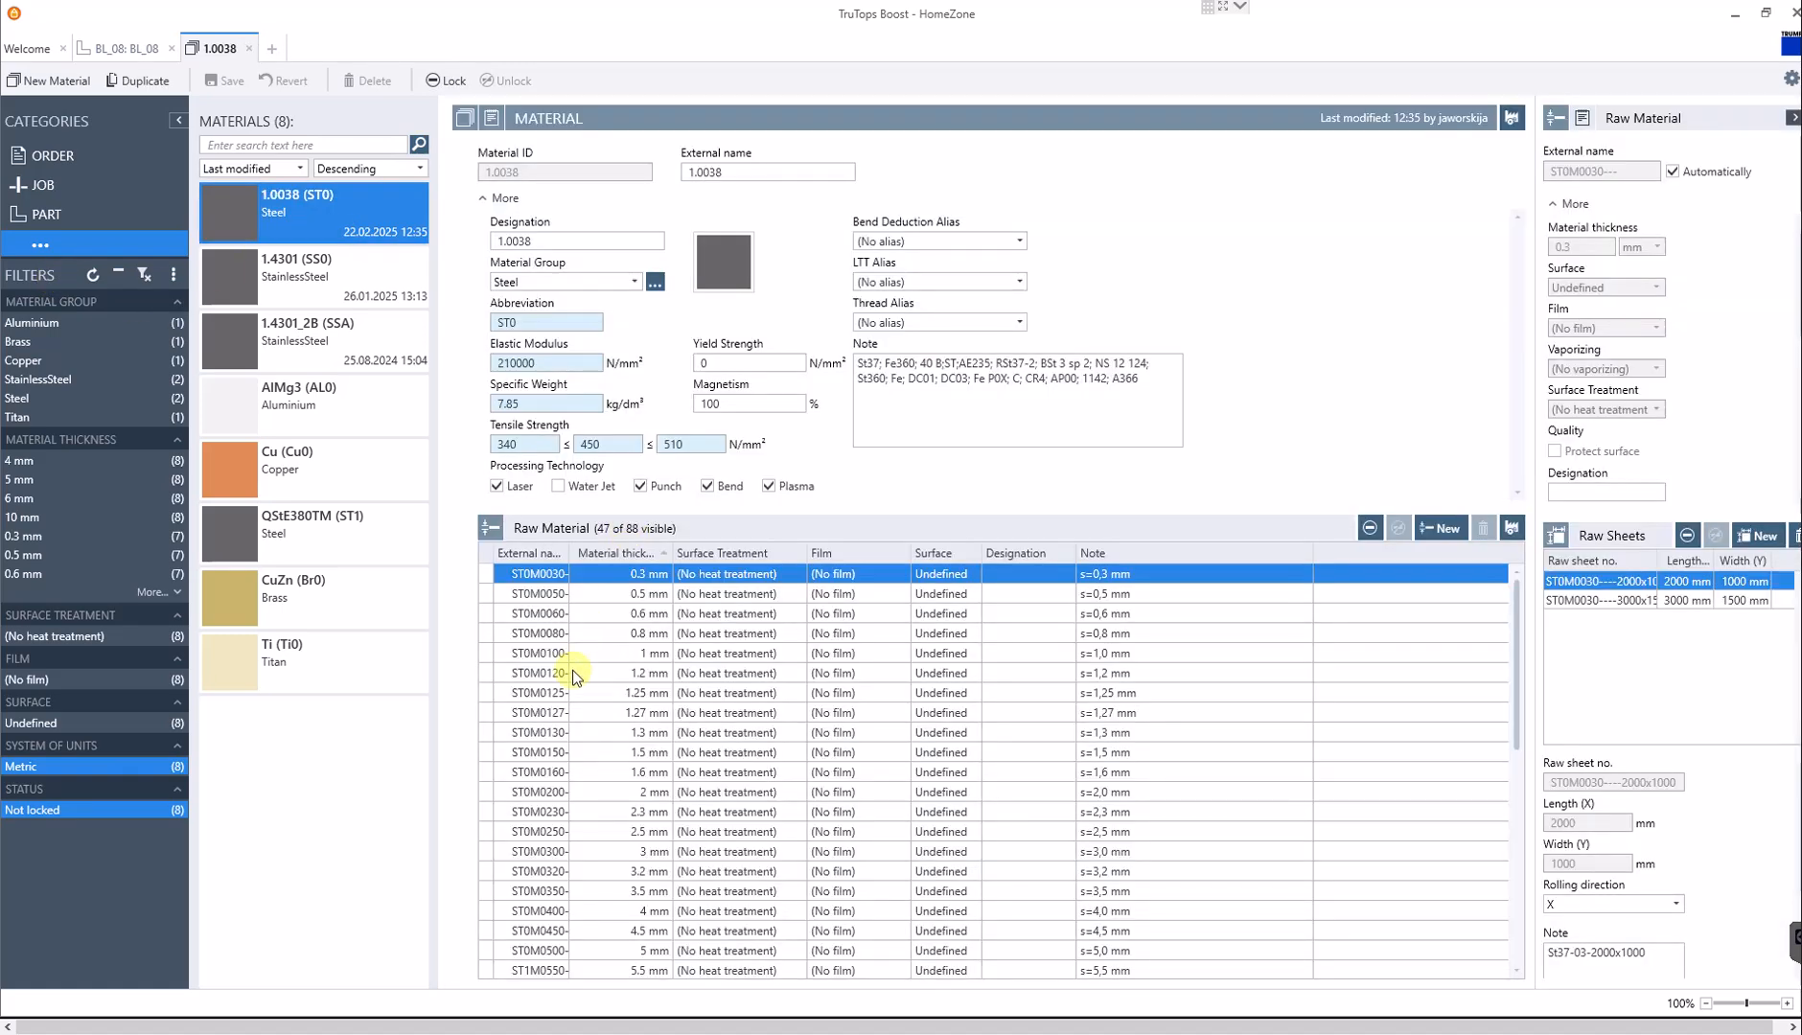
left_click(553, 796)
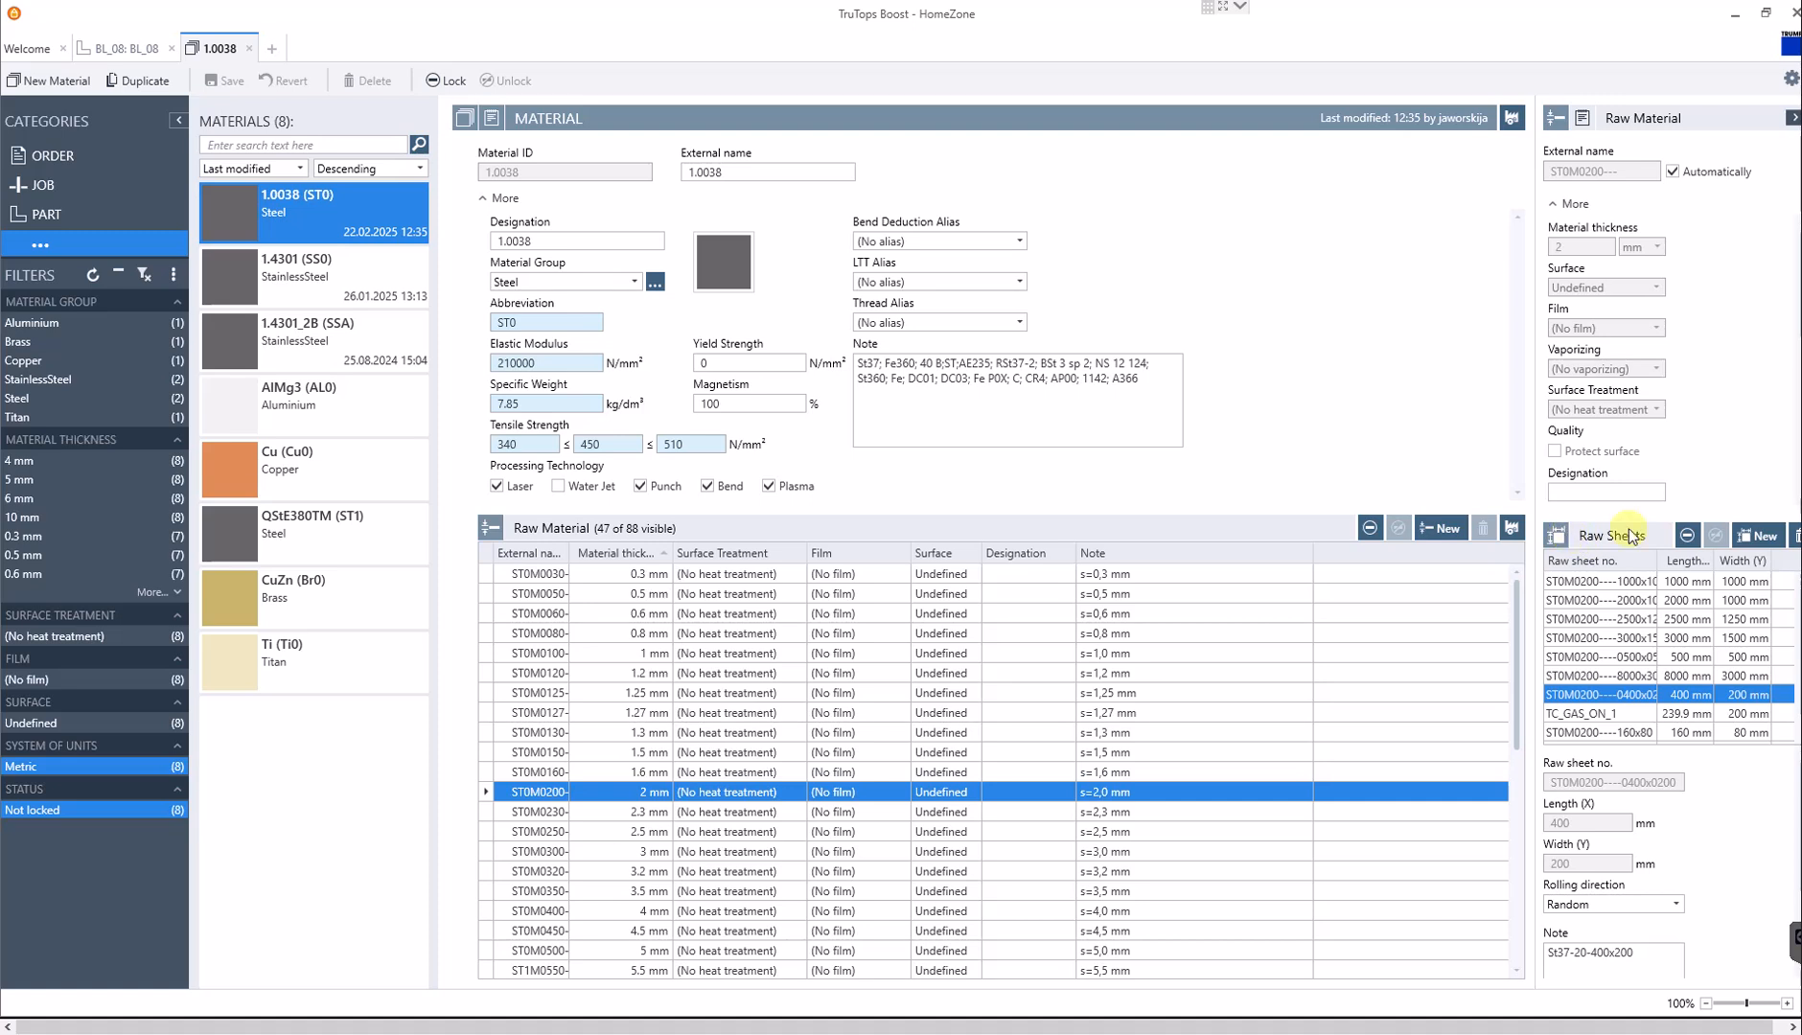
left_click(1754, 536)
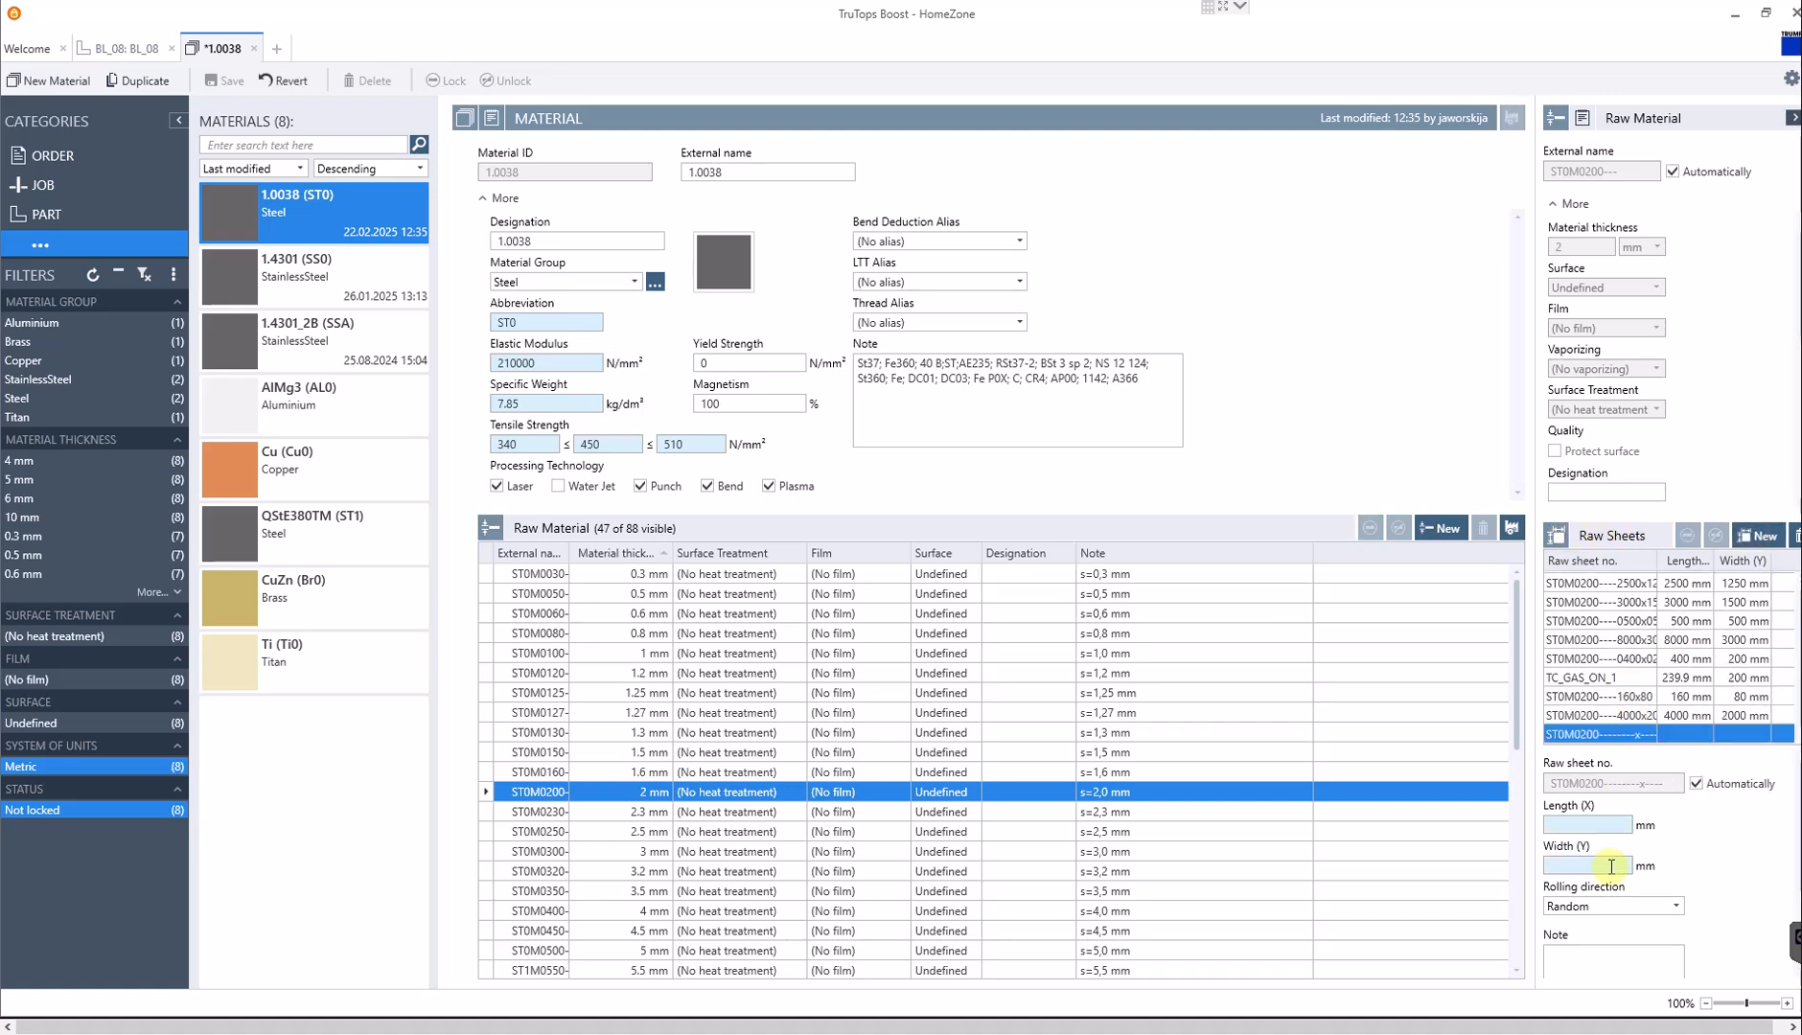
left_click(1587, 825)
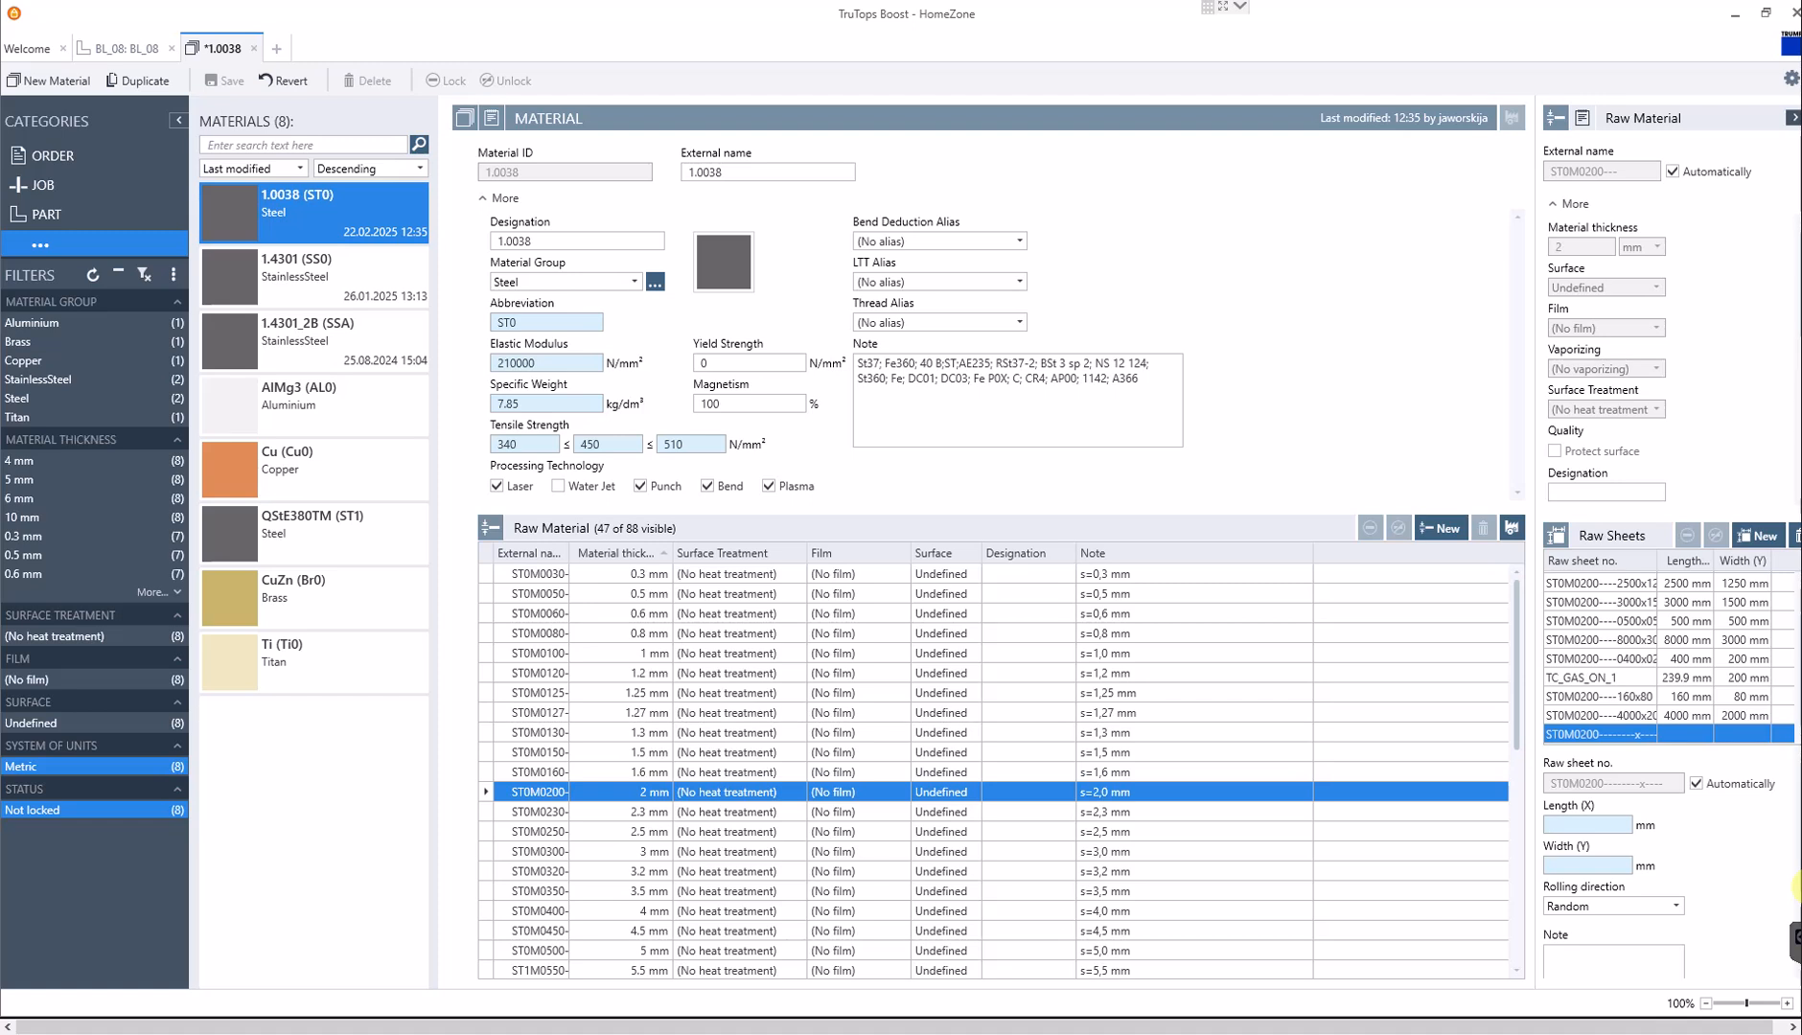
type("60")
key("Tab")
type("200")
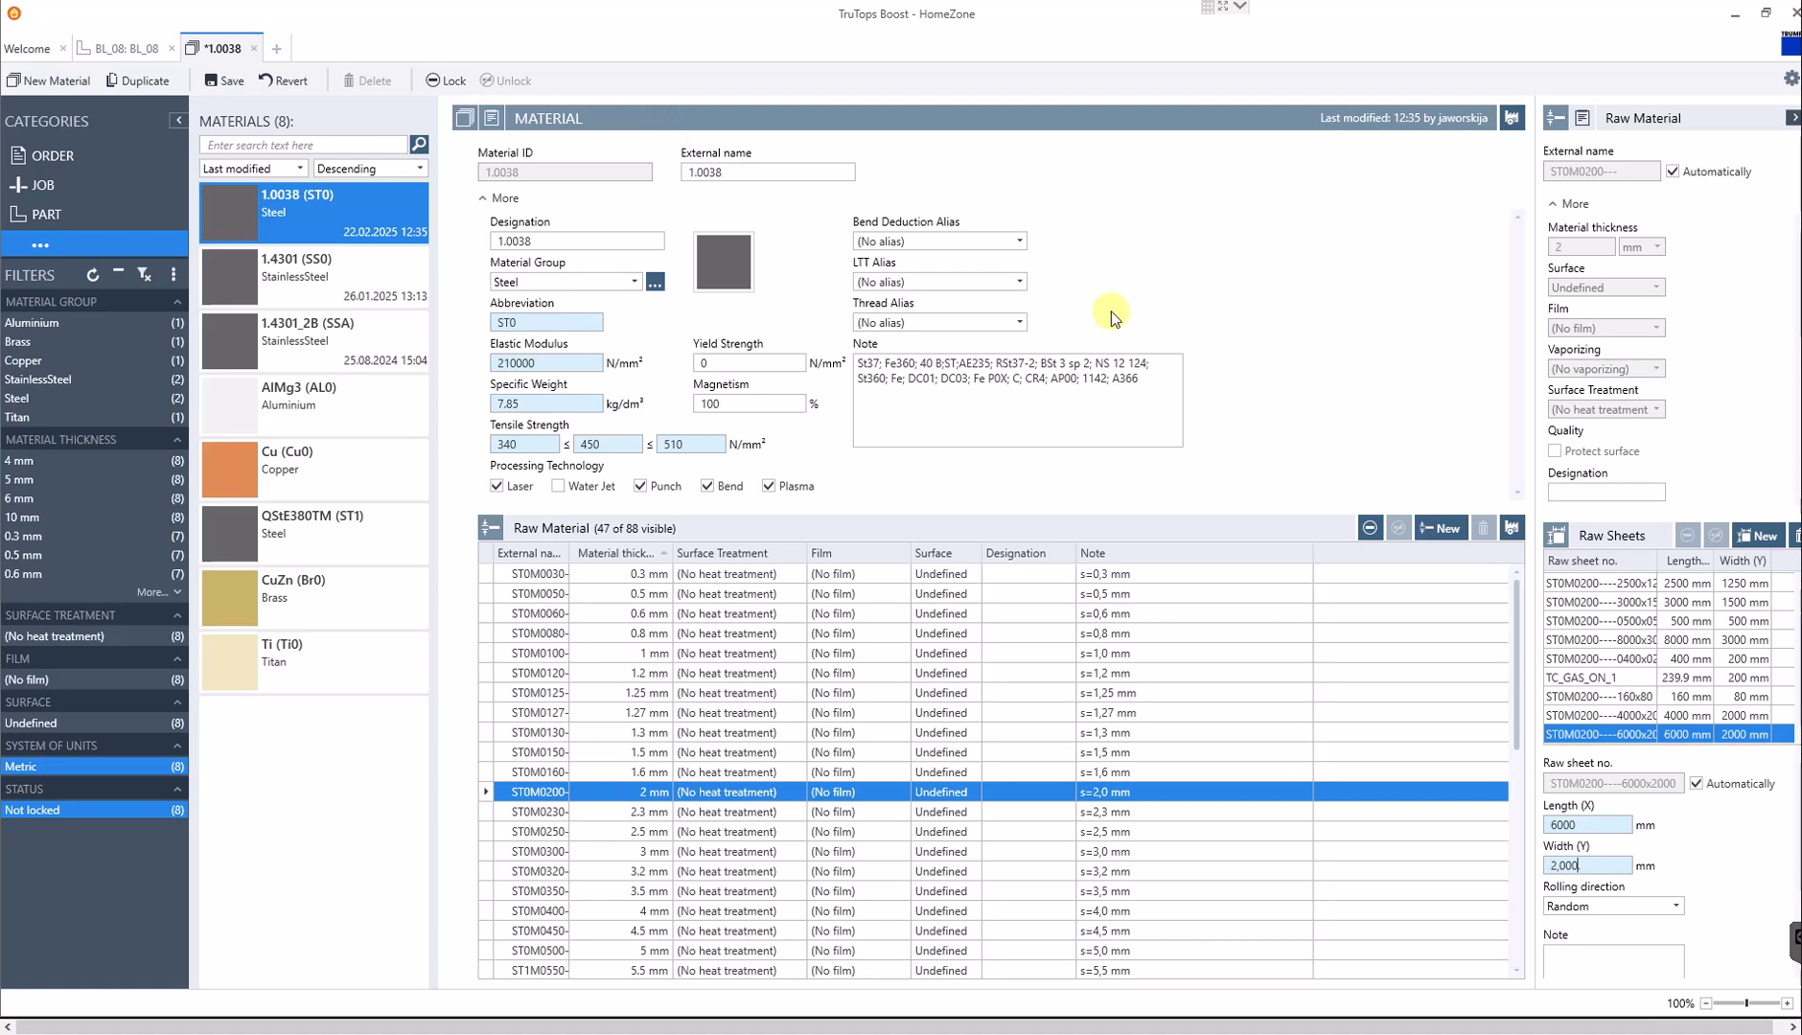
left_click(230, 83)
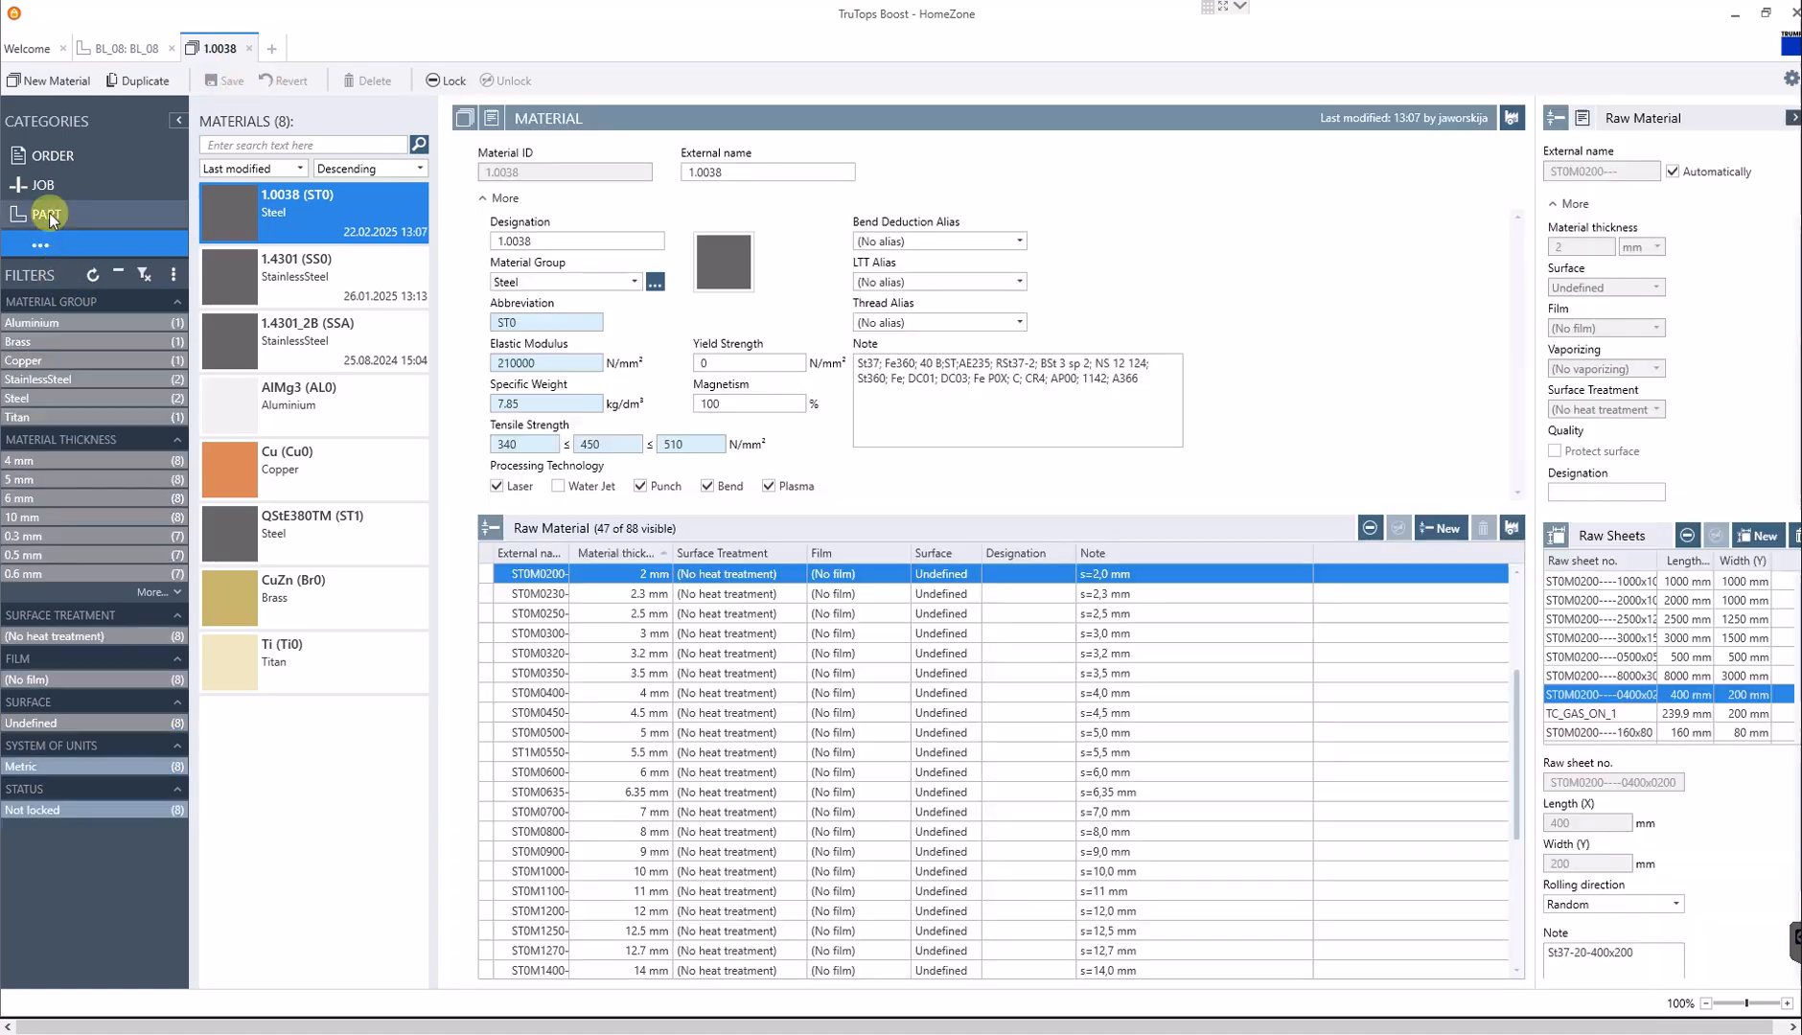
- Assign the 6000x2000 raw sheet to job LVD_TEST and run BOOST on its sheet program
left_click(53, 192)
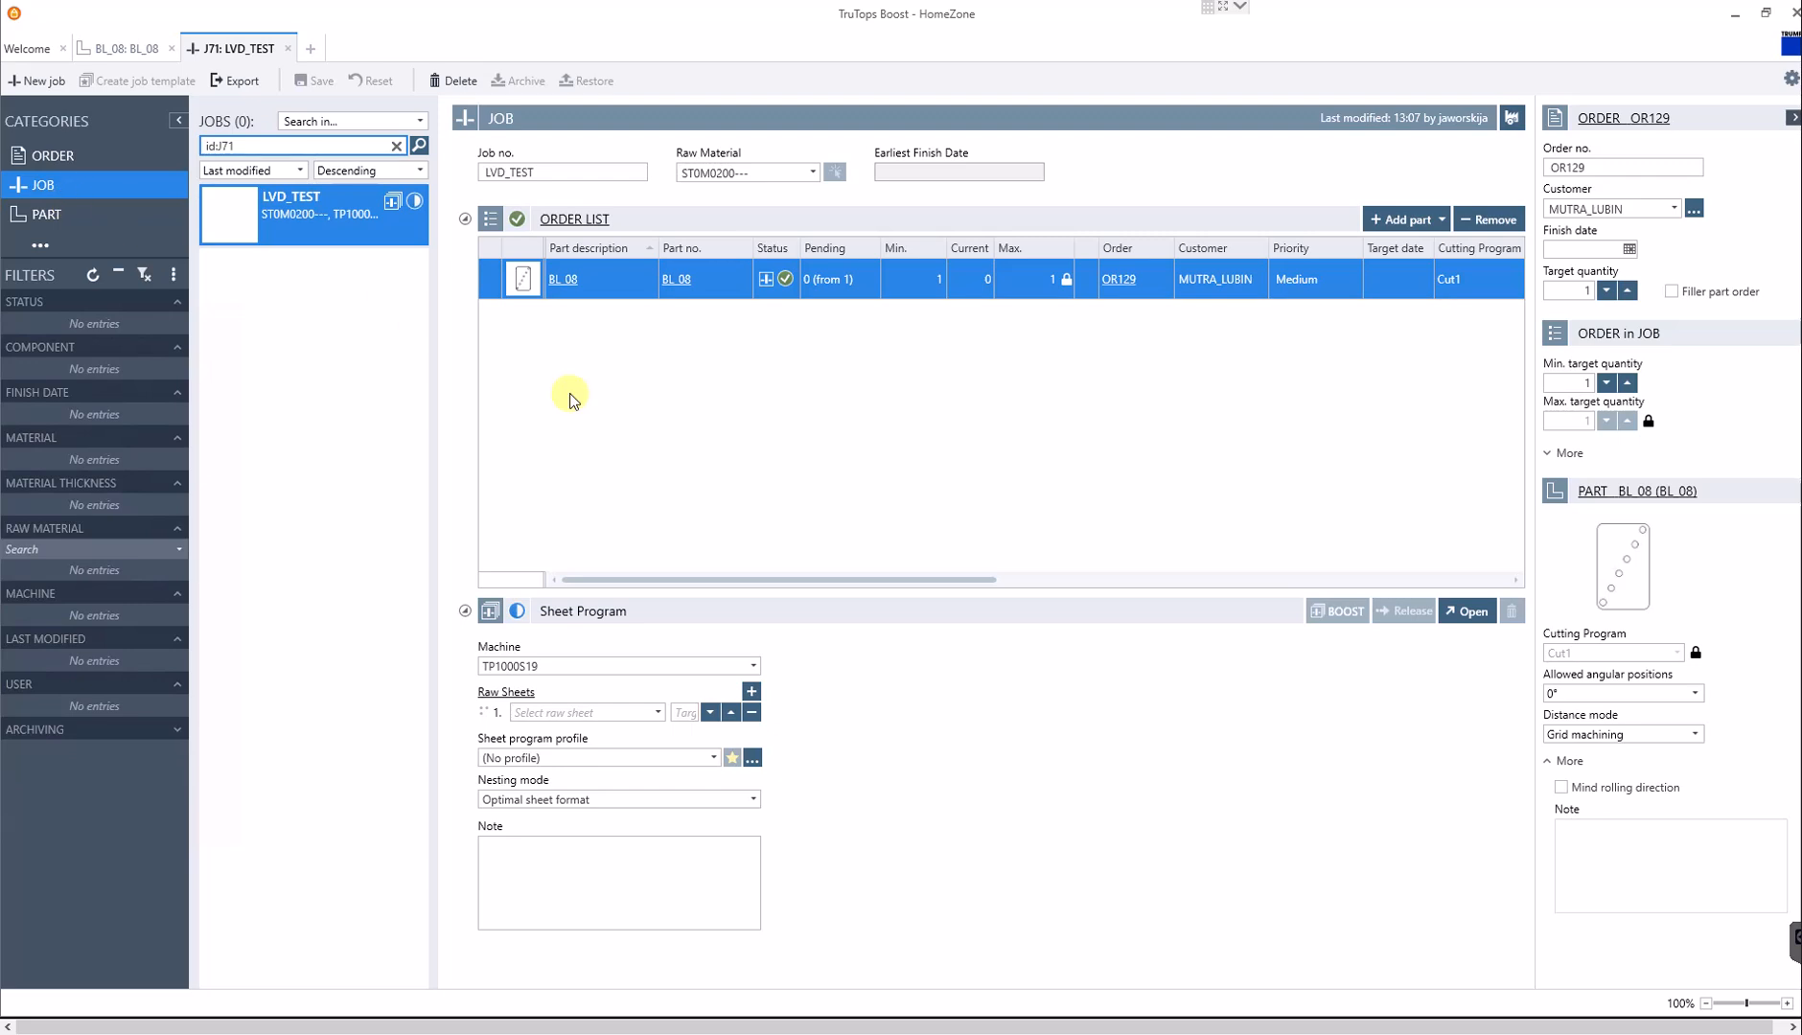
left_click(657, 712)
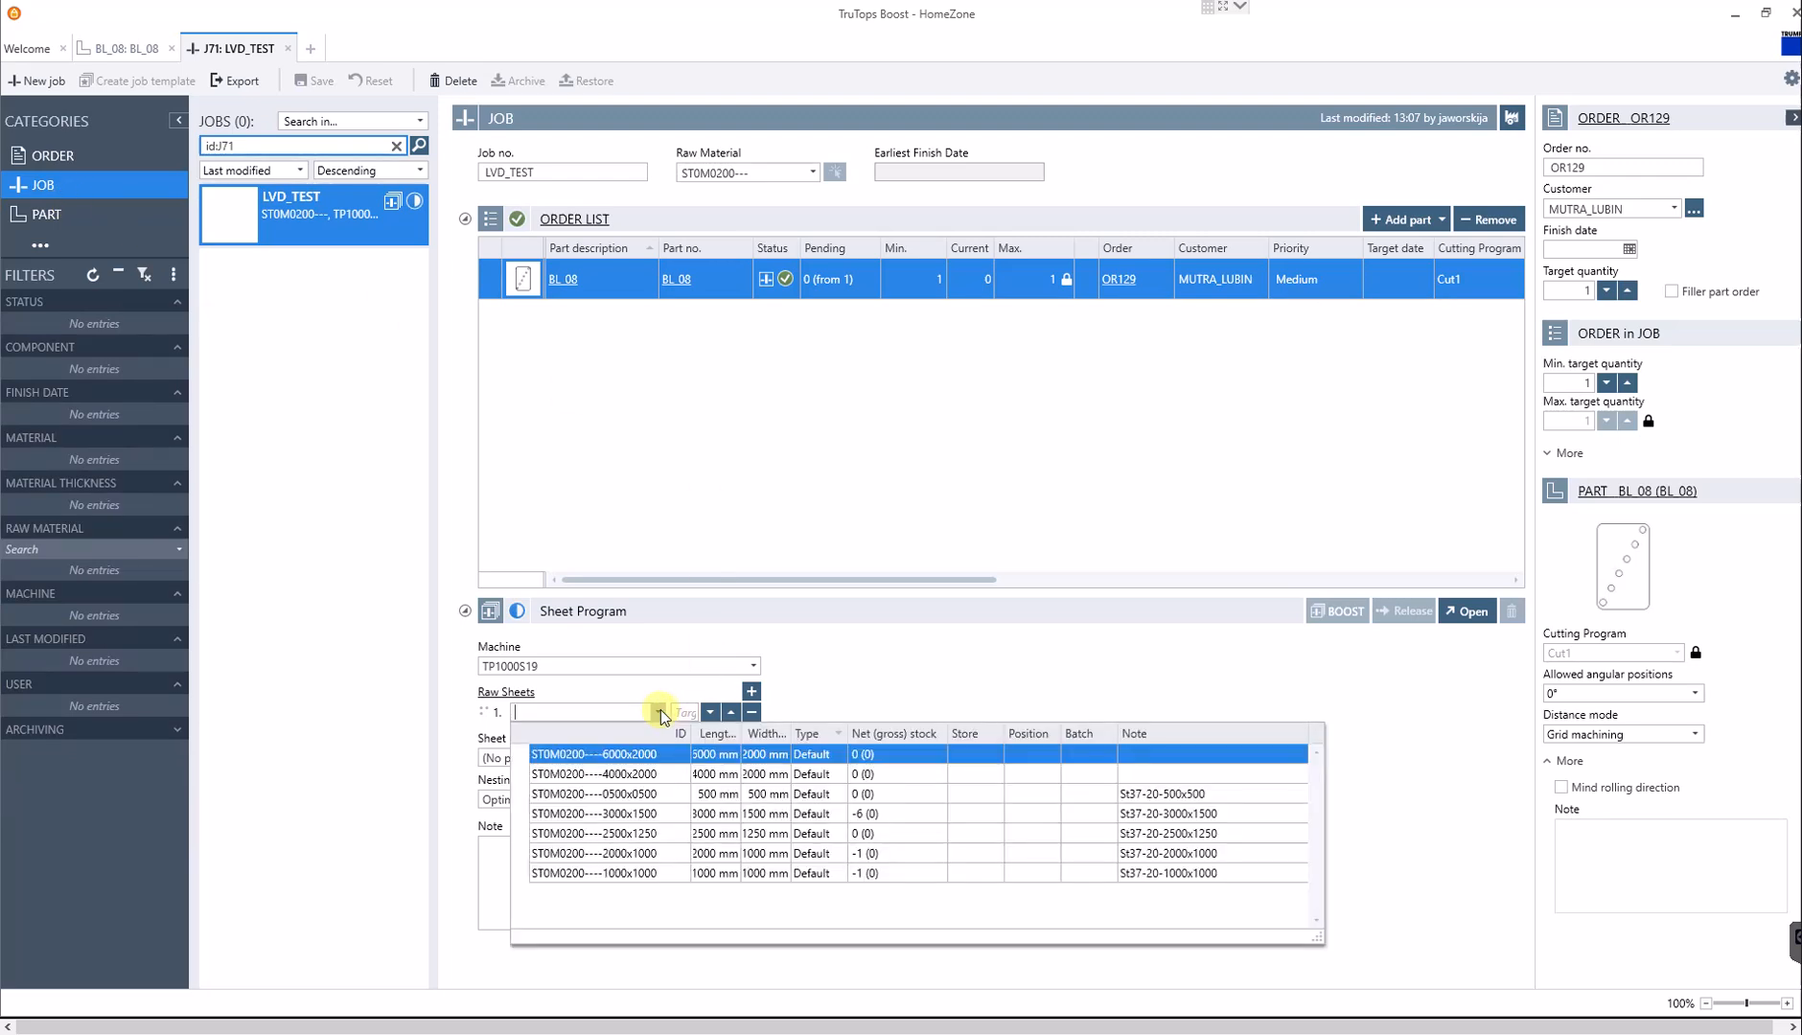
left_click(635, 754)
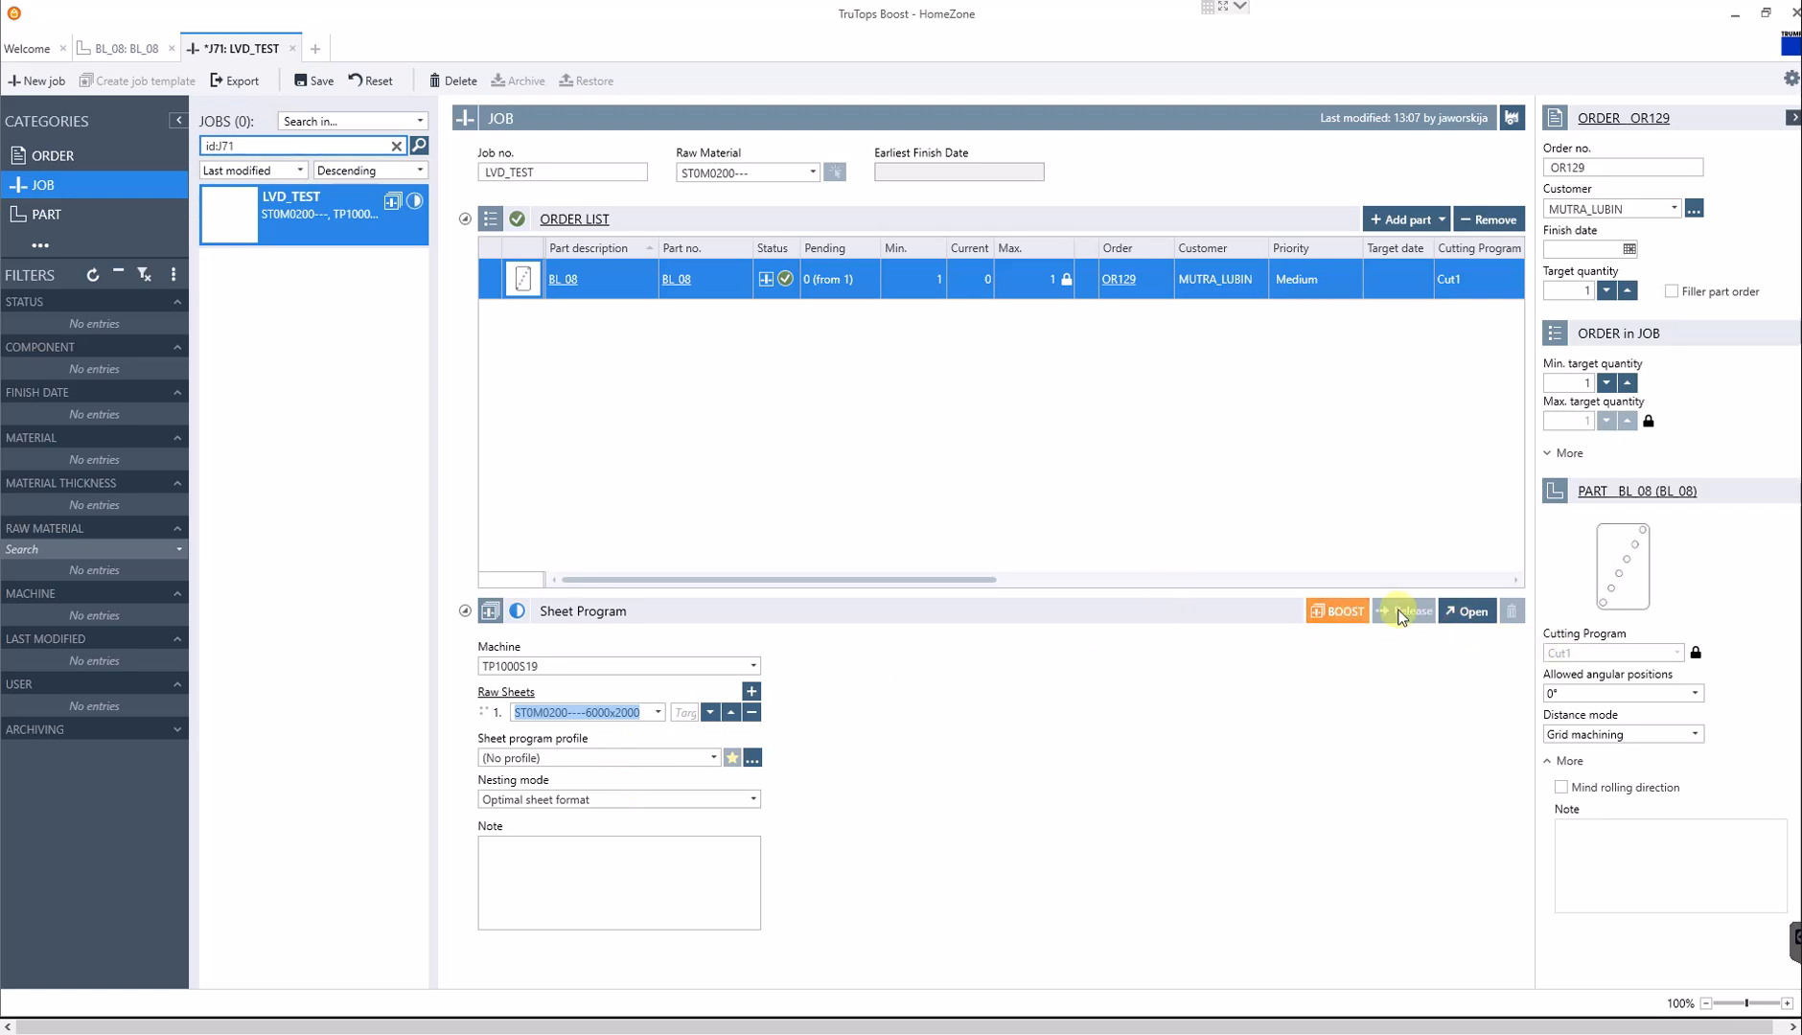
left_click(1351, 610)
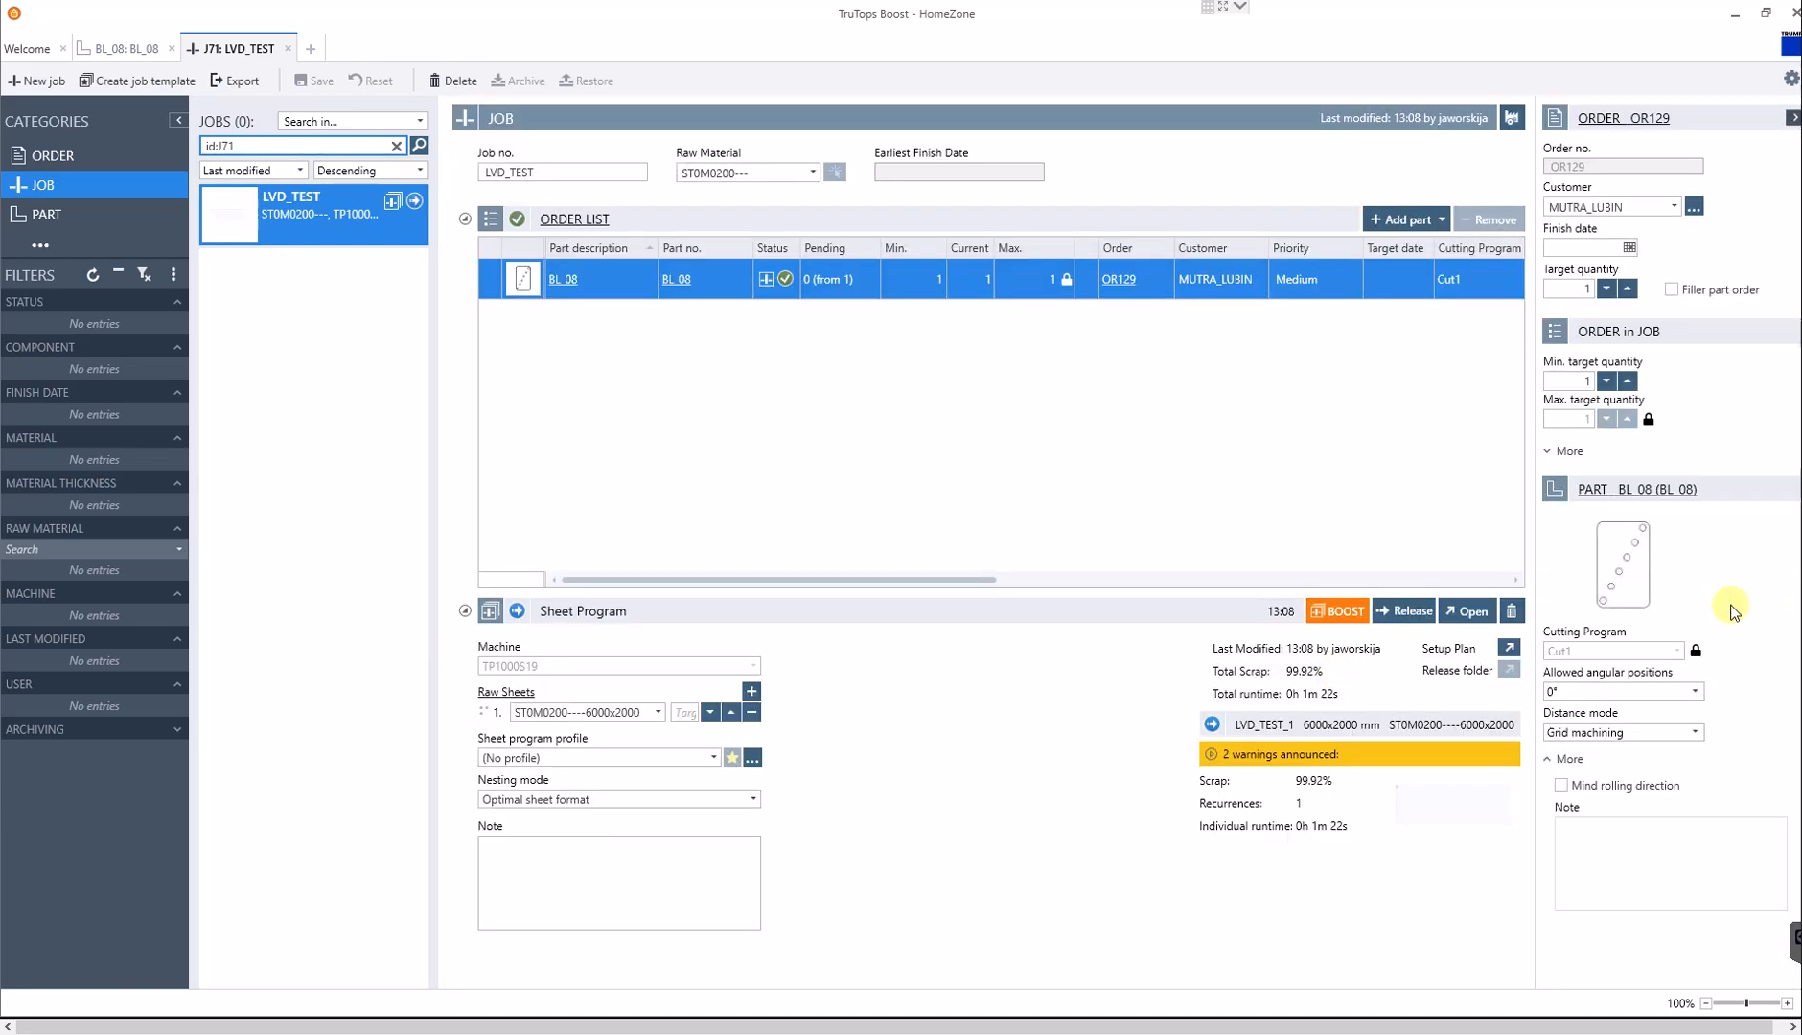
- Open the job's sheet in the cutting program and change the machine from TP1000S19 to LVD_6000
left_click(1463, 615)
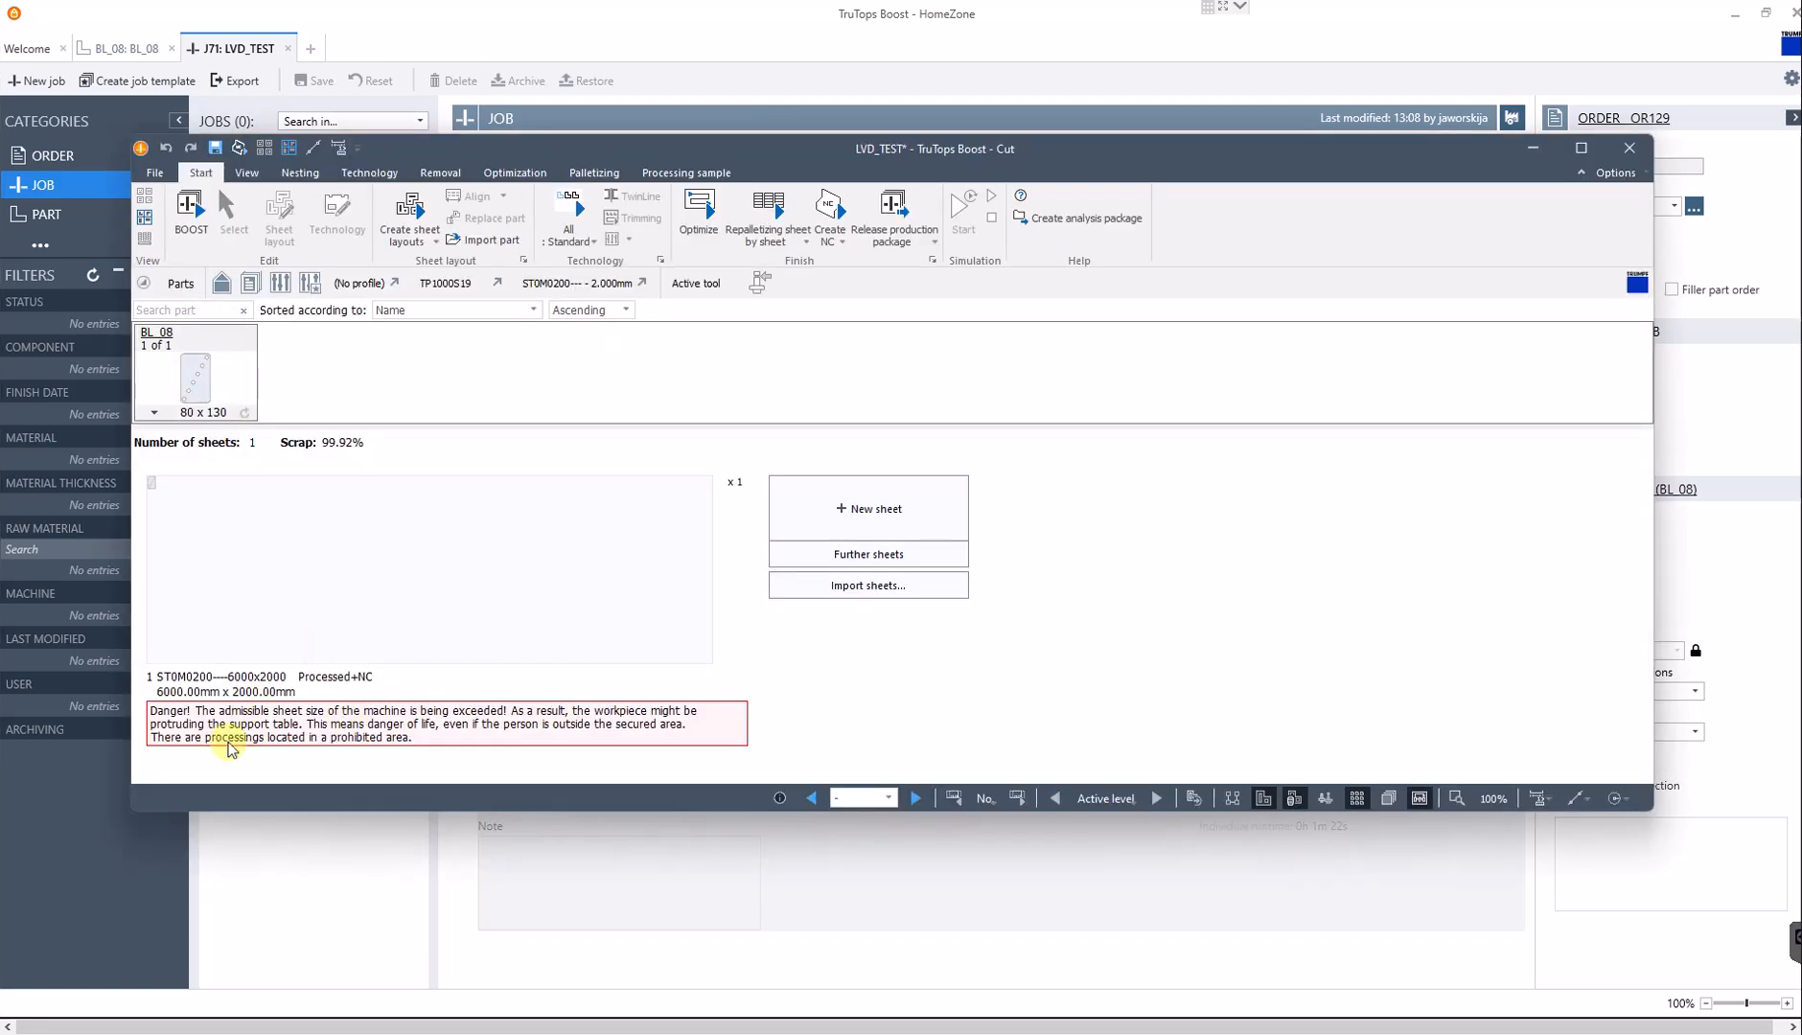
double_click(154, 496)
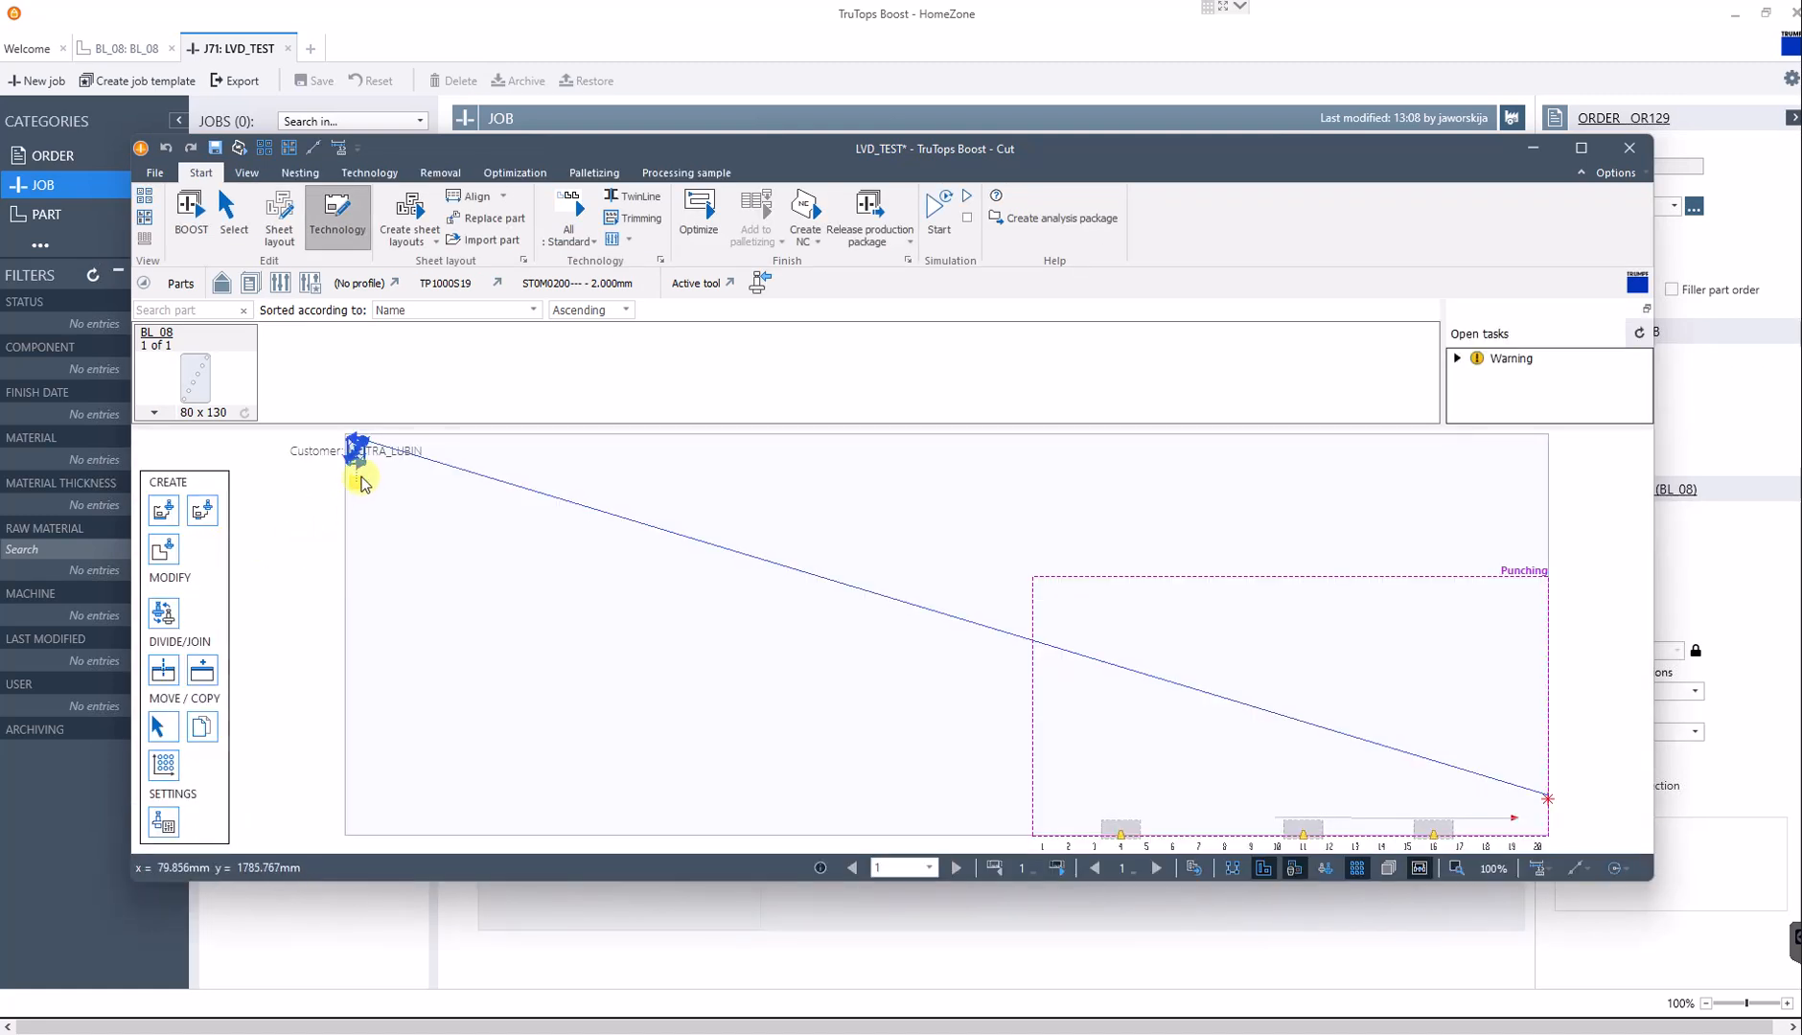
left_click(500, 287)
scroll(604, 630, "down", 1)
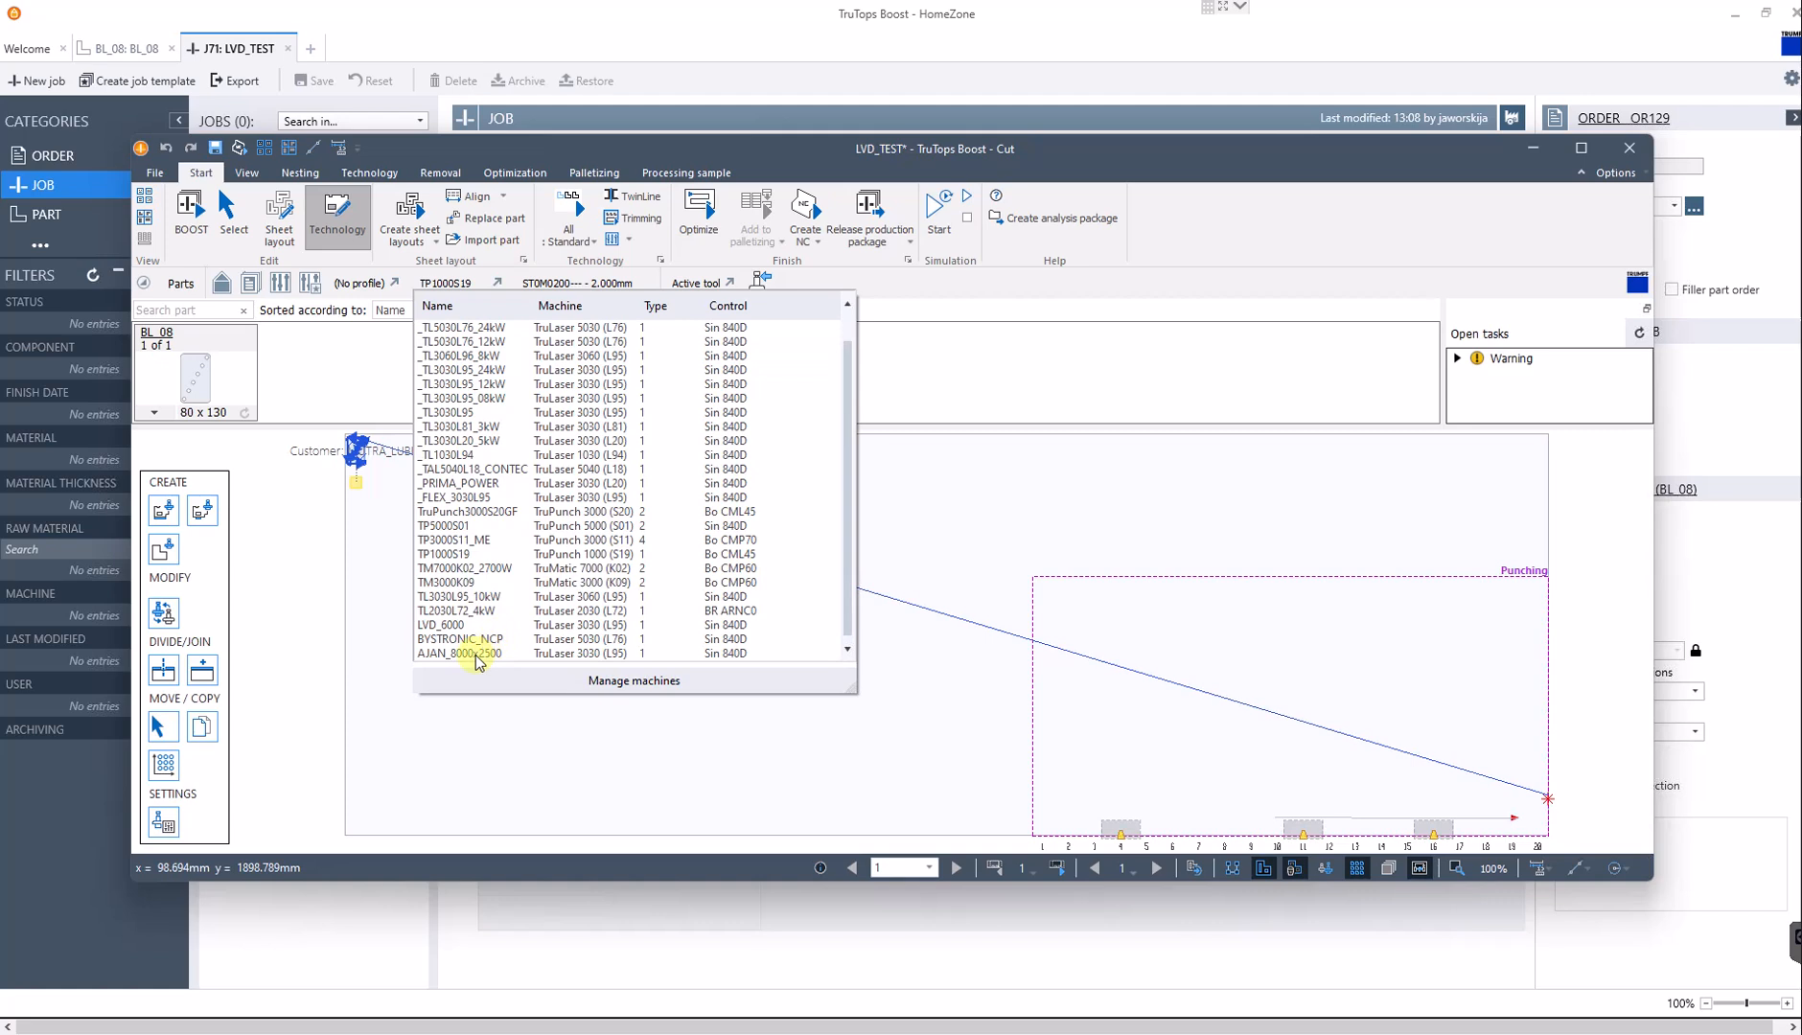
scroll(471, 648, "up", 1)
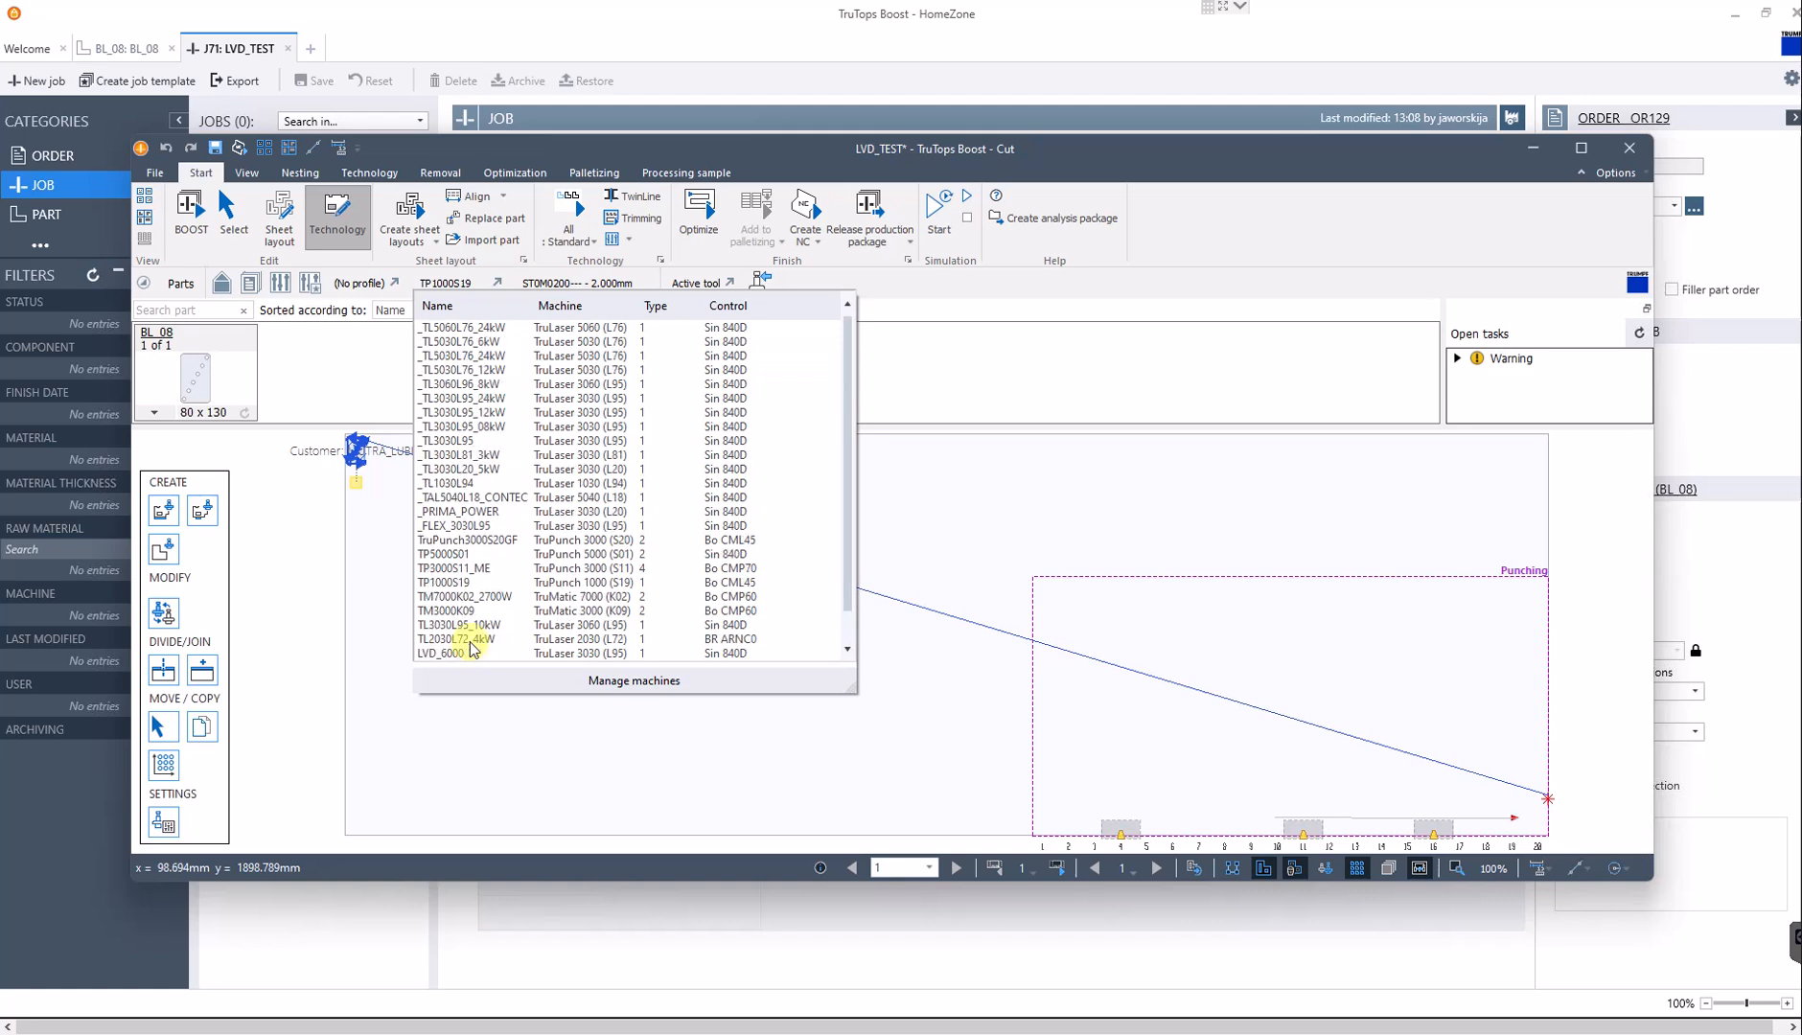
scroll(470, 649, "down", 1)
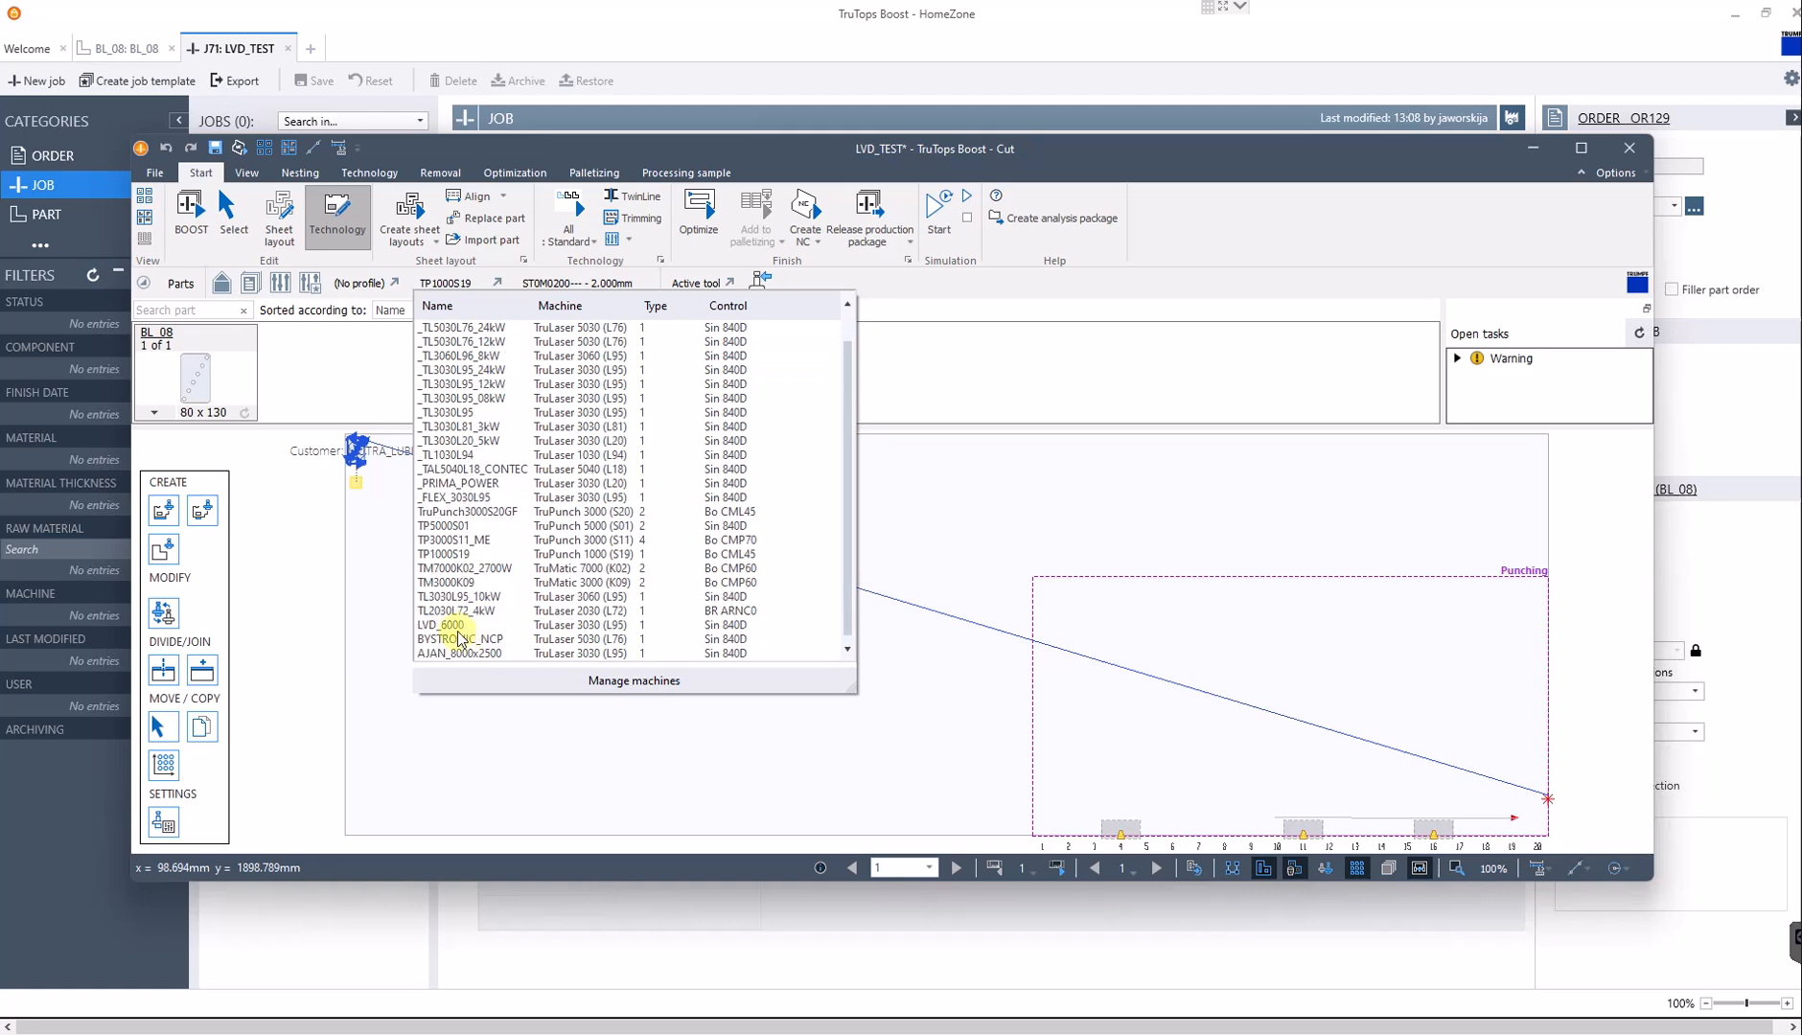
left_click(455, 625)
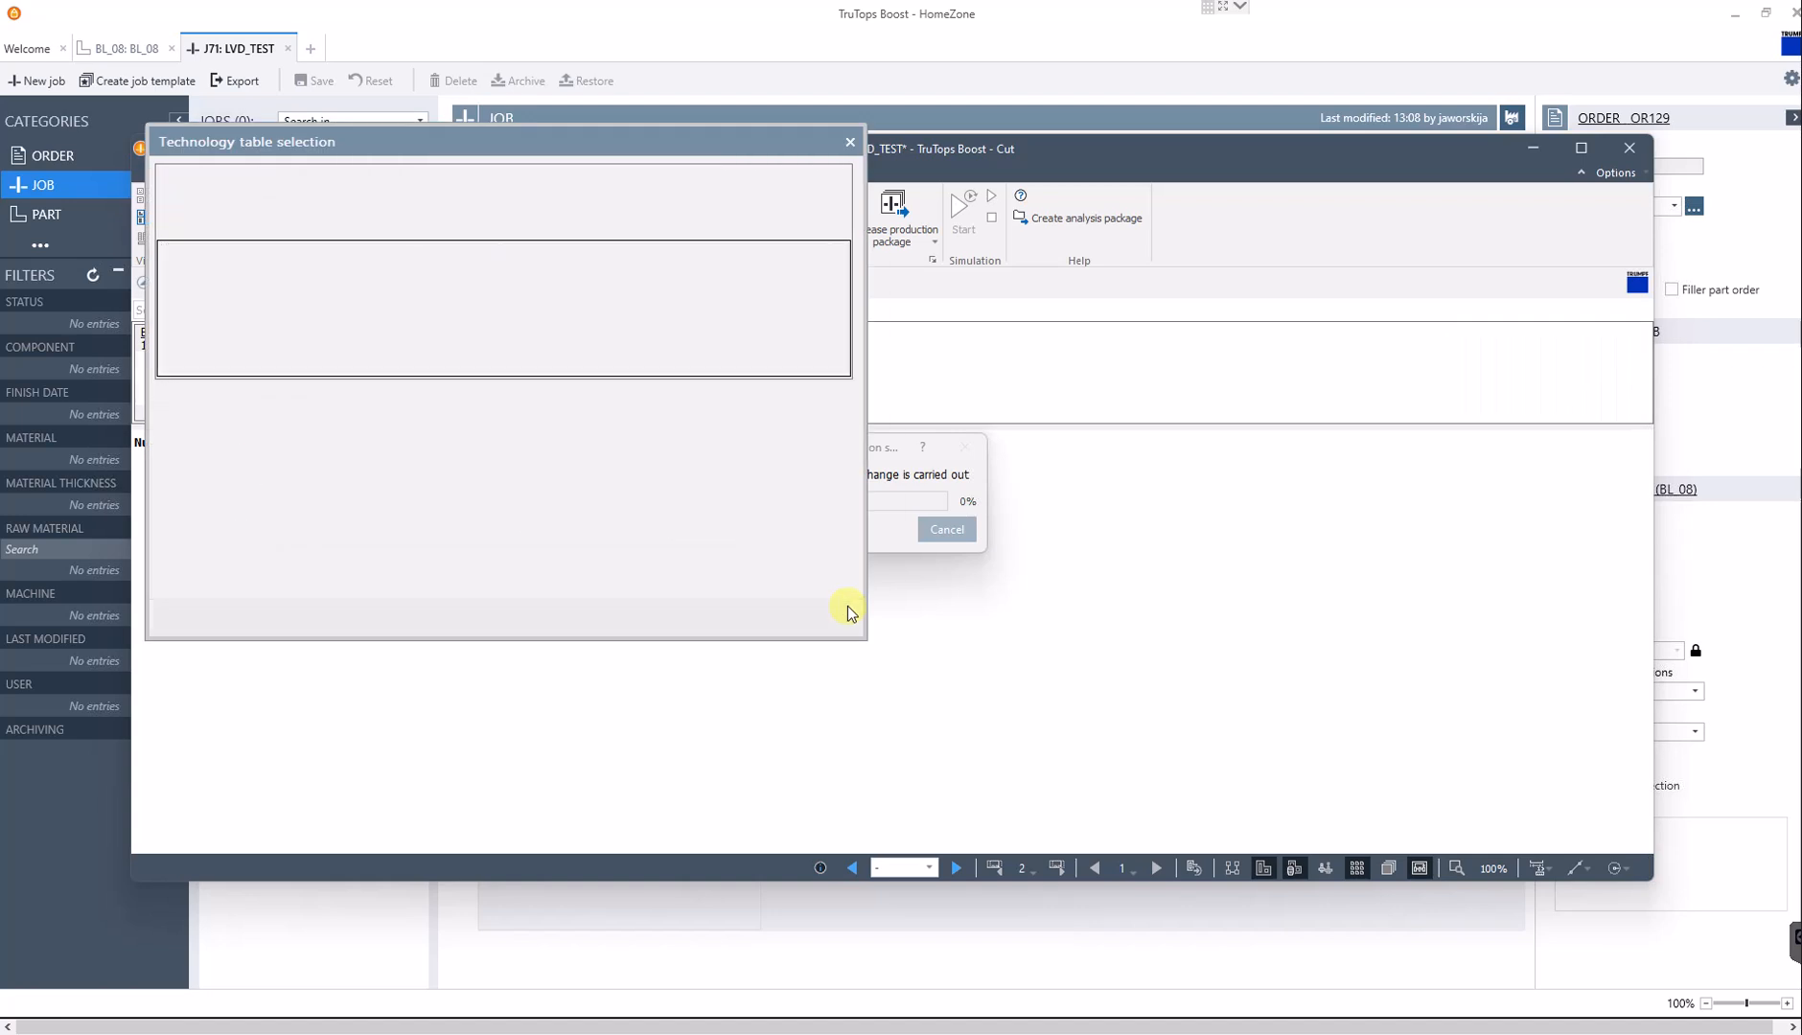
- Select technology table ST020MD5-N2S0-30-2 for the LVD_6000 machine and accept the change of product family
left_click(240, 299)
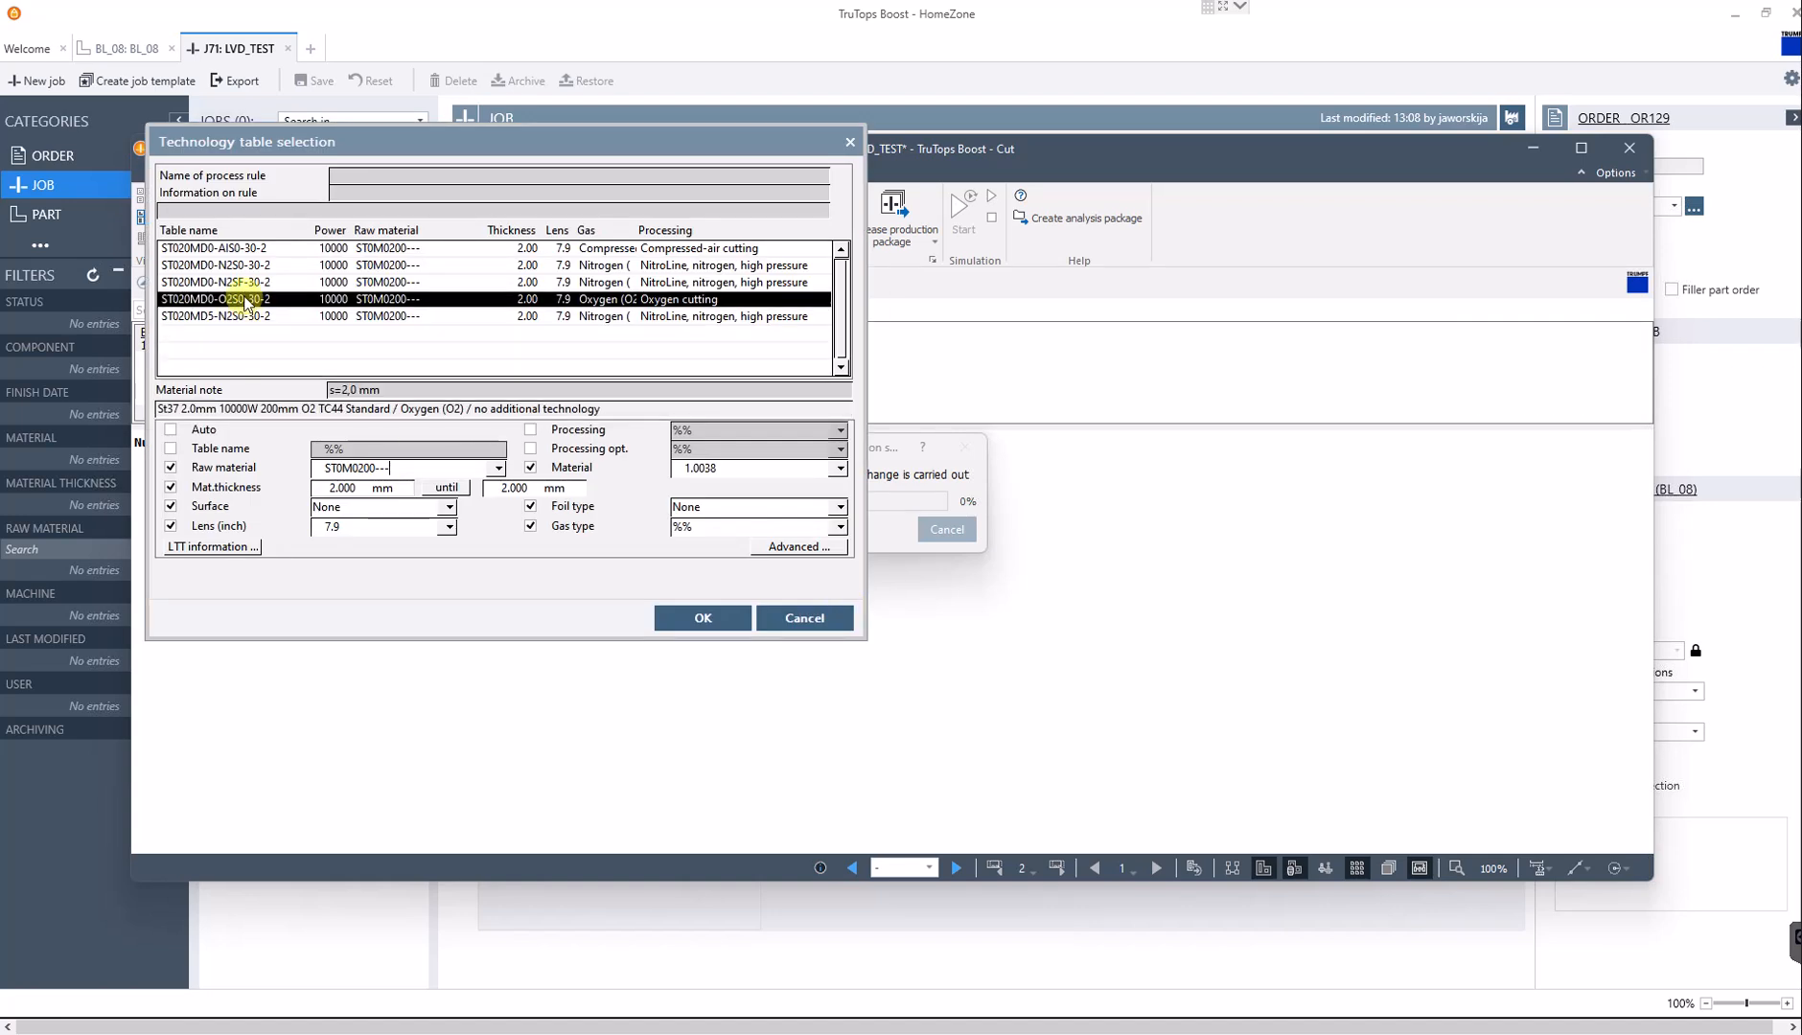
left_click(246, 319)
left_click(704, 617)
left_click(1150, 537)
left_click(1277, 543)
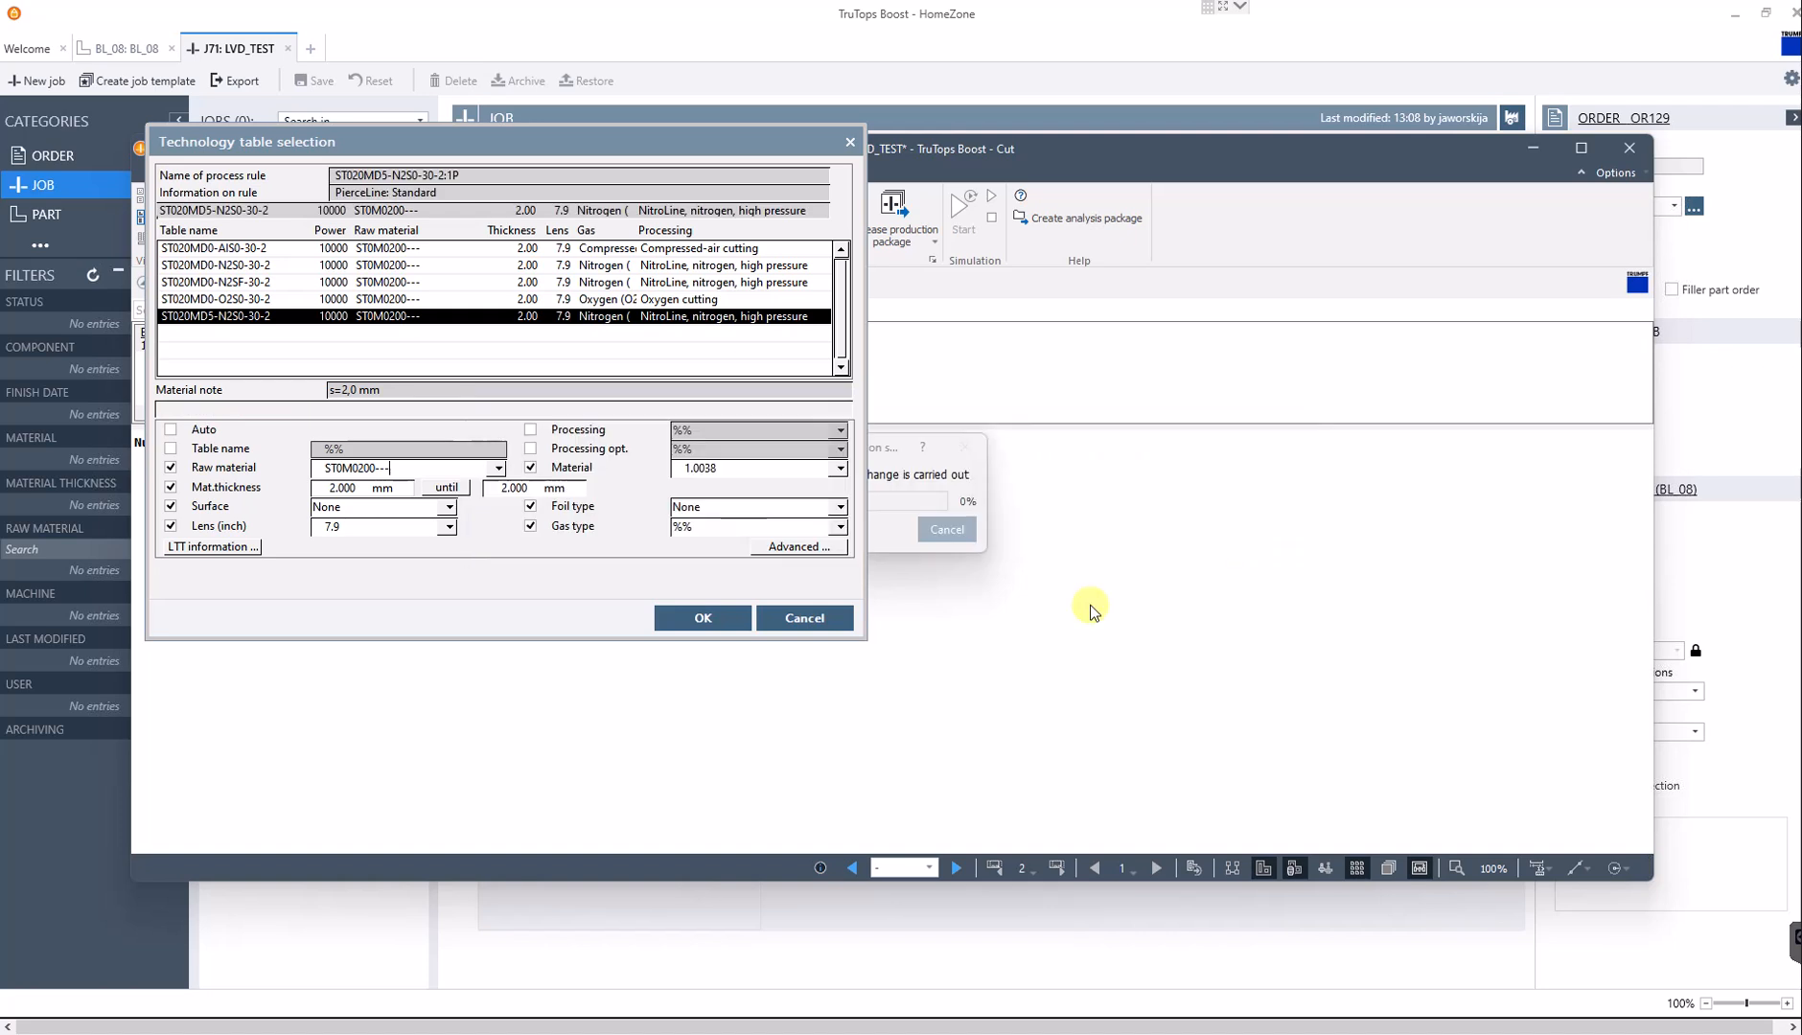
left_click(703, 617)
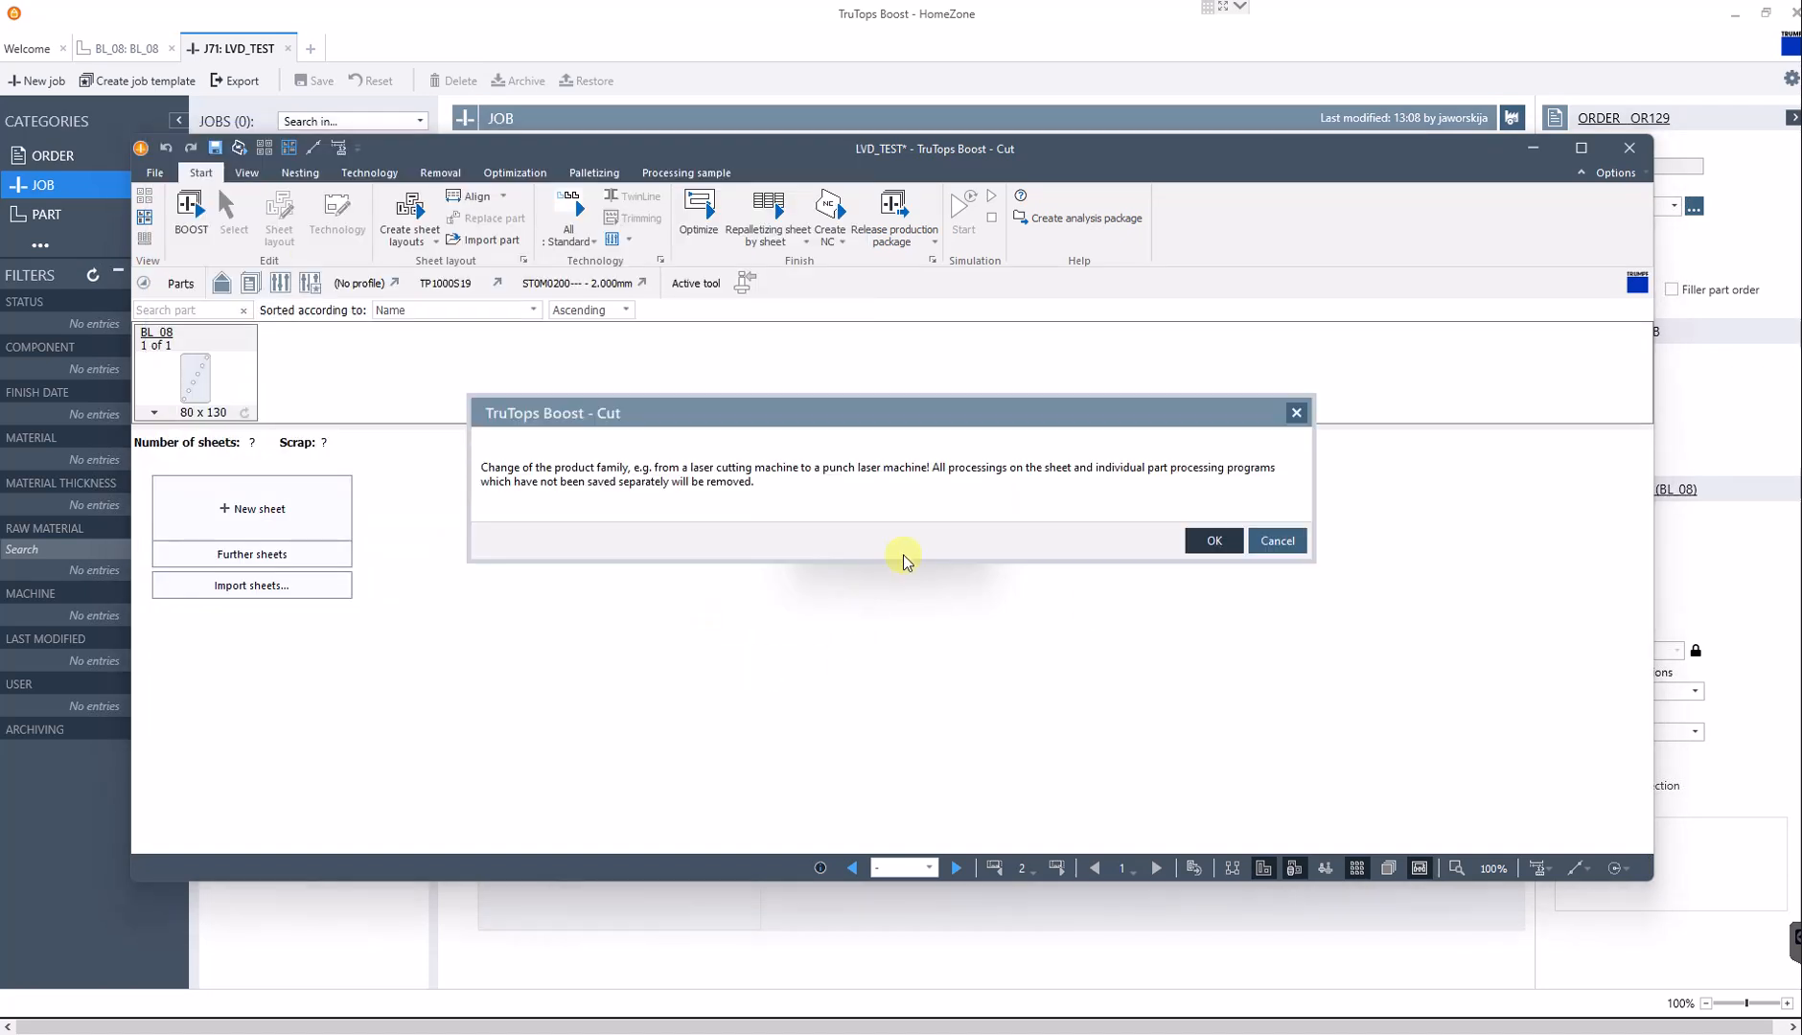
left_click(1207, 541)
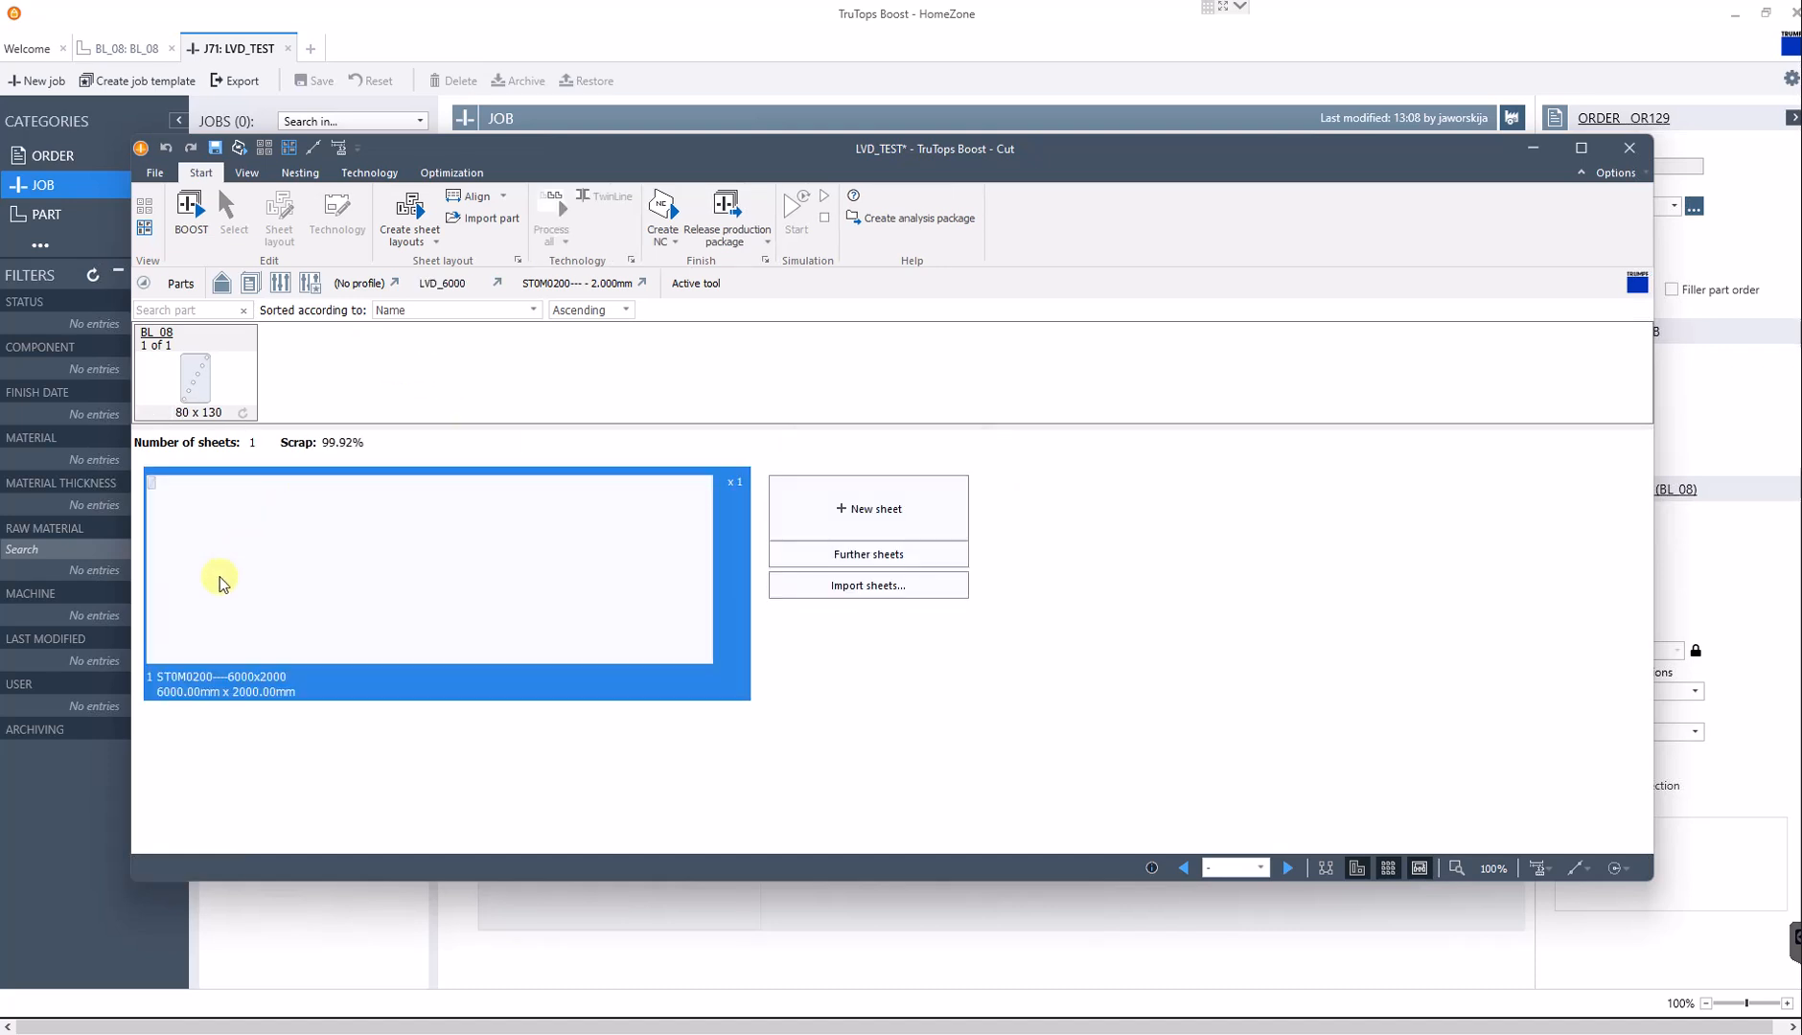
- Reopen the 6000 × 2000 mm sheet, keep its existing layout and generate the processing for all parts
double_click(150, 487)
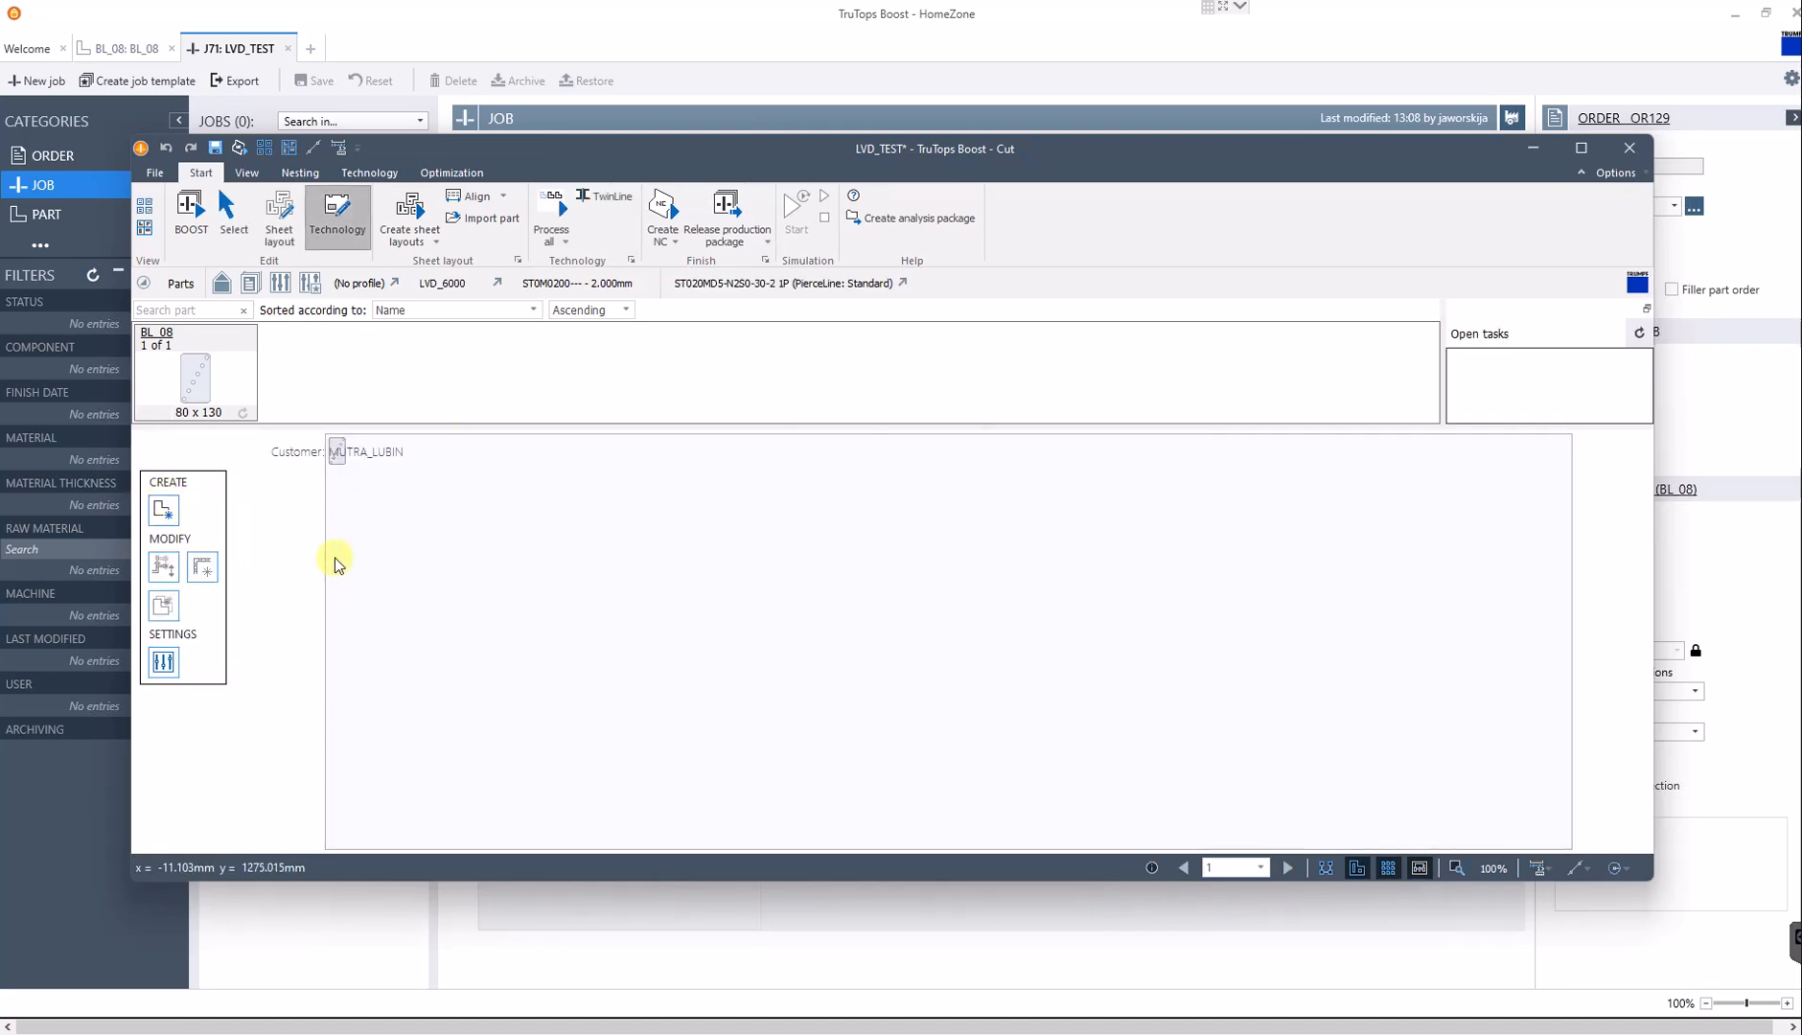
left_click(338, 452)
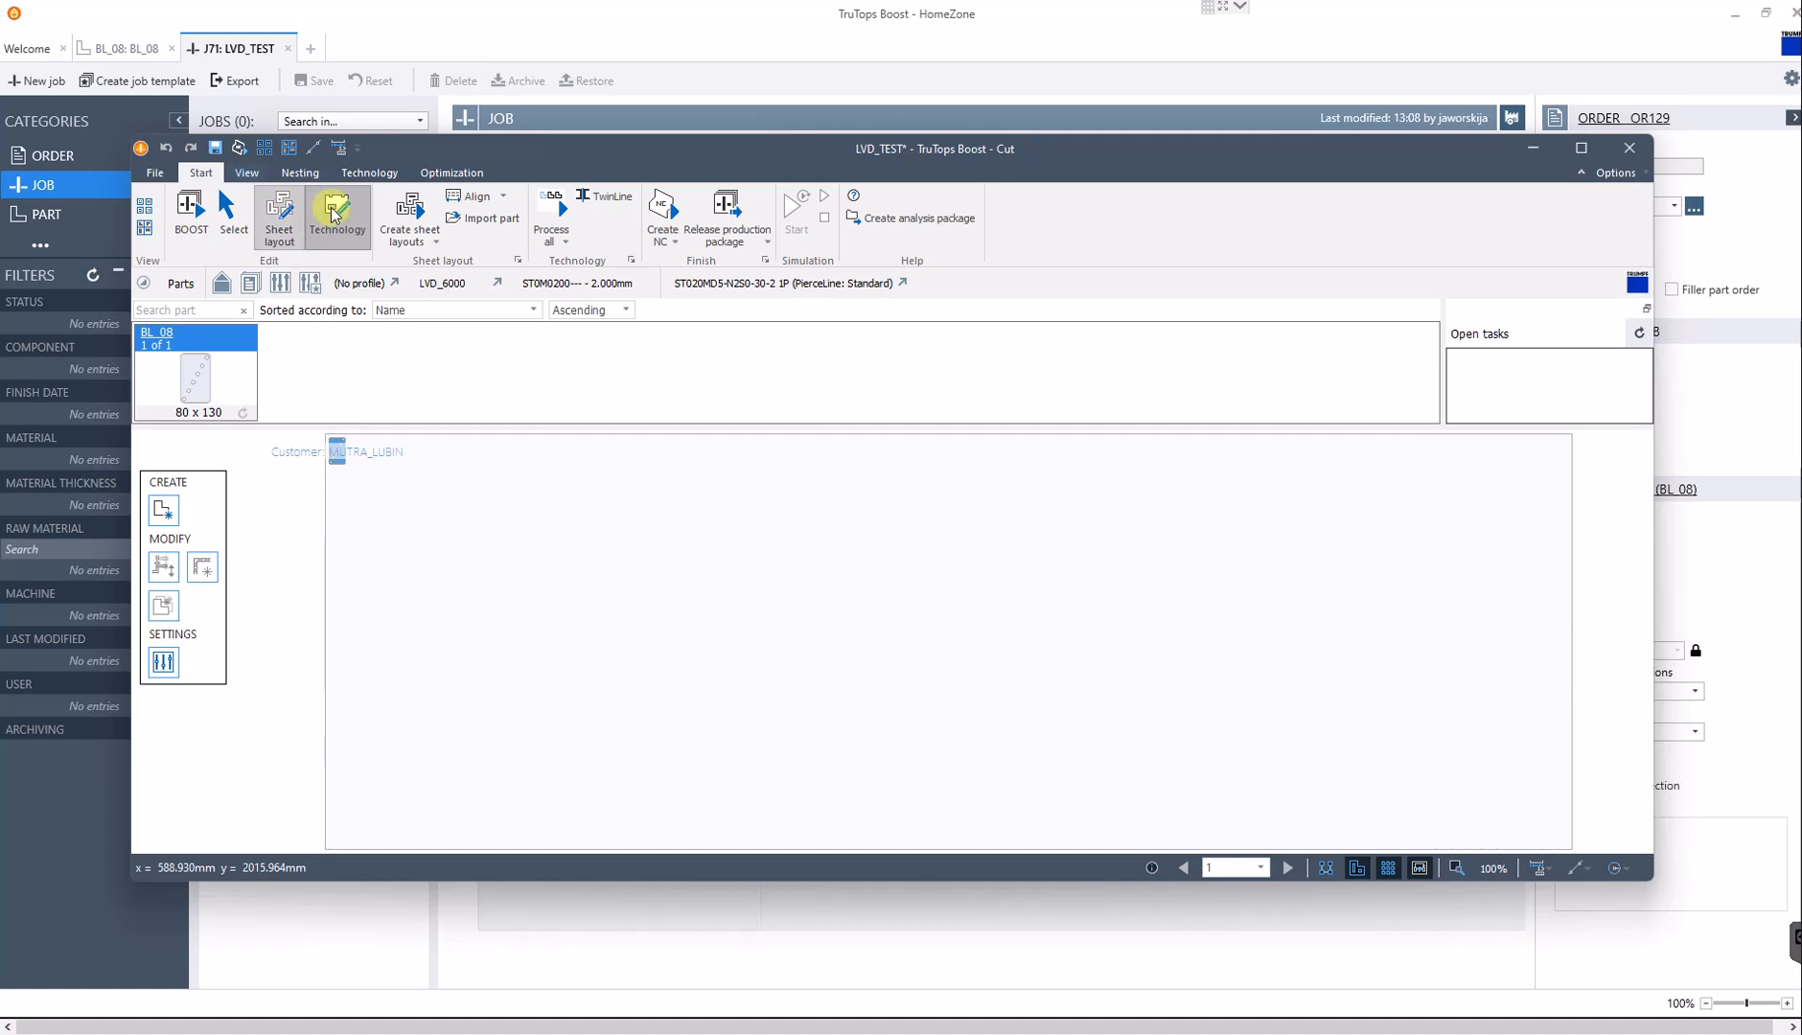
left_click(408, 212)
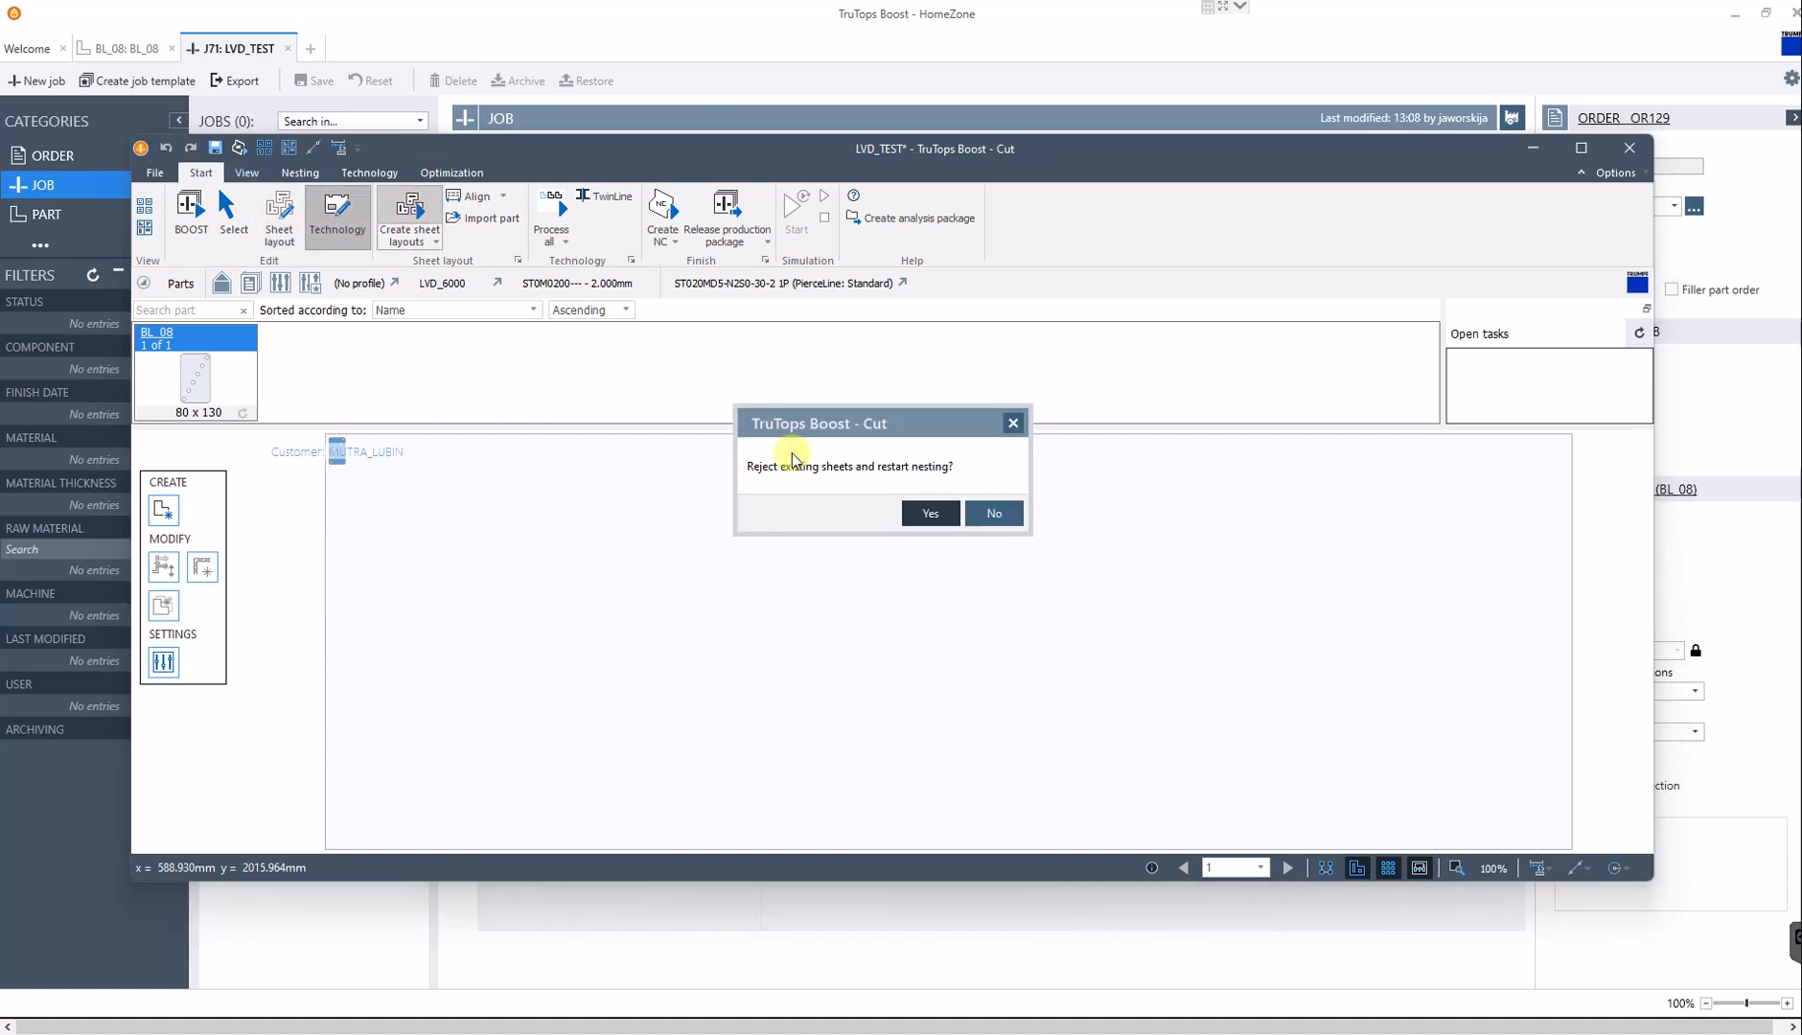
left_click(993, 513)
left_click(564, 209)
scroll(480, 575, "up", 4)
scroll(481, 575, "down", 3)
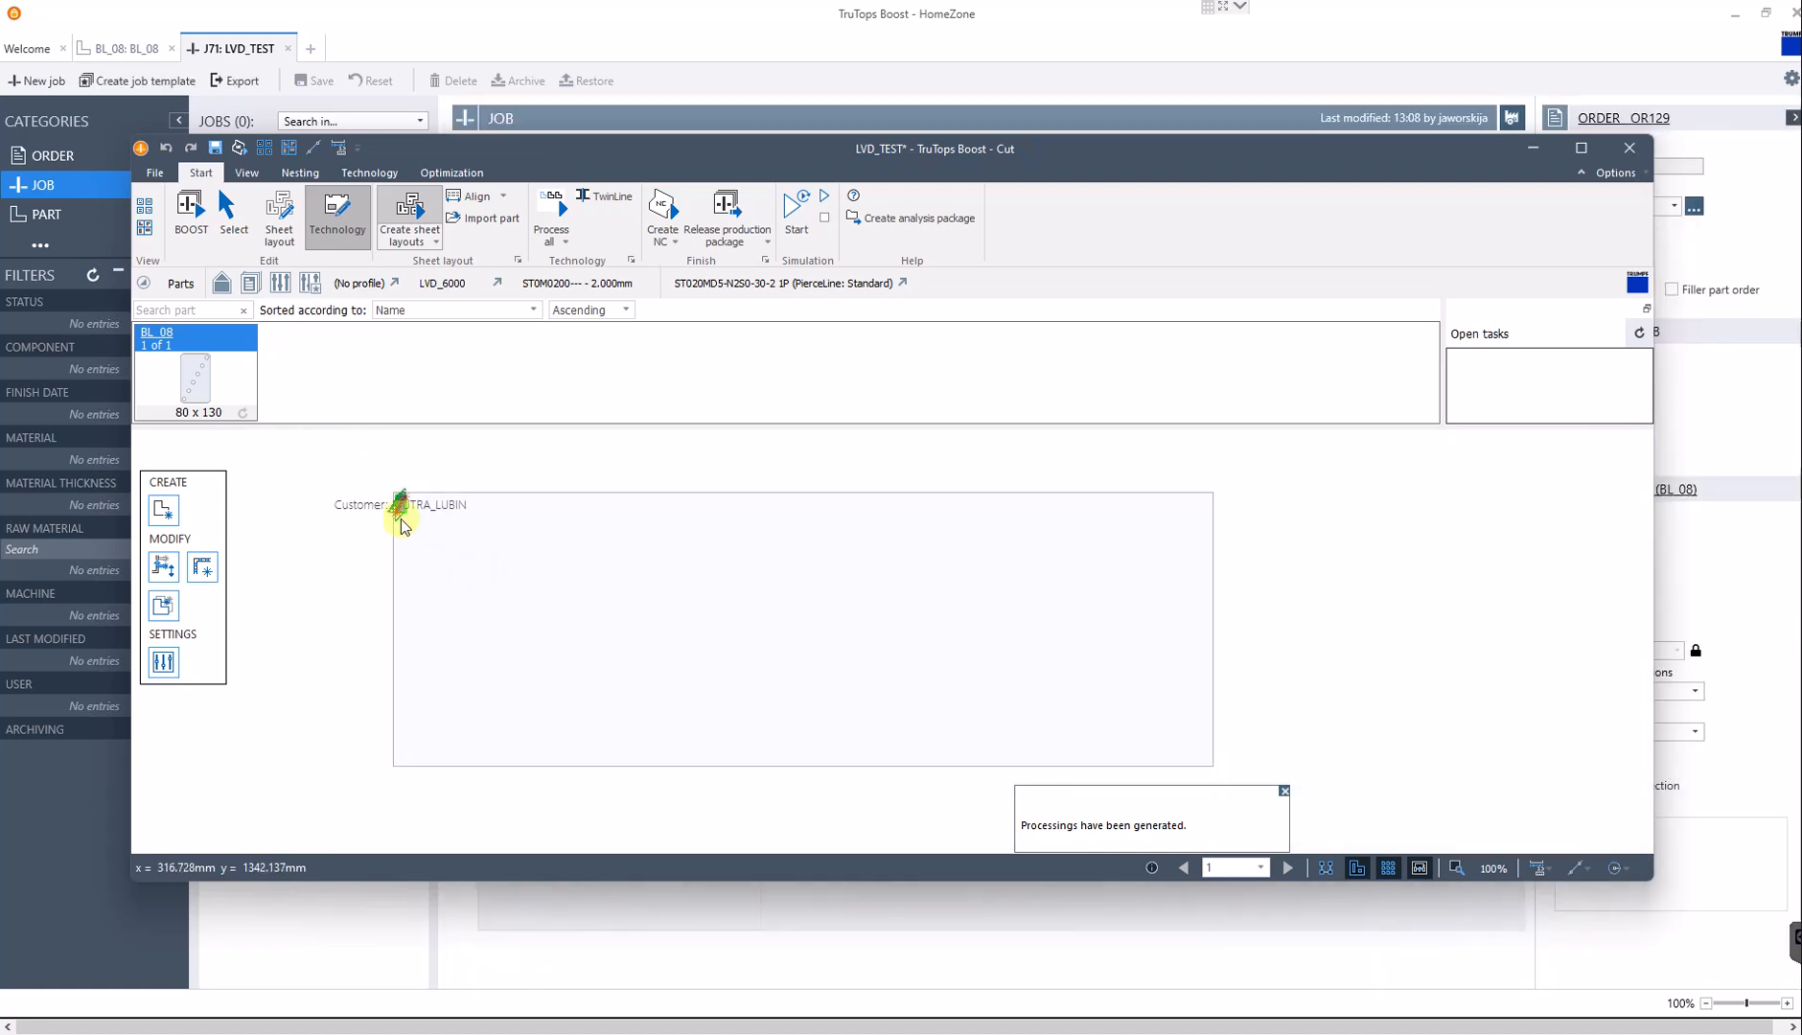
- Fill the 6000 × 2000 mm sheet with a 63 × 13 array of part BL_08 and create the NC program
left_click(280, 217)
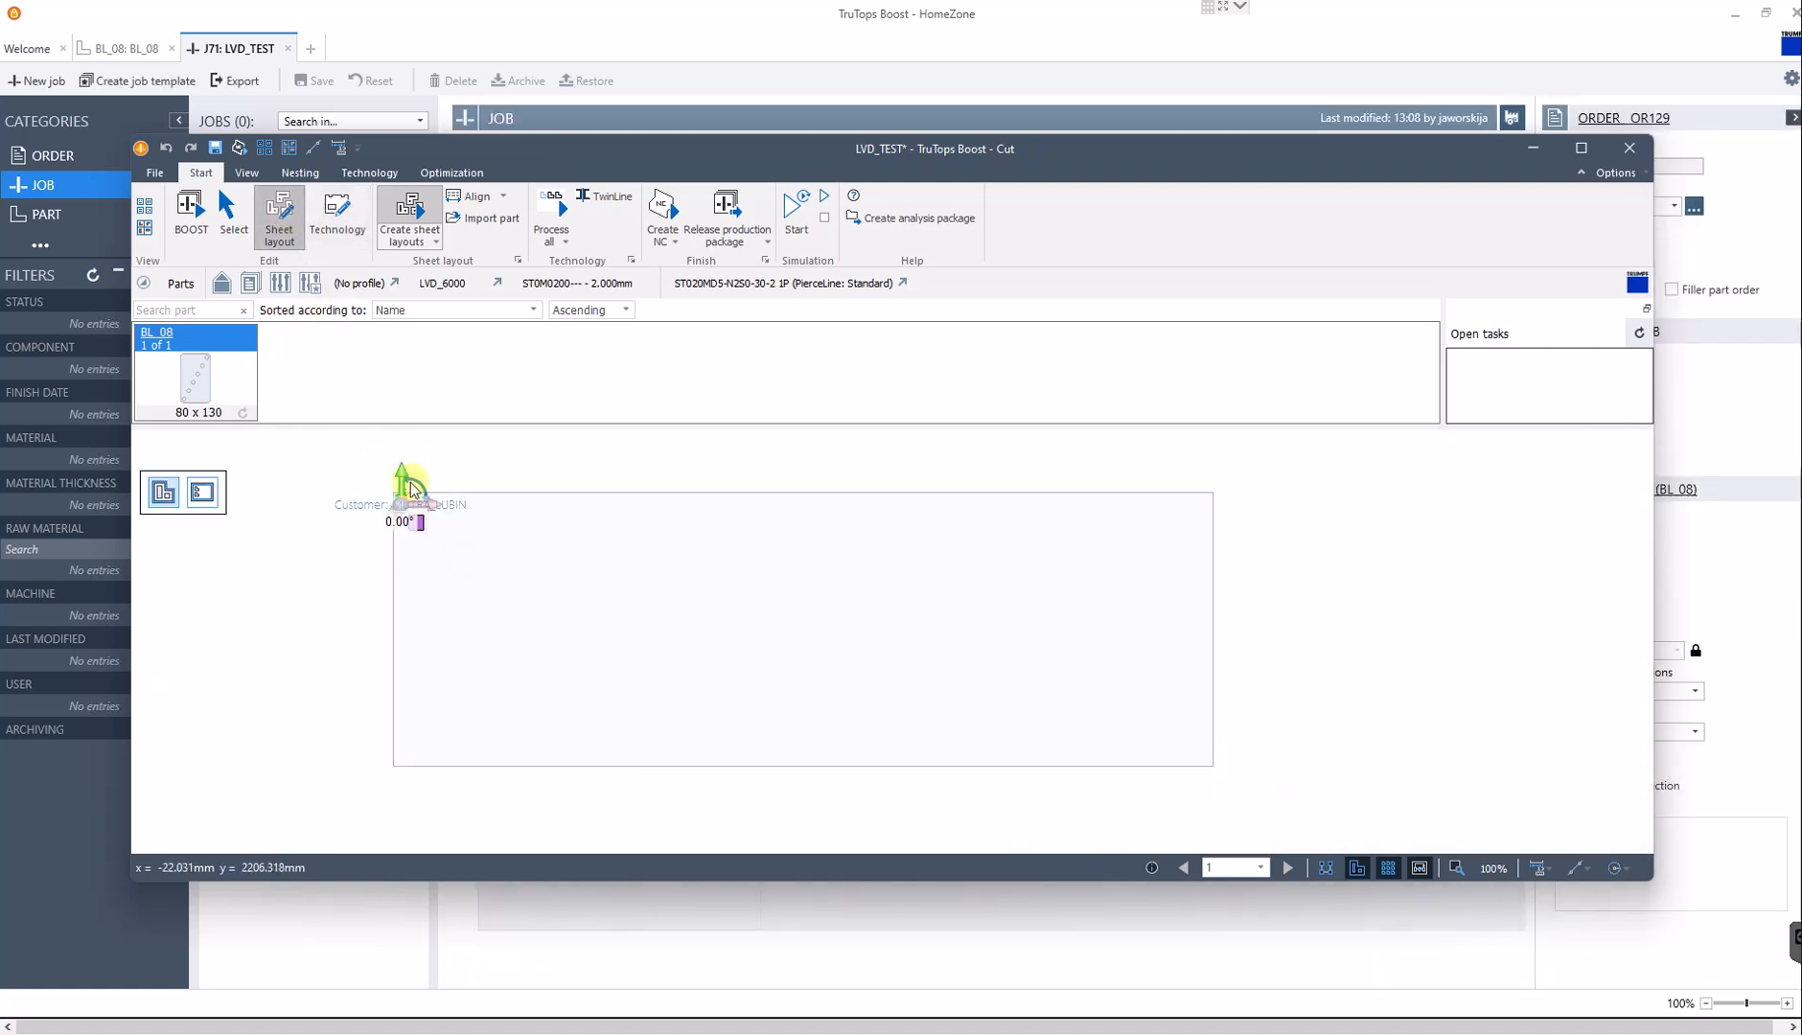
left_click_drag(423, 530, 1225, 781)
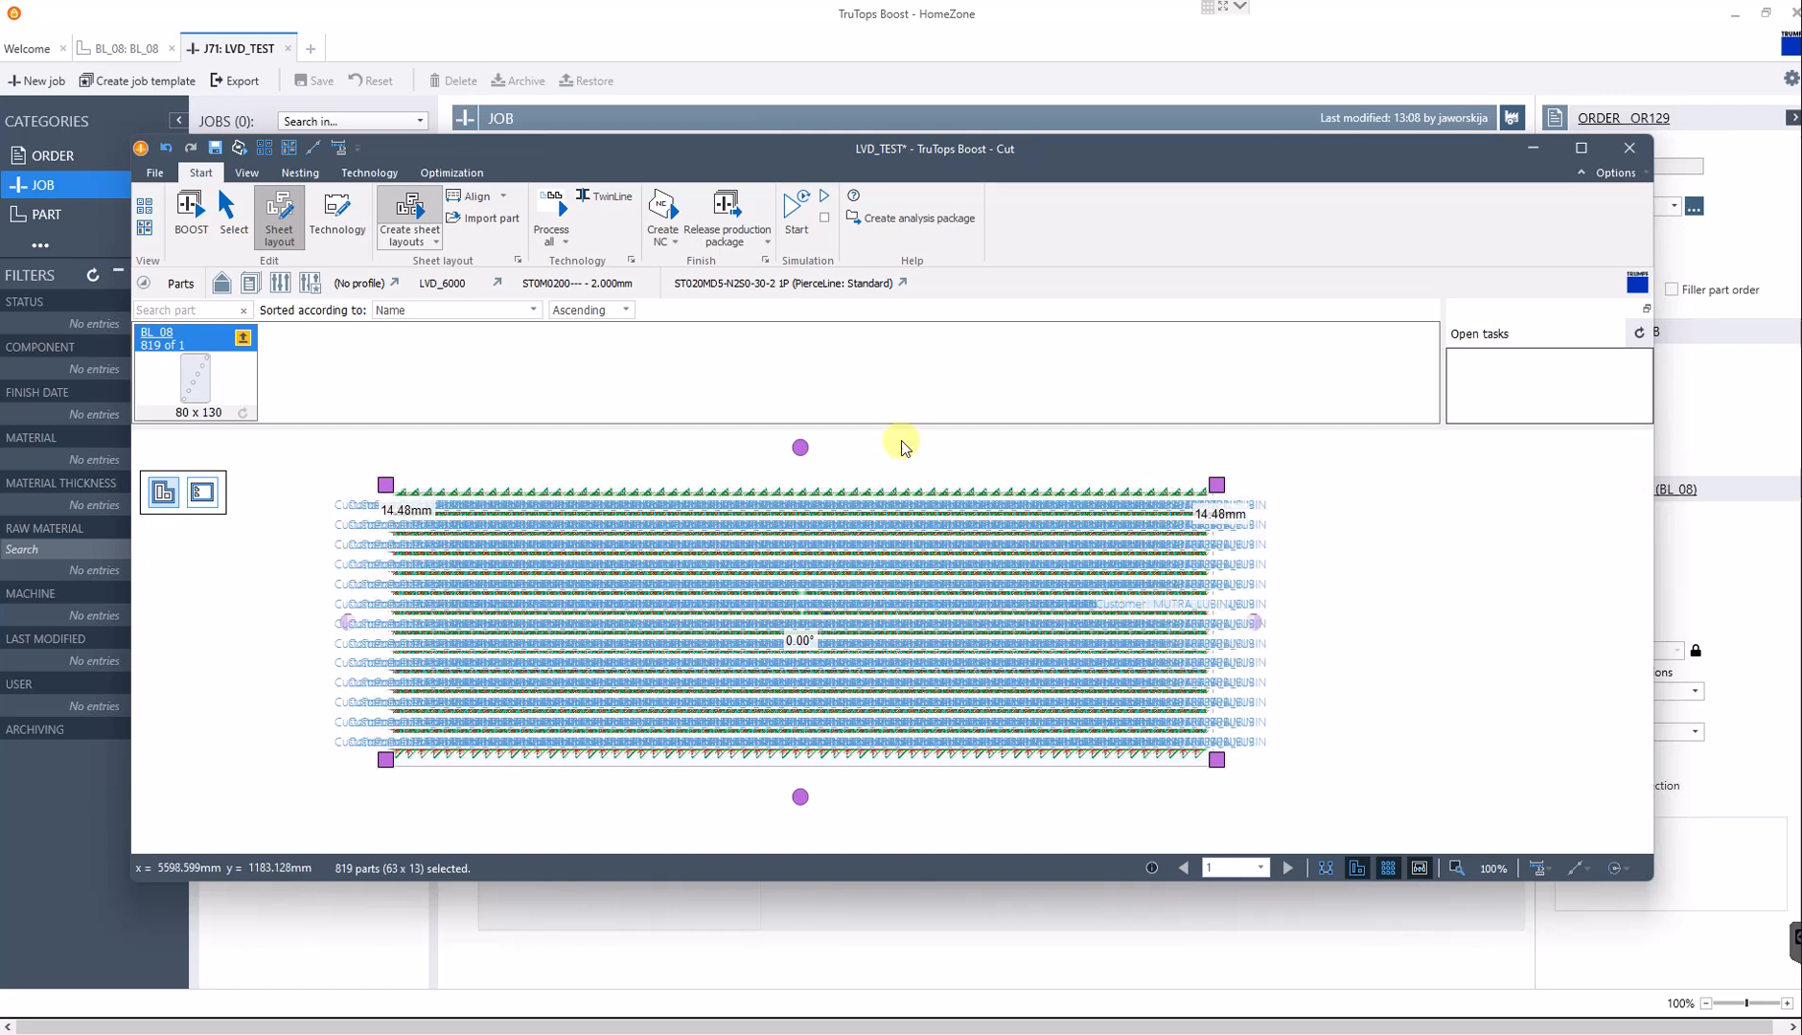
left_click(215, 150)
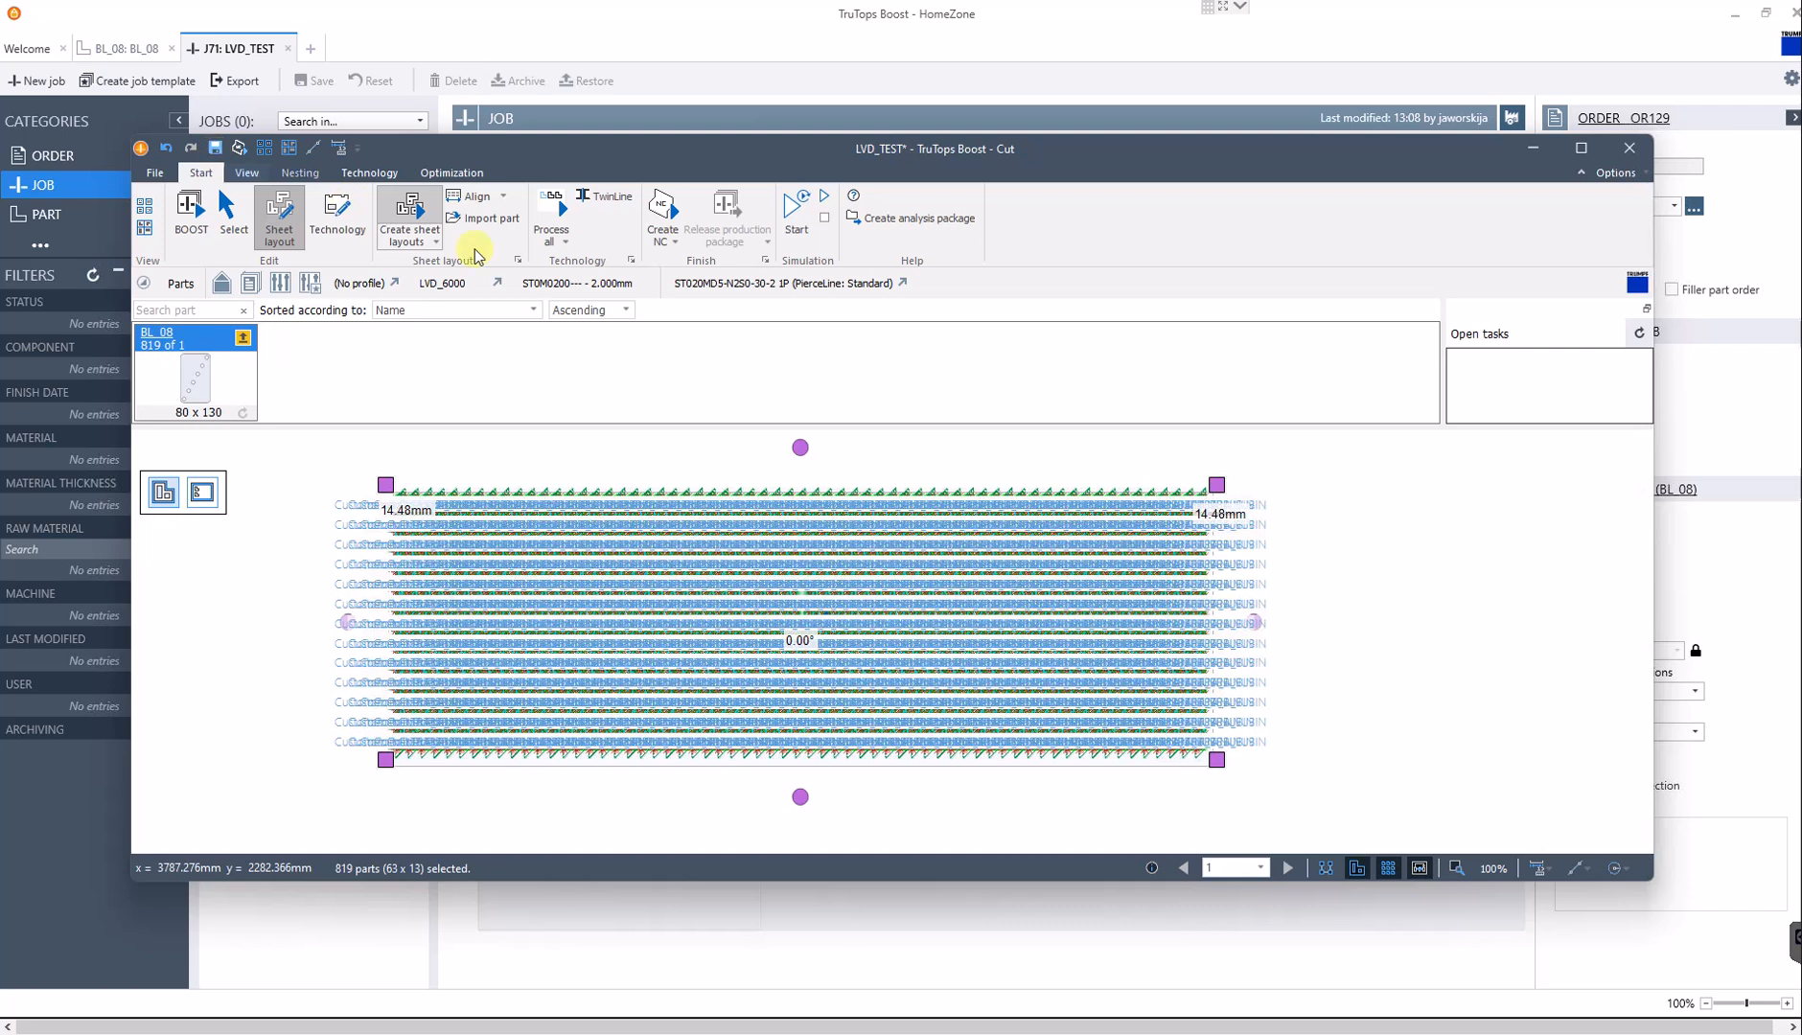
left_click(661, 212)
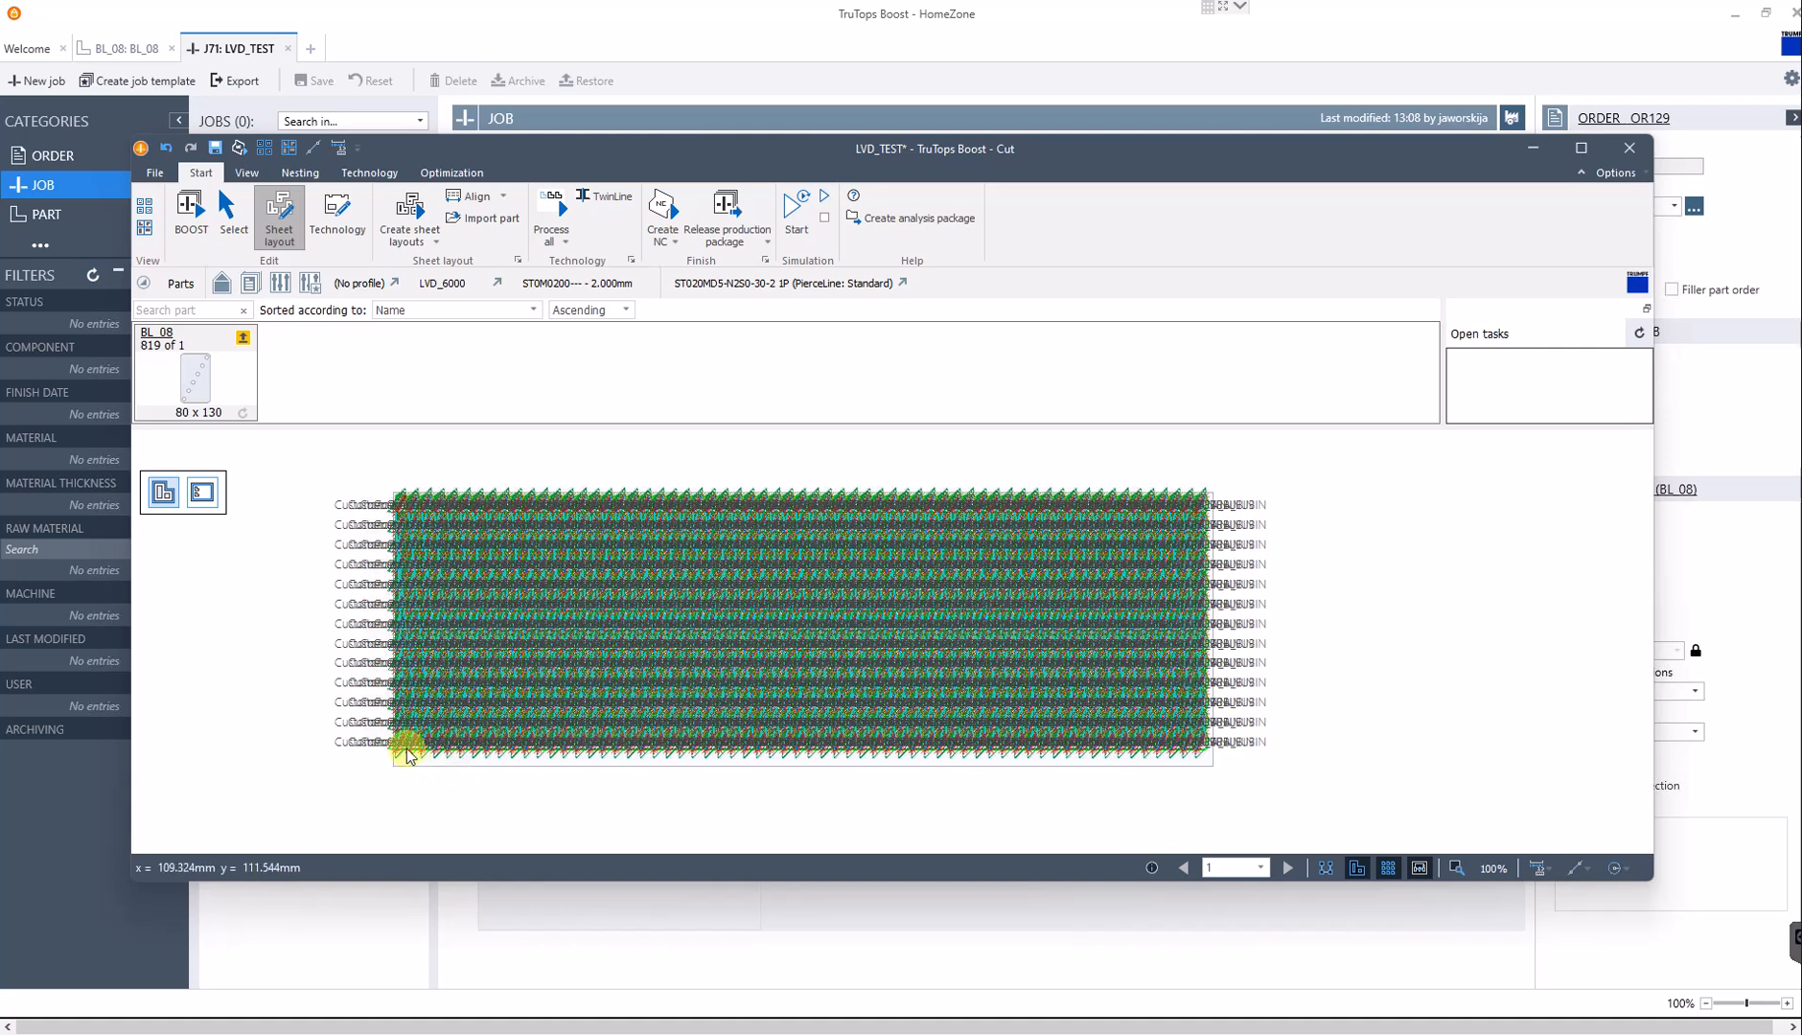
scroll(406, 755, "up", 2)
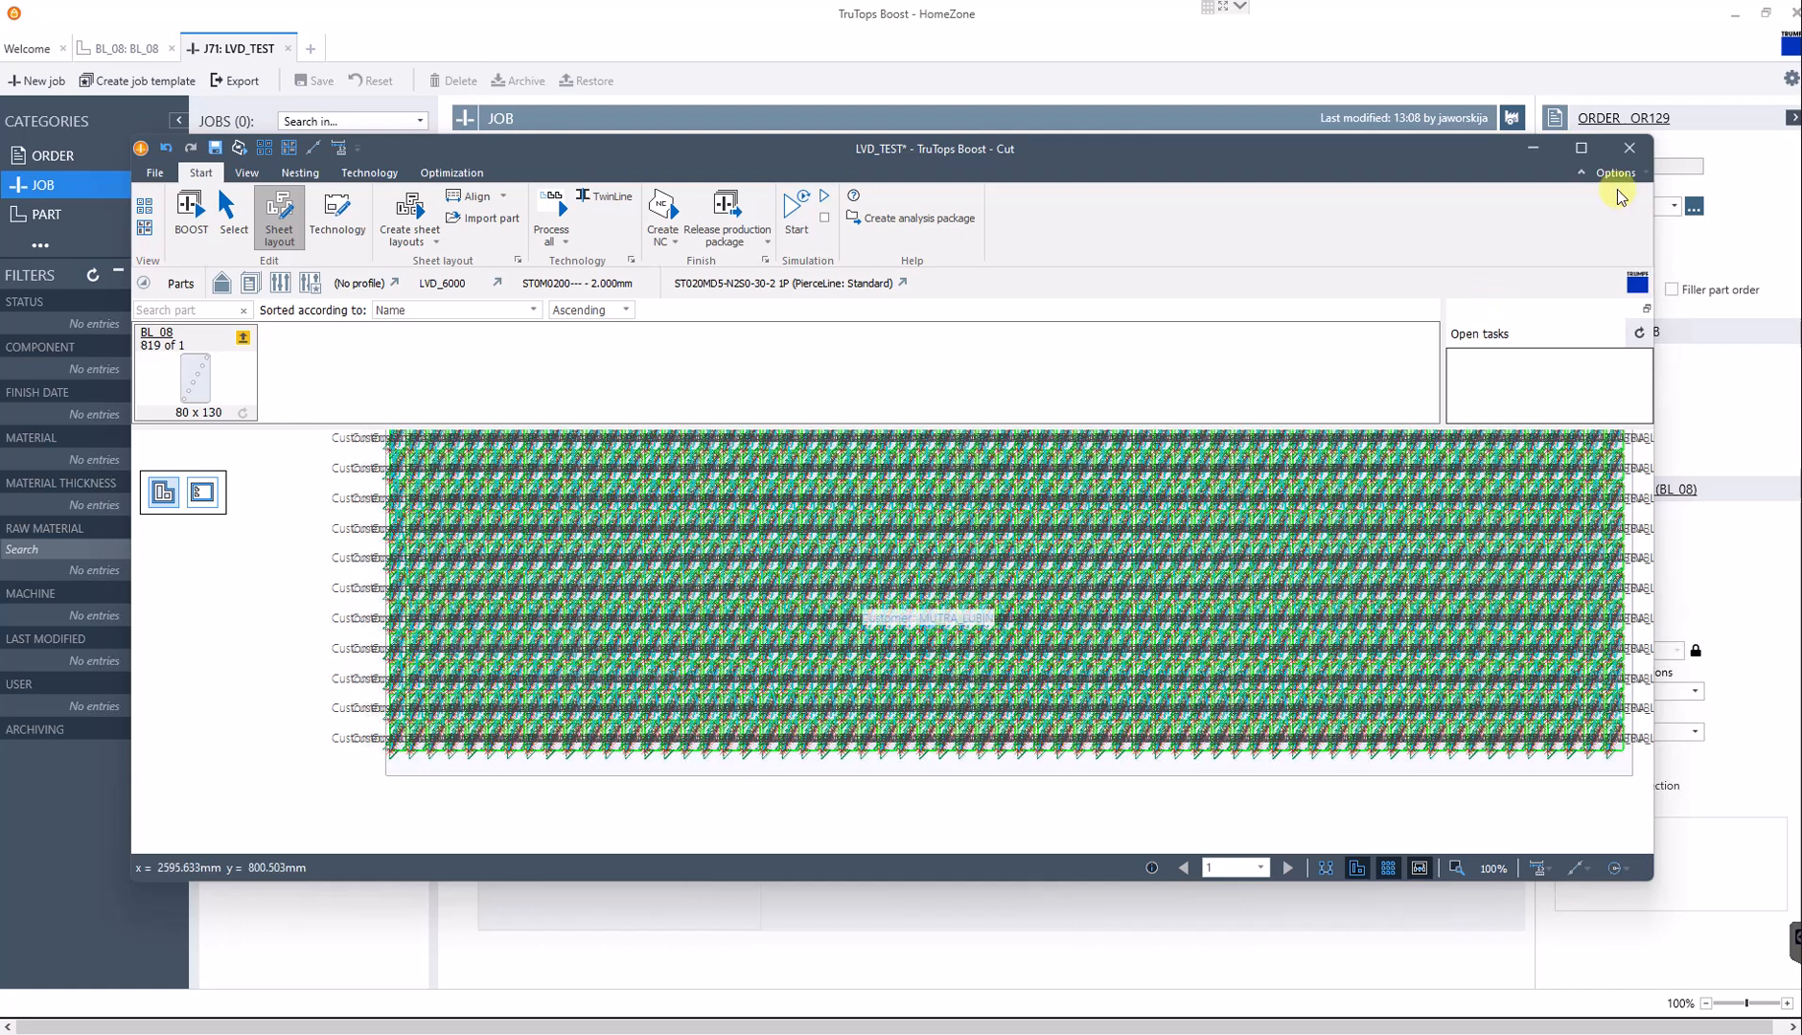
- Start lst_konverter.exe from the LST_CONVERTER_RT_Laser_PHOENIX_TL folder and move its window clear of the file list
left_click(1629, 150)
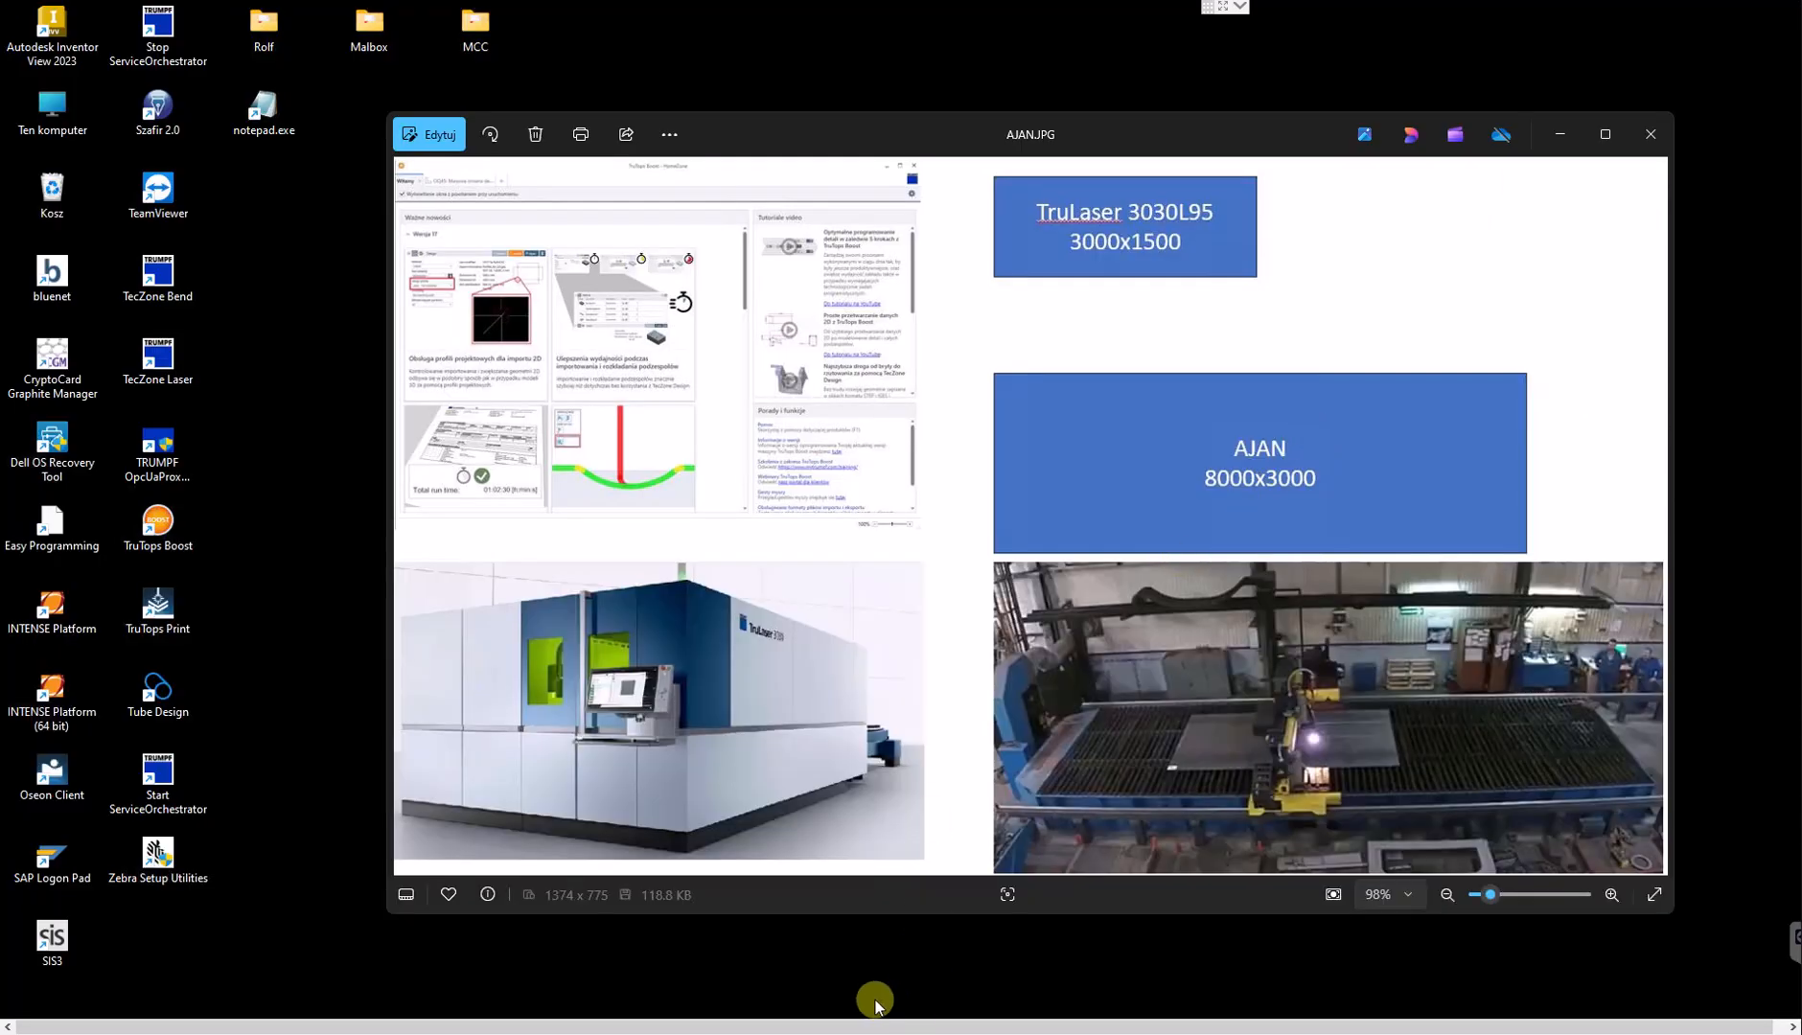
mouse_move(868, 1018)
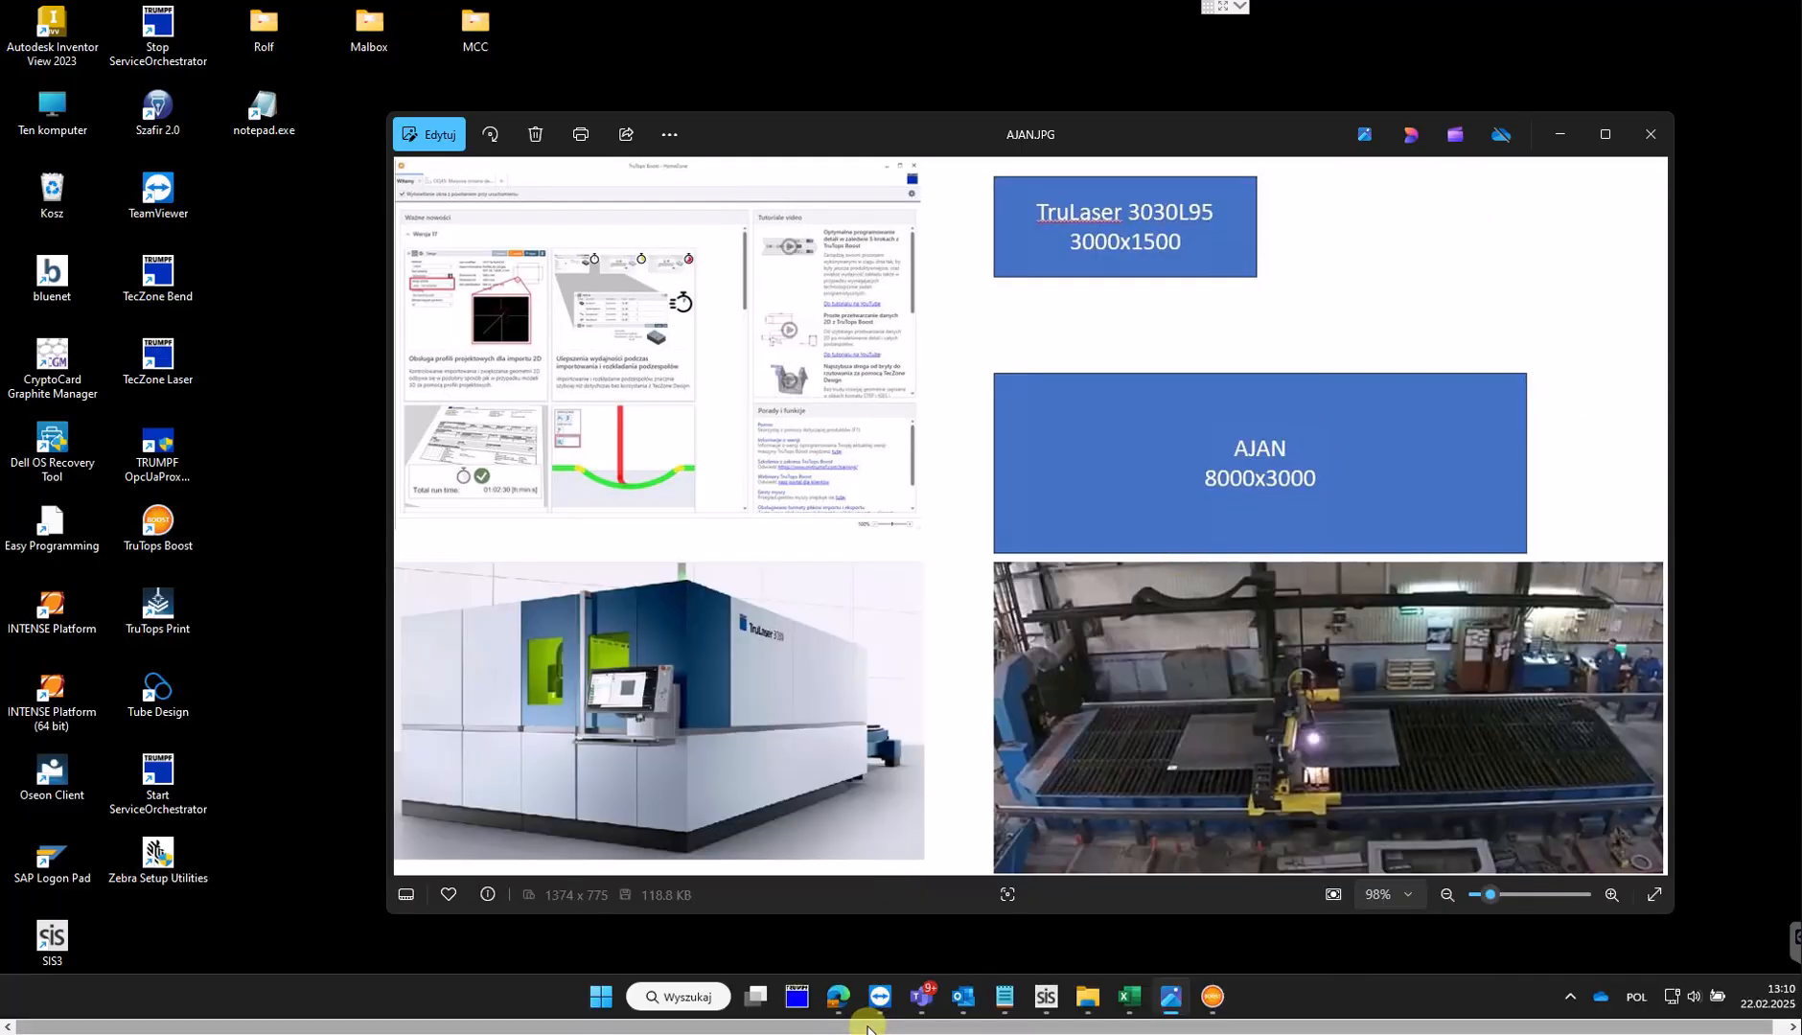
left_click(1097, 1004)
double_click(549, 667)
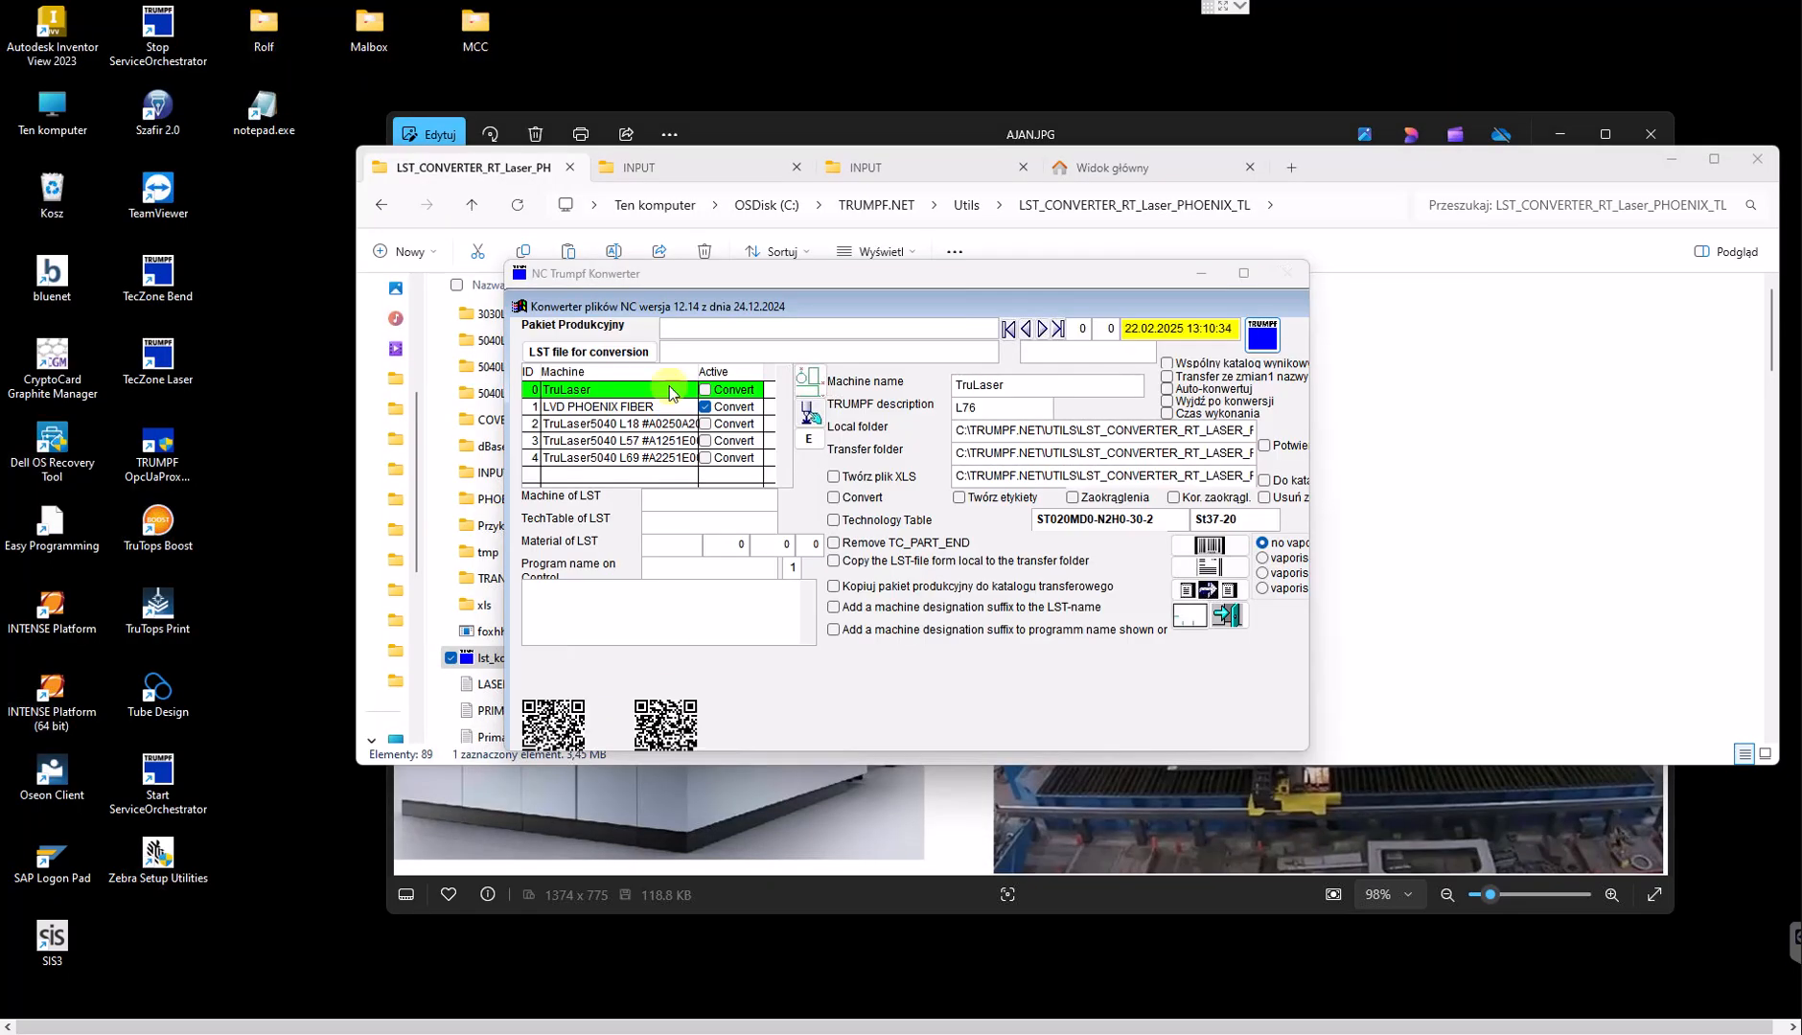
left_click_drag(794, 274, 1196, 246)
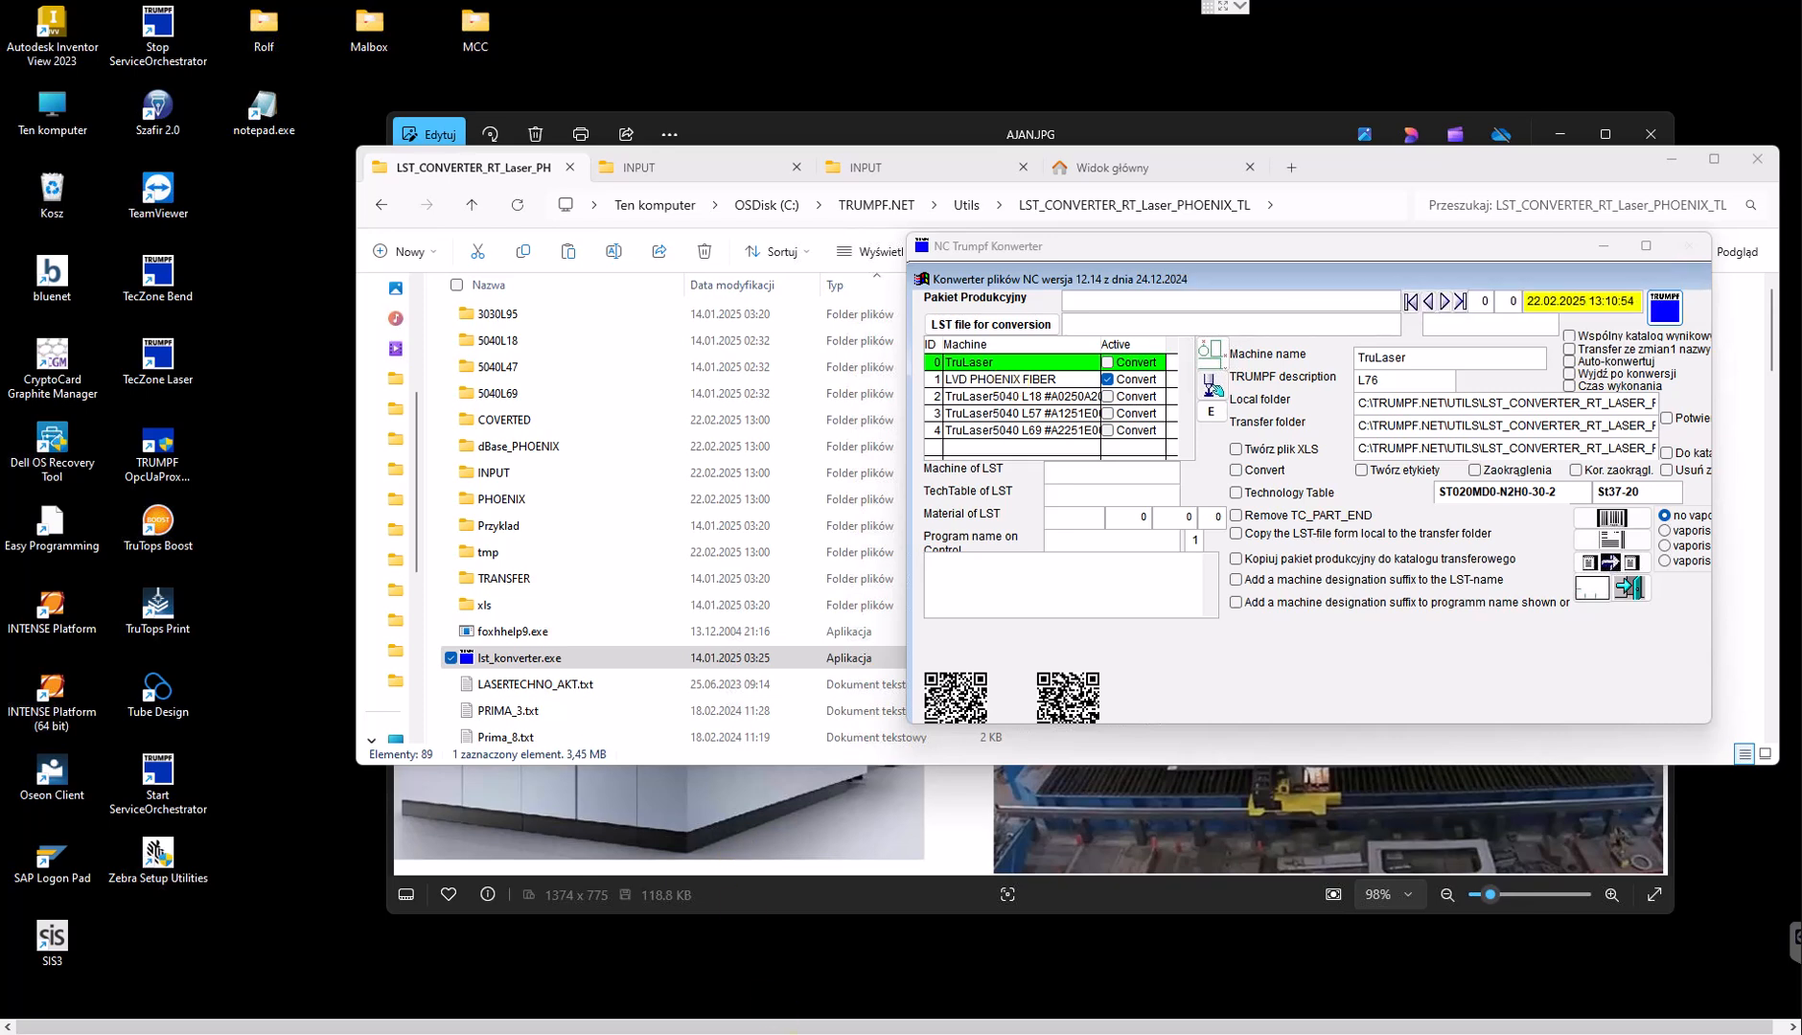
- Switch back to TruTops Boost - Cut and close the LVD_TEST cutting program, saving the latest changes
mouse_move(1191, 1001)
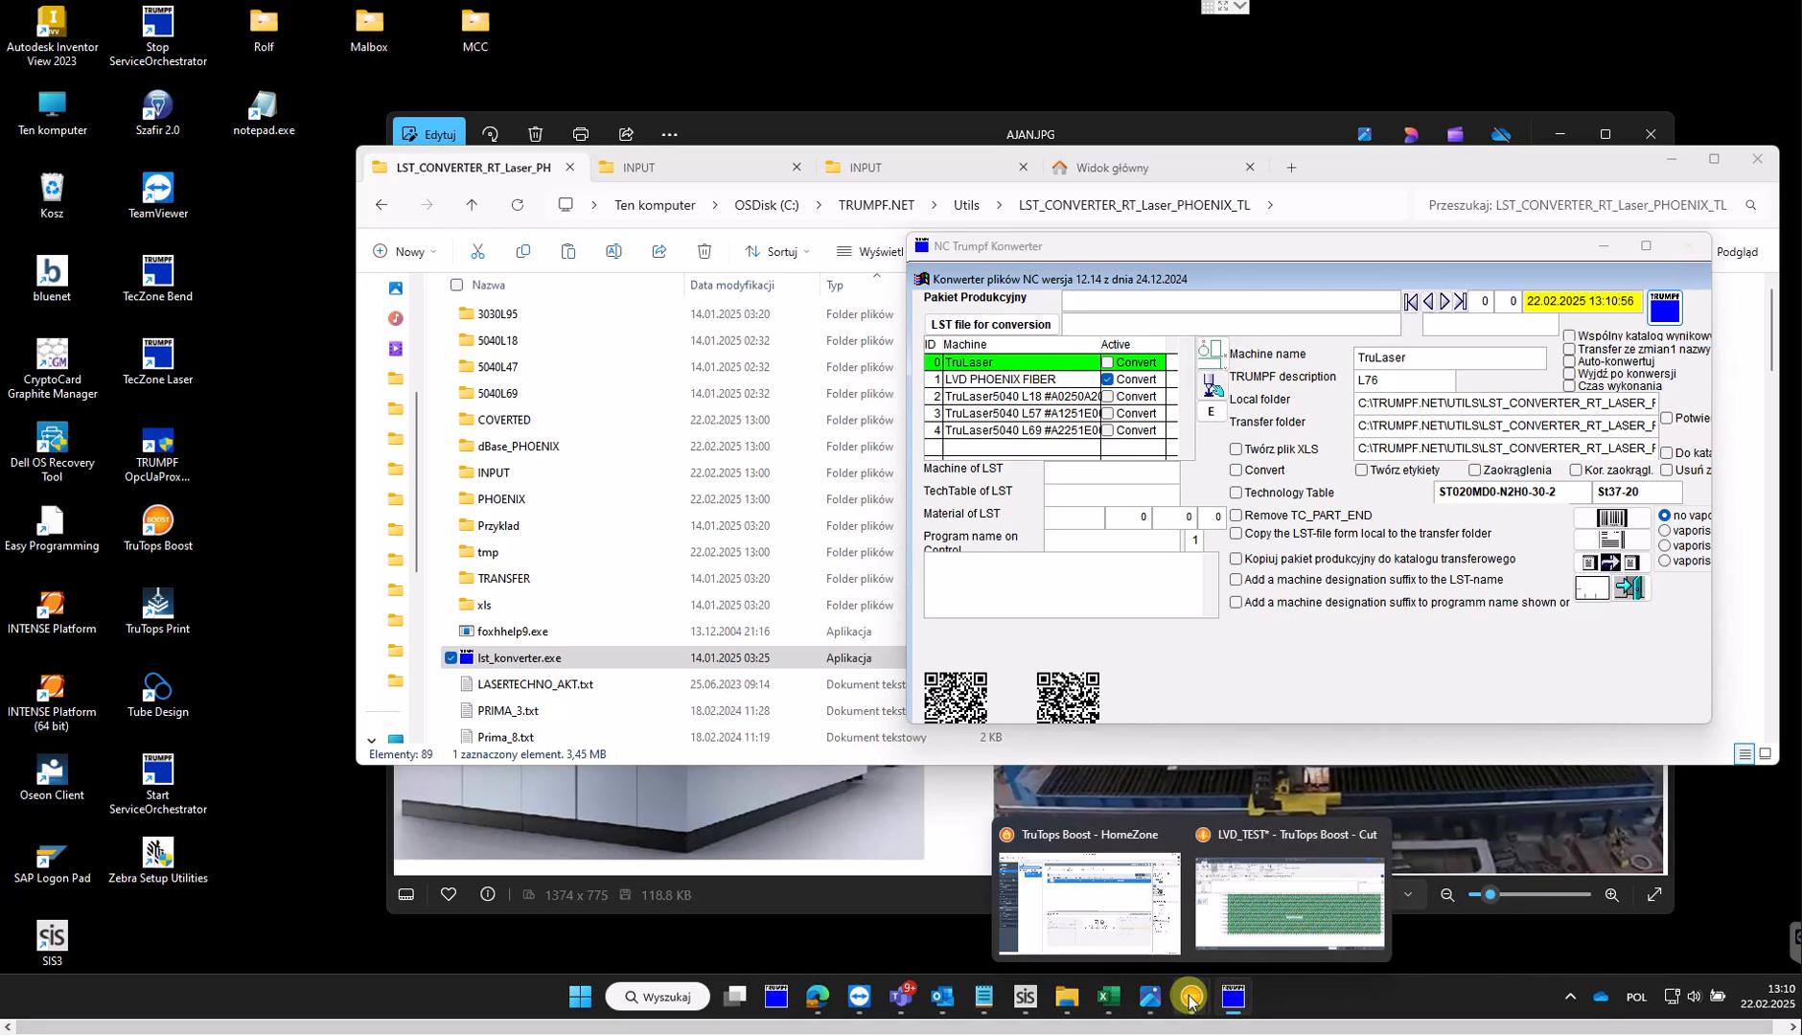
left_click(1253, 920)
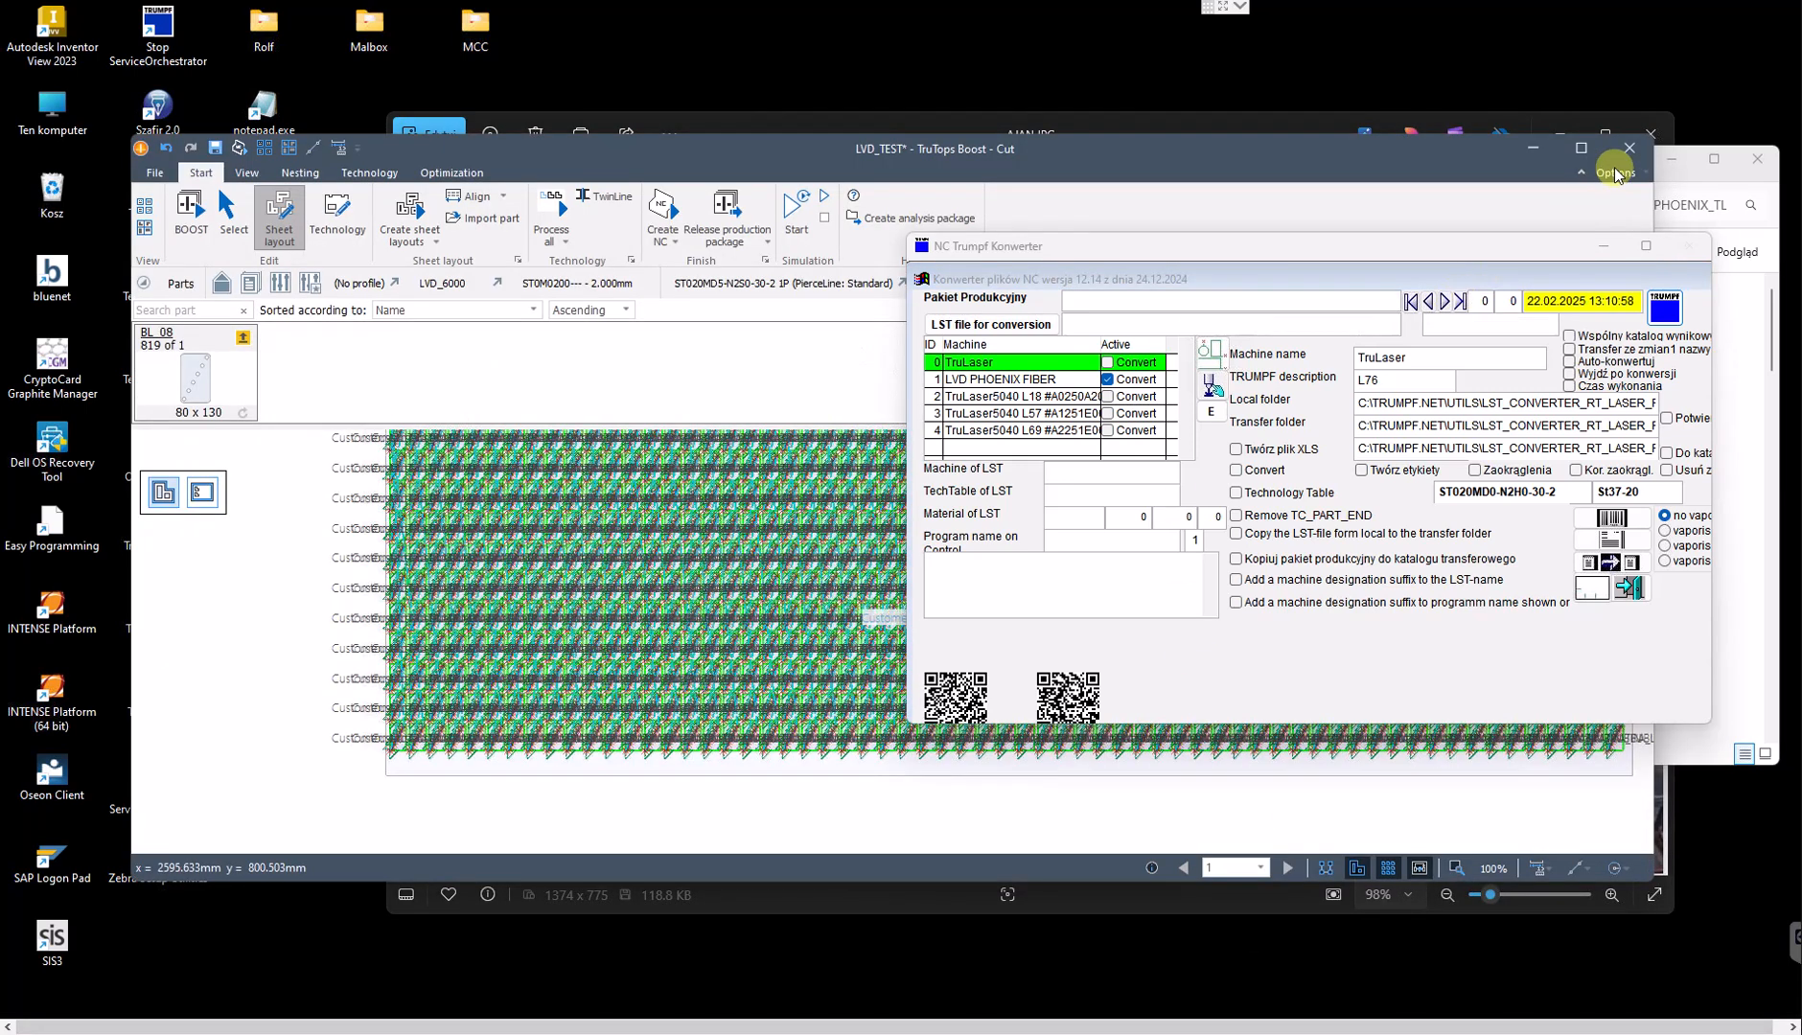
left_click(1631, 151)
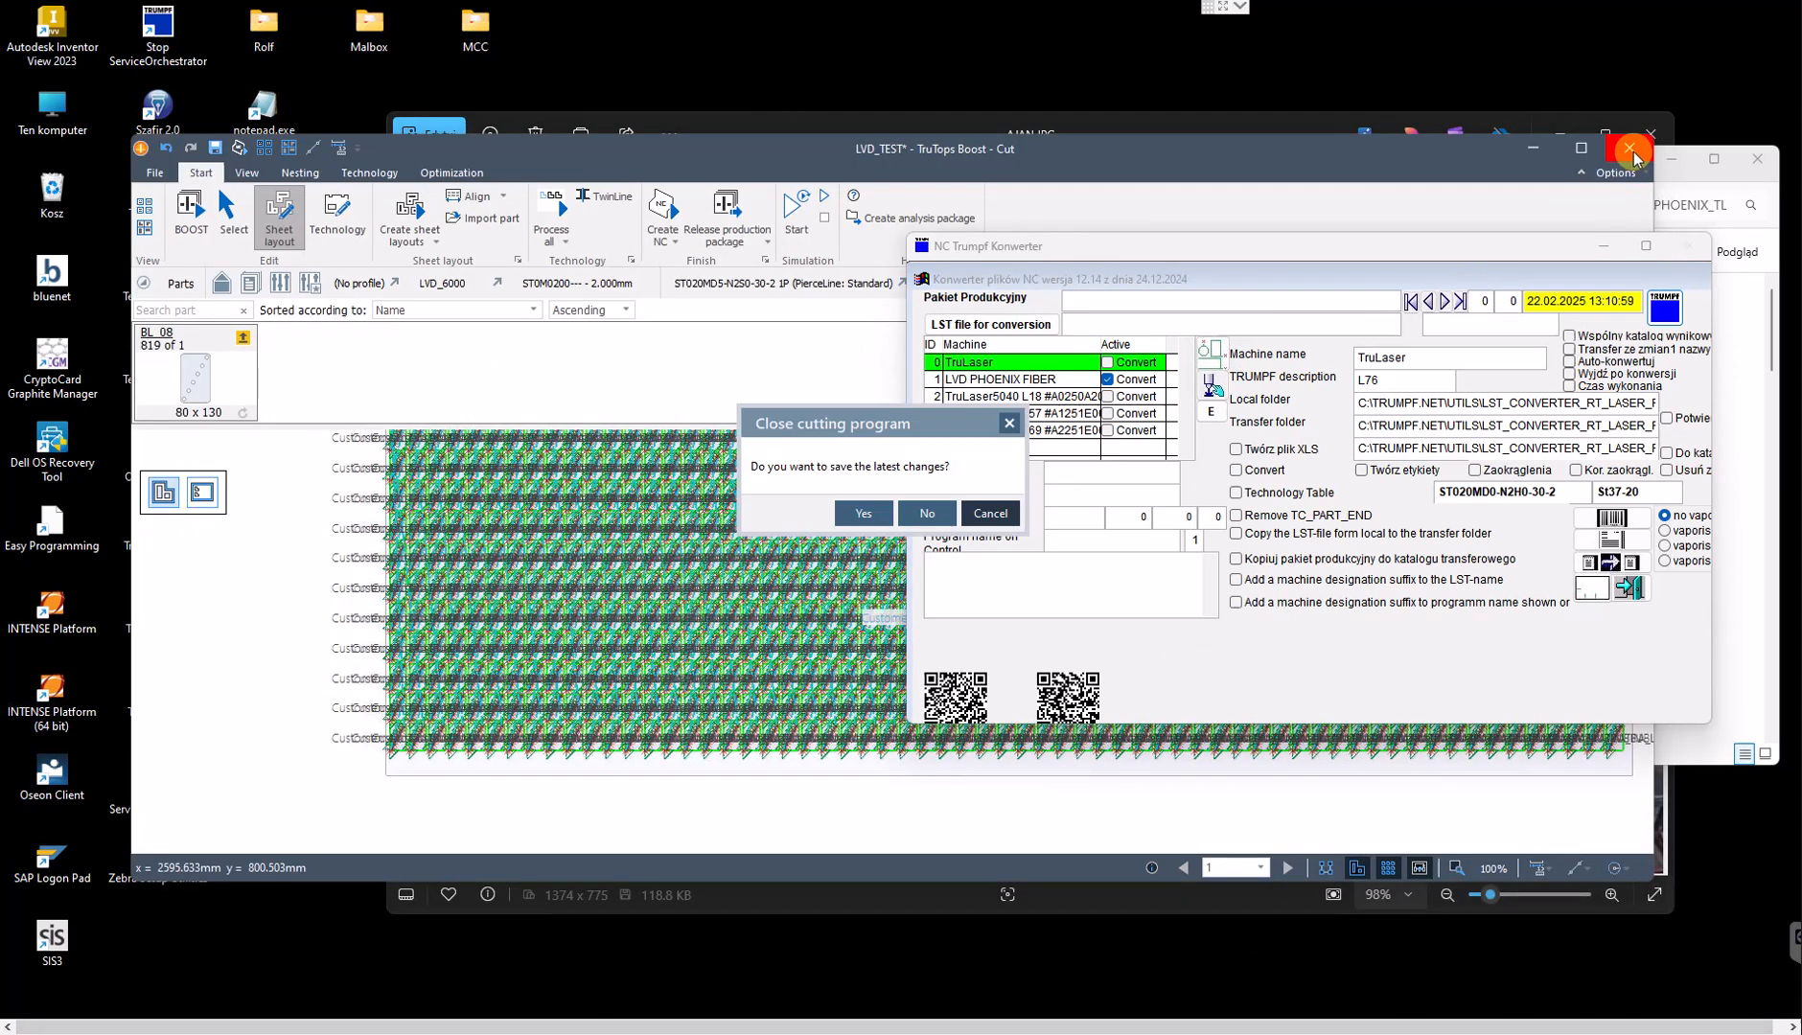
left_click(859, 515)
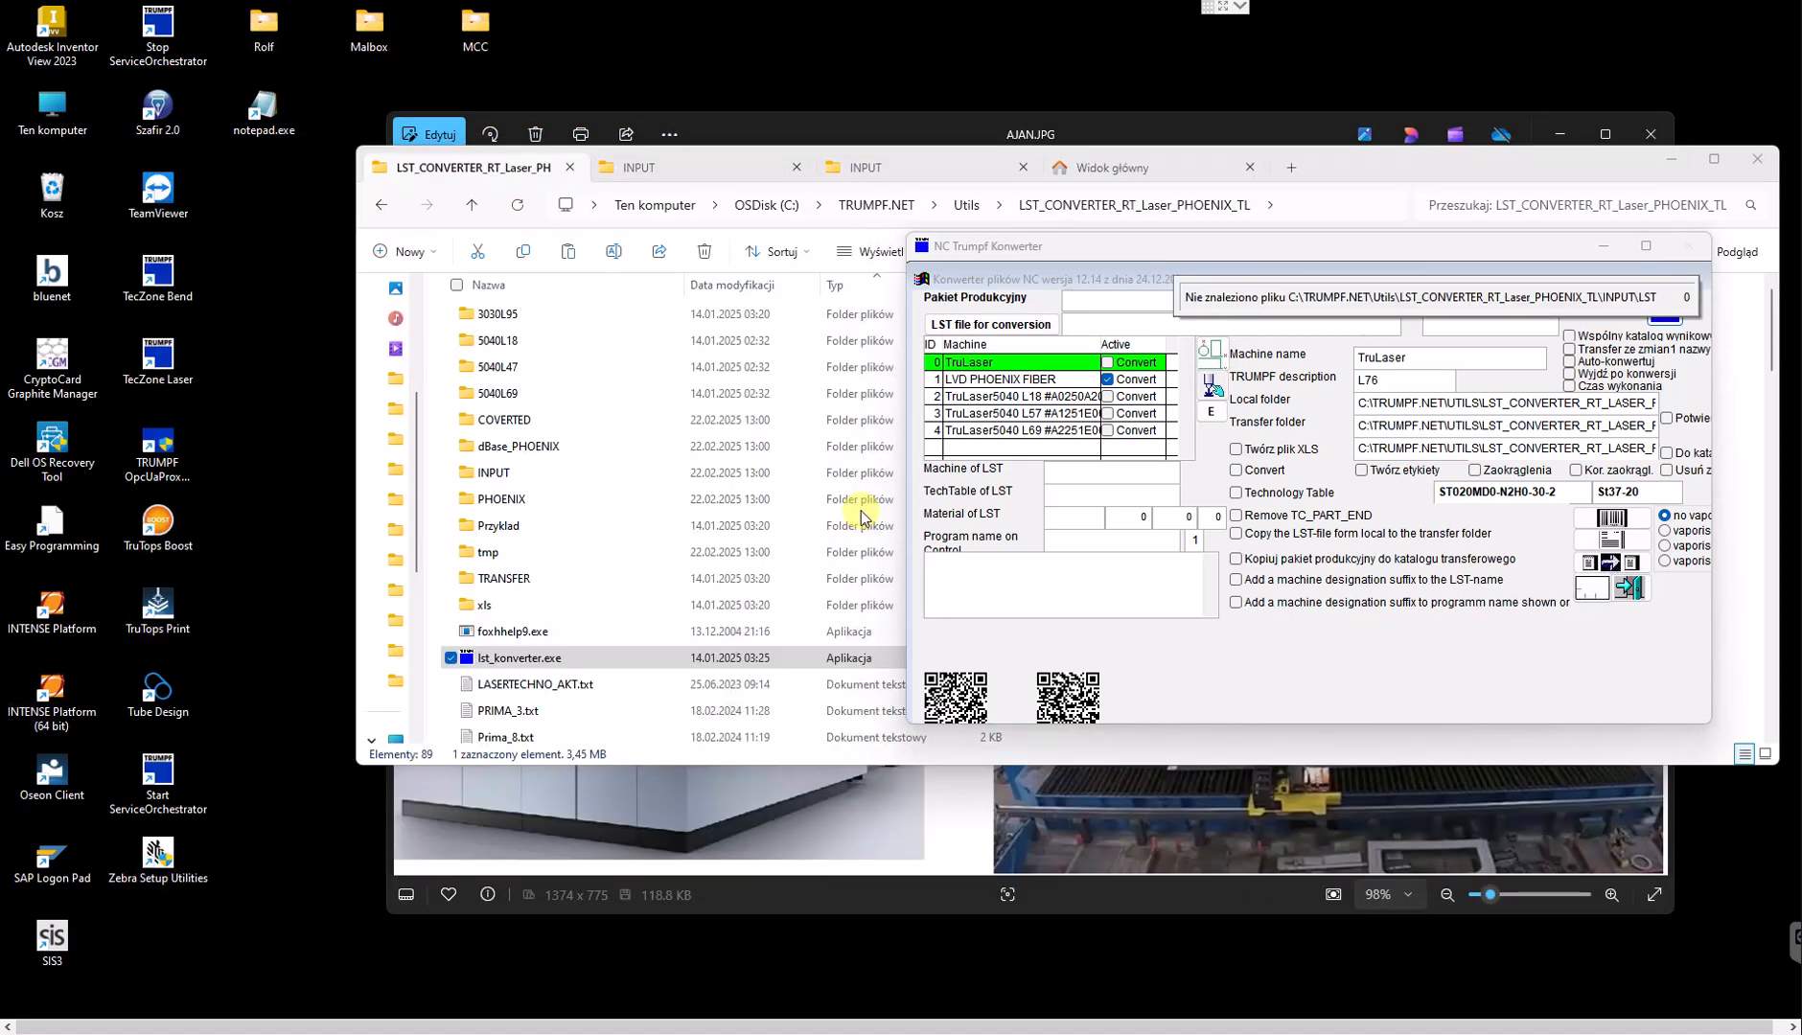
- Switch to TruTops Boost HomeZone, move the converter out of the way and release the LVD_TEST sheet program
left_click(1192, 1002)
left_click(1192, 1001)
left_click(1192, 1001)
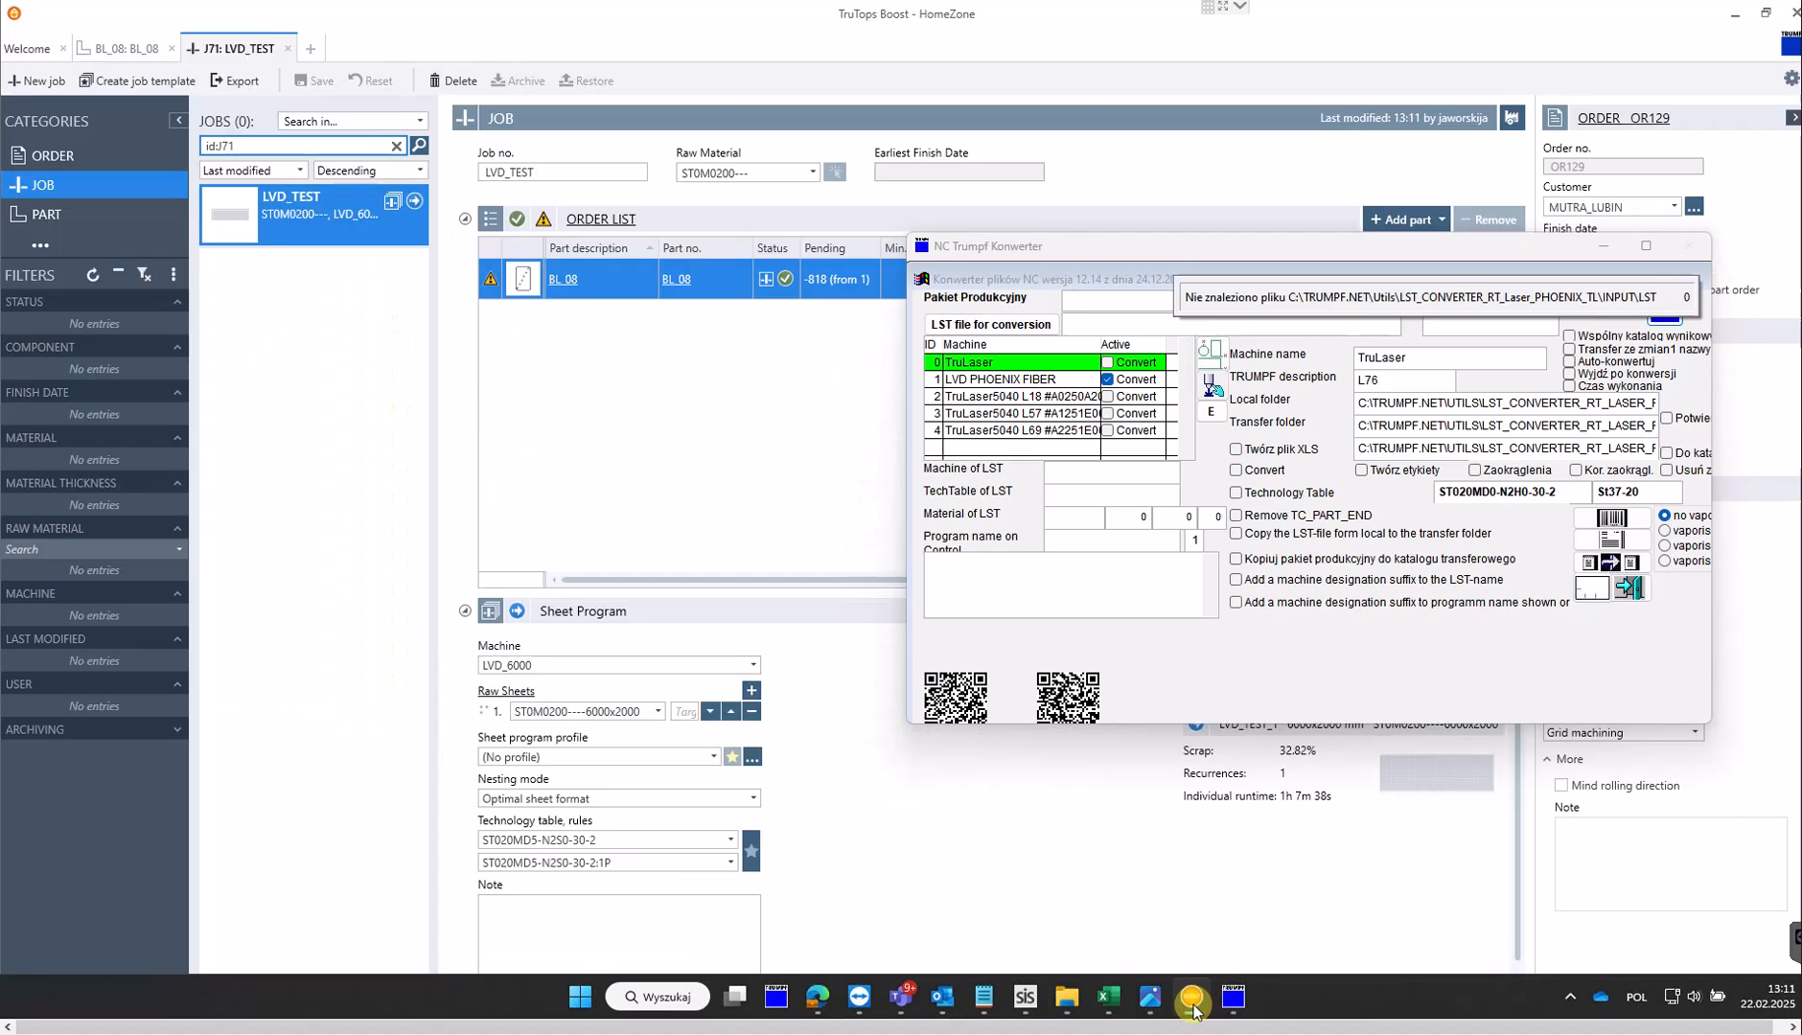
left_click(1596, 248)
left_click(1421, 611)
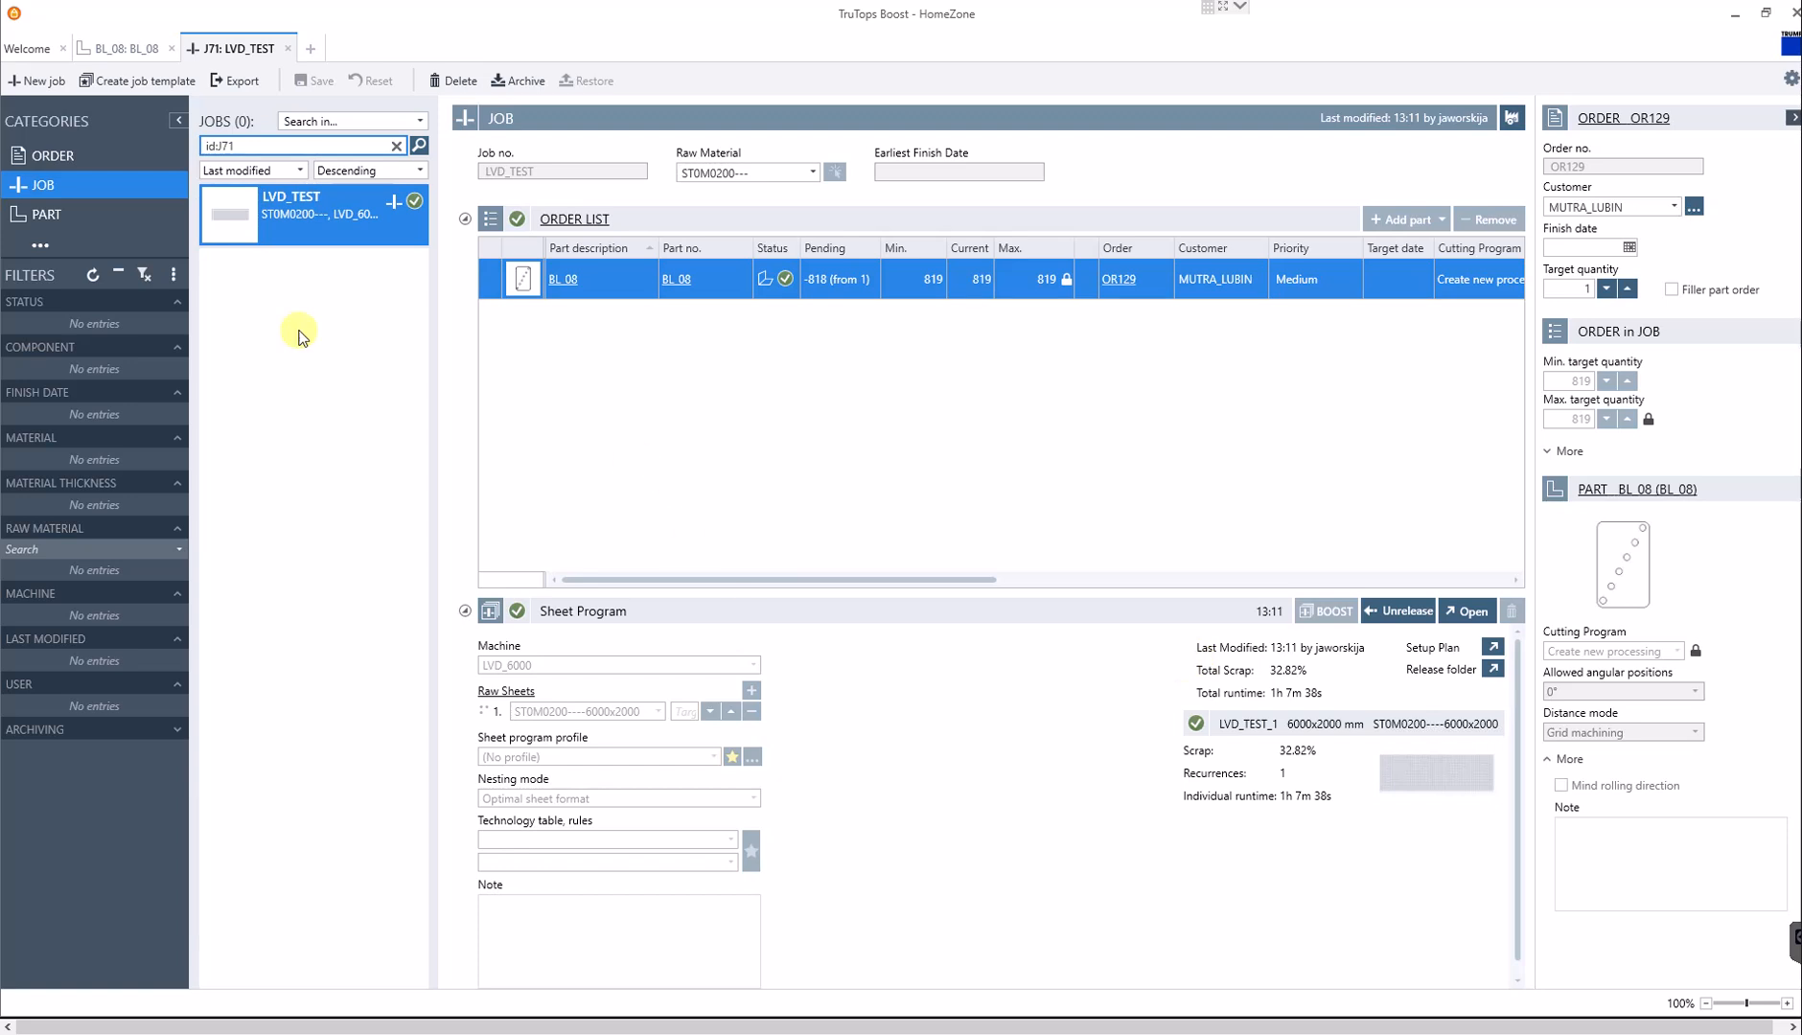
- Open the LVD_TEST sheet program's release folder and open LVD_TEST.LST in the text editor
left_click(1493, 671)
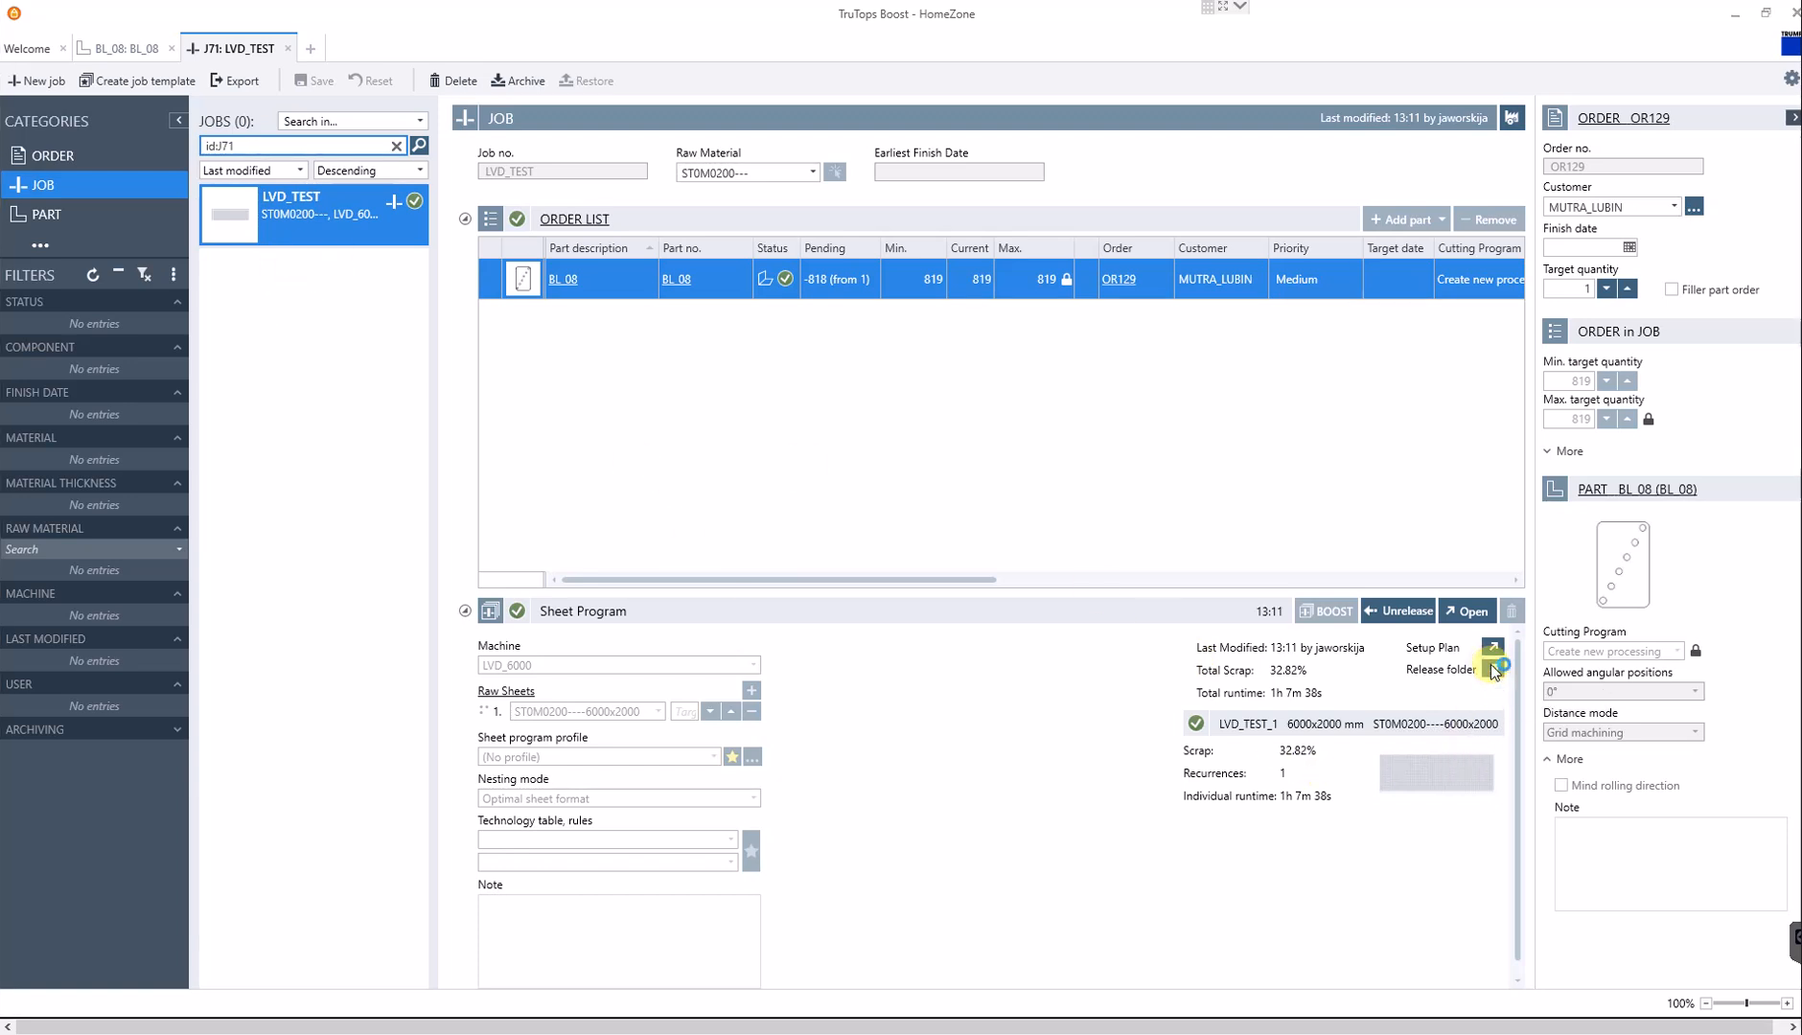
left_click(216, 252)
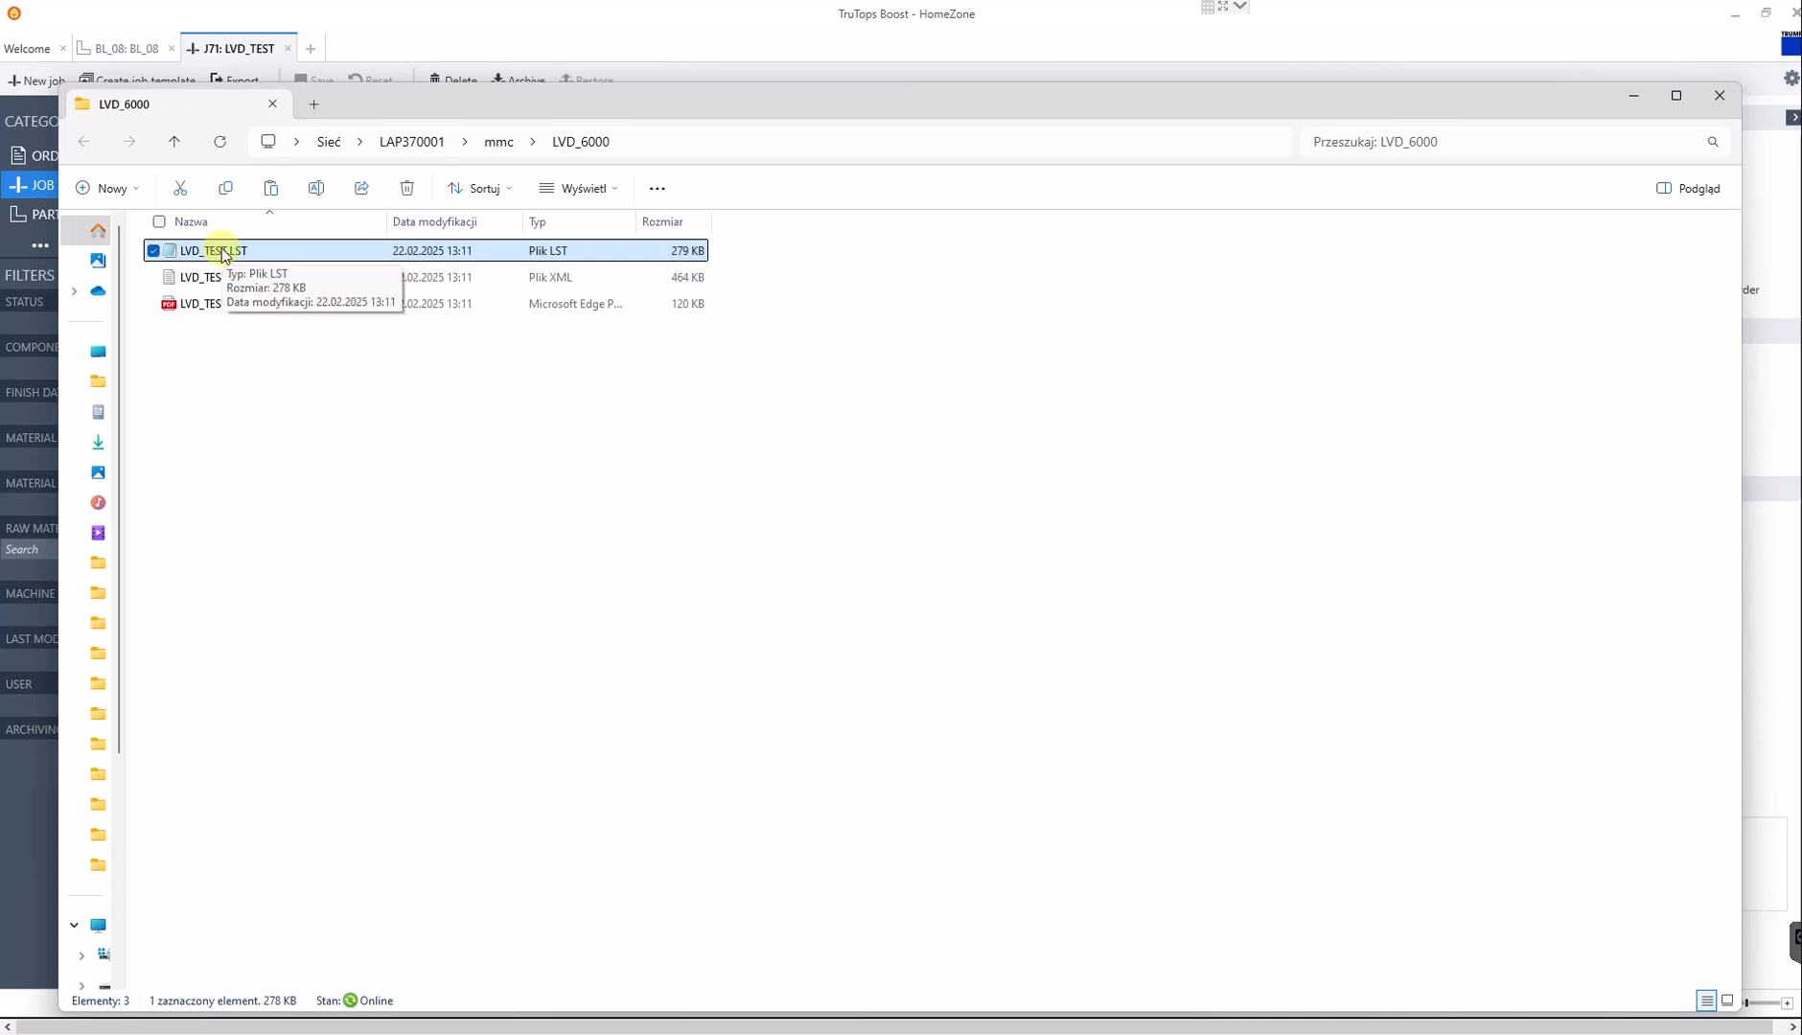
double_click(221, 252)
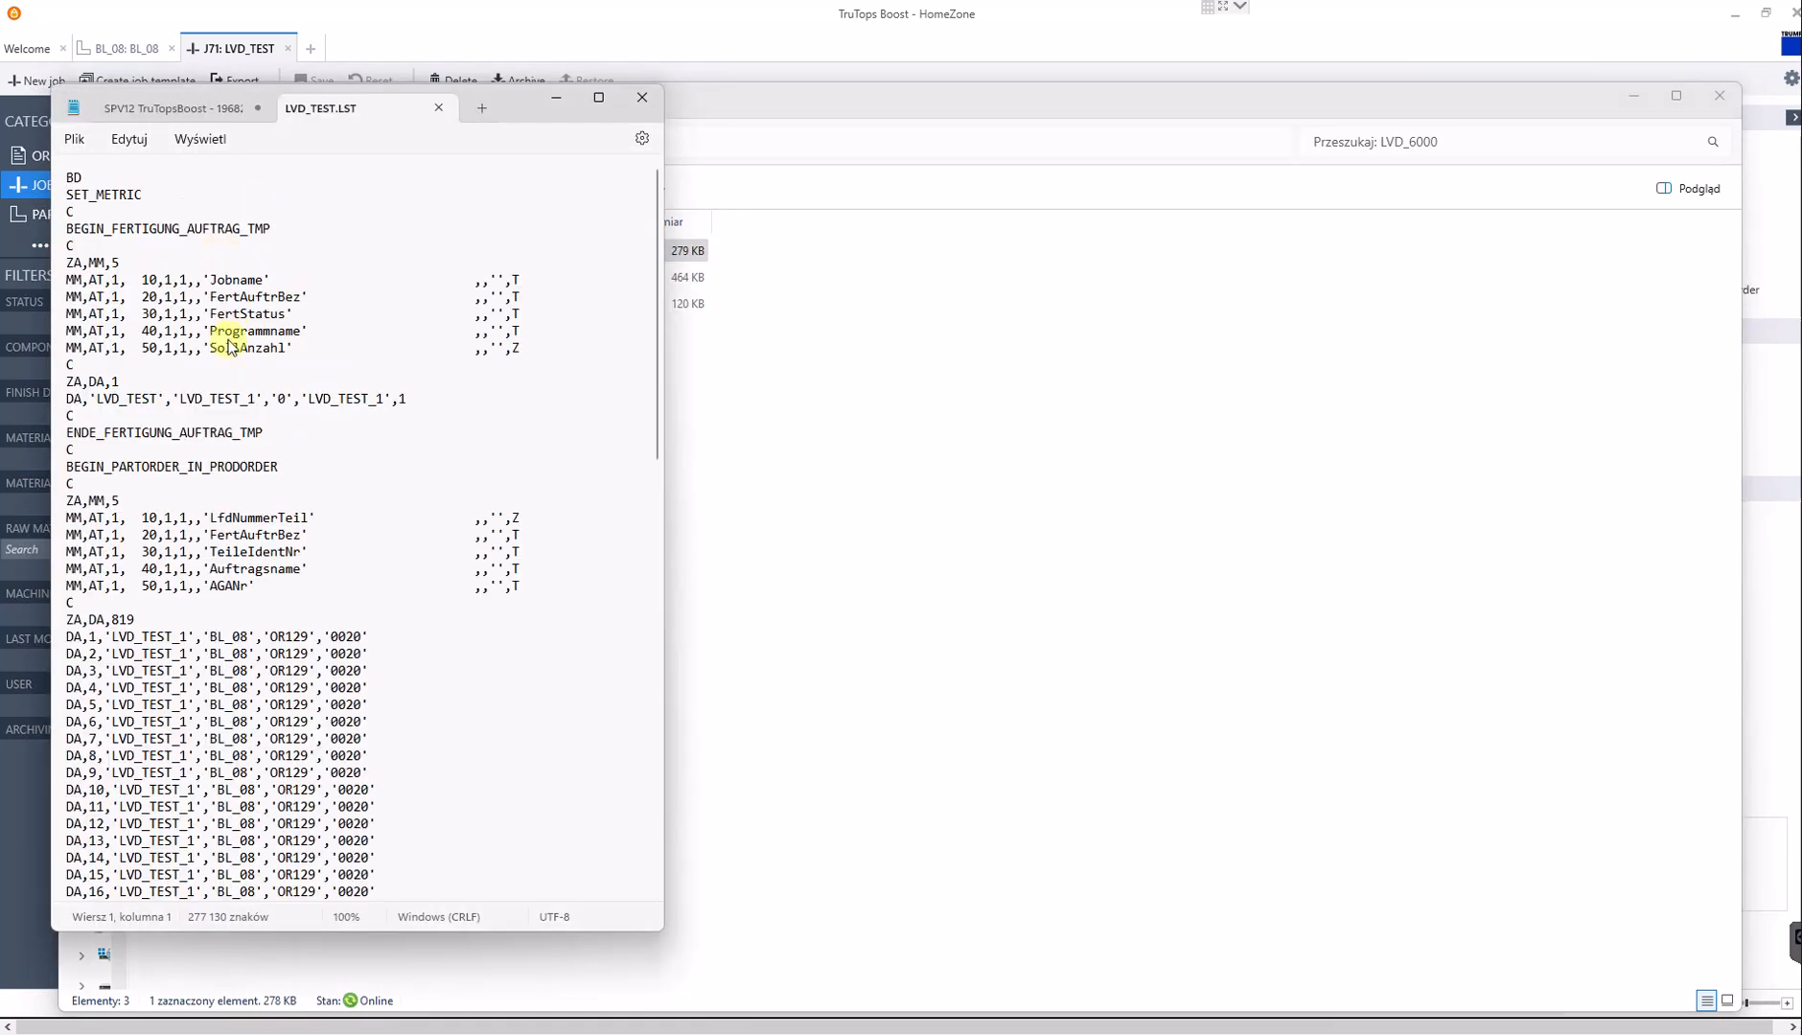
- Look through LVD_TEST.LST for the sheet dimensions in the BEGIN_SHEET_TECH section, then minimize the text editor
scroll(215, 585, "down", 20)
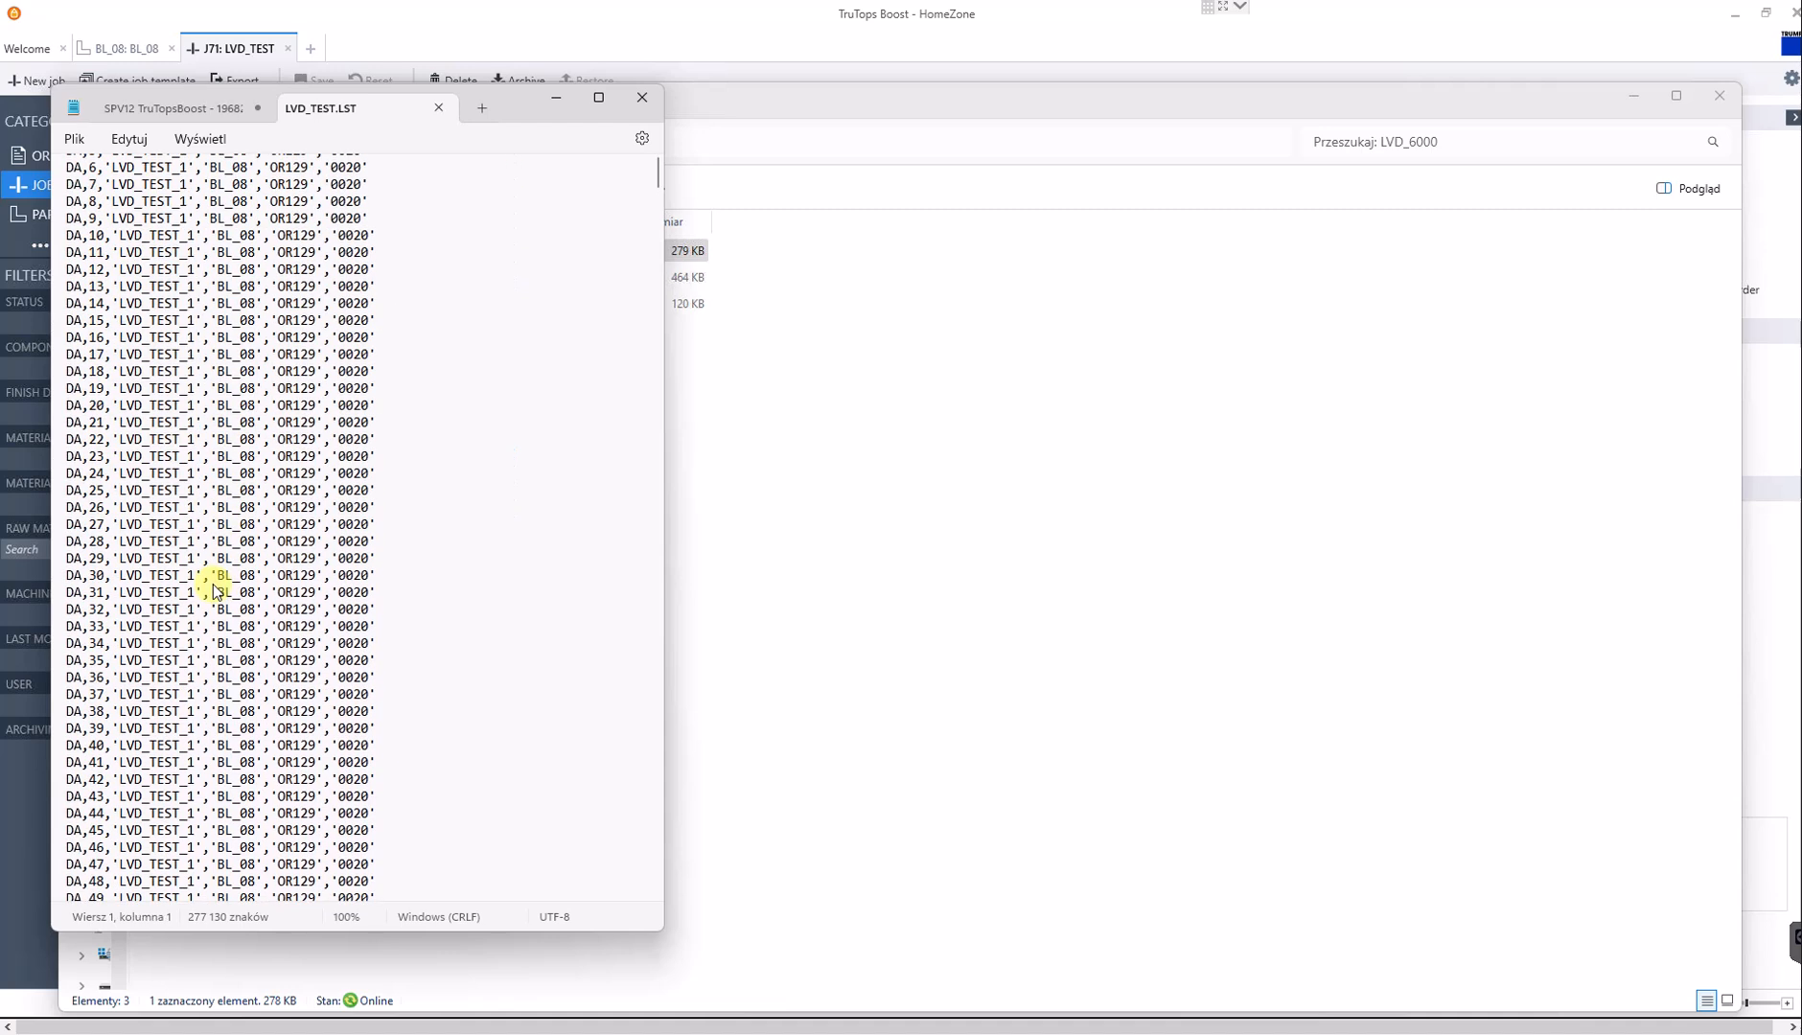
key("Page_Down")
key("Page_Down")
key("Page_Down")
key("Page_Down")
key("Page_Down")
key("Page_Down")
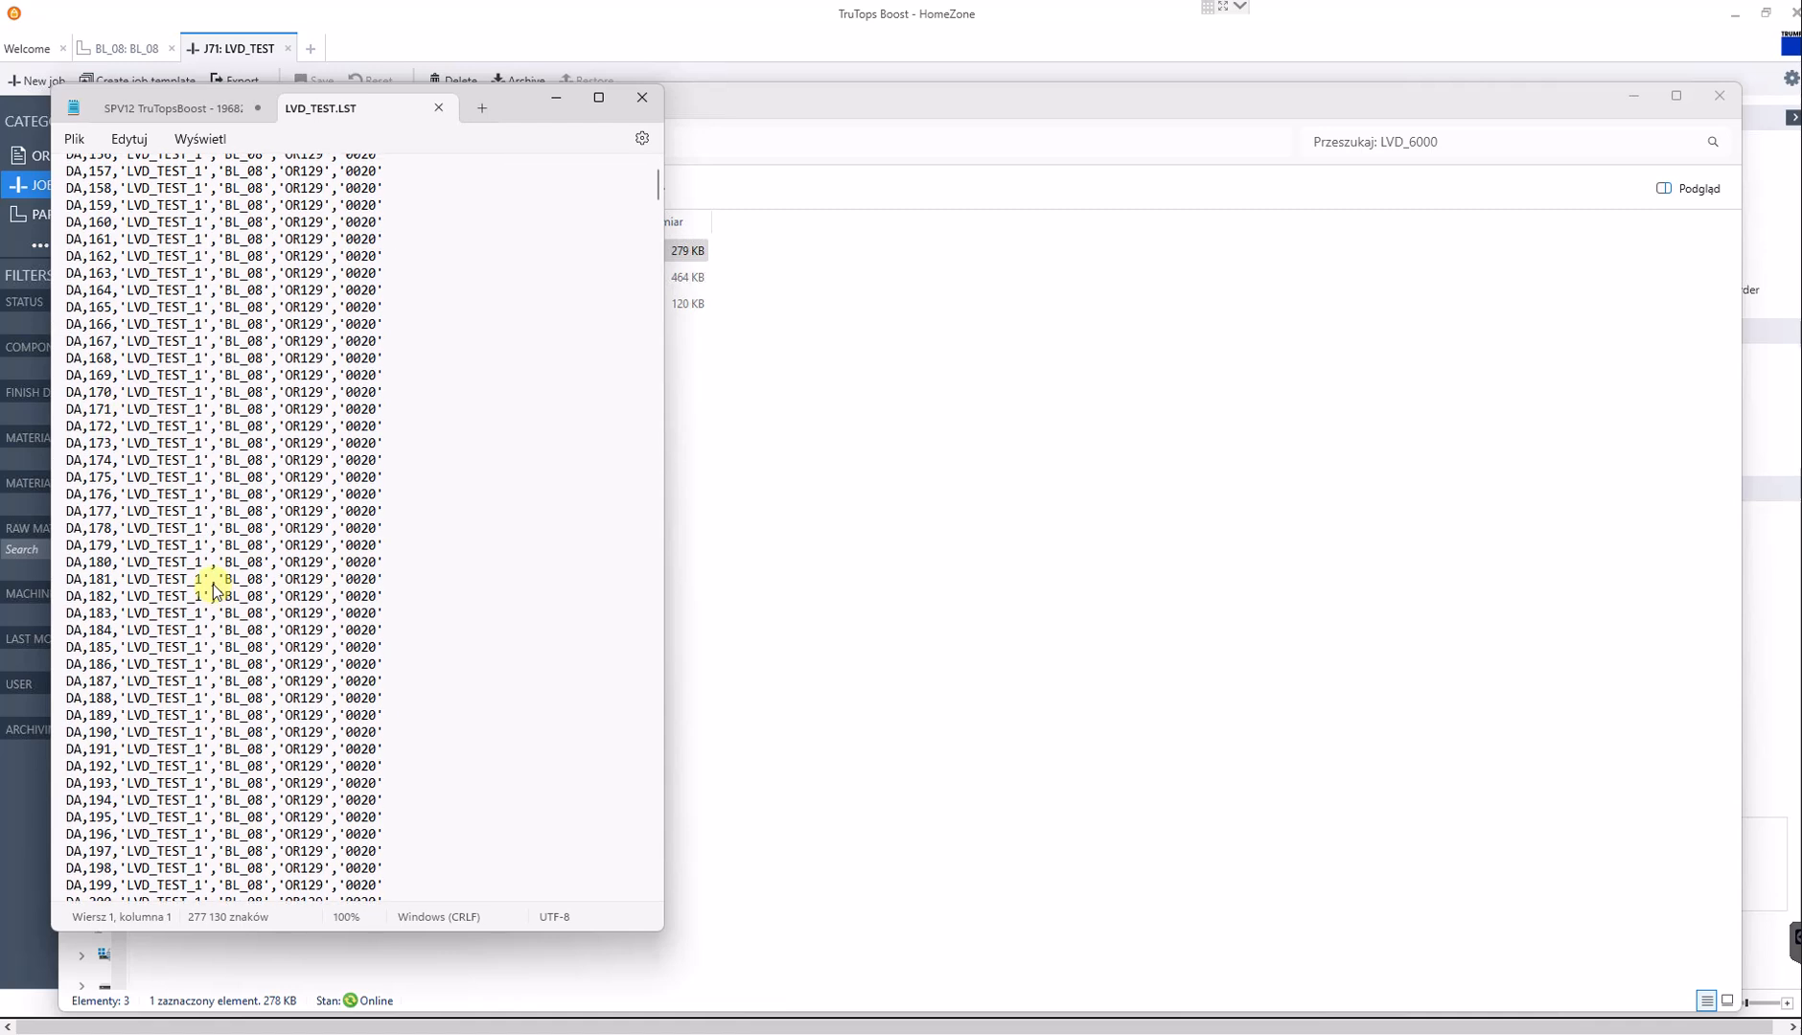
key("Page_Down")
key("Page_Down")
key("Page_Down")
key("Page_Down")
key("Page_Down")
key("Page_Down")
key("Page_Down")
key("Page_Down")
key("Page_Down")
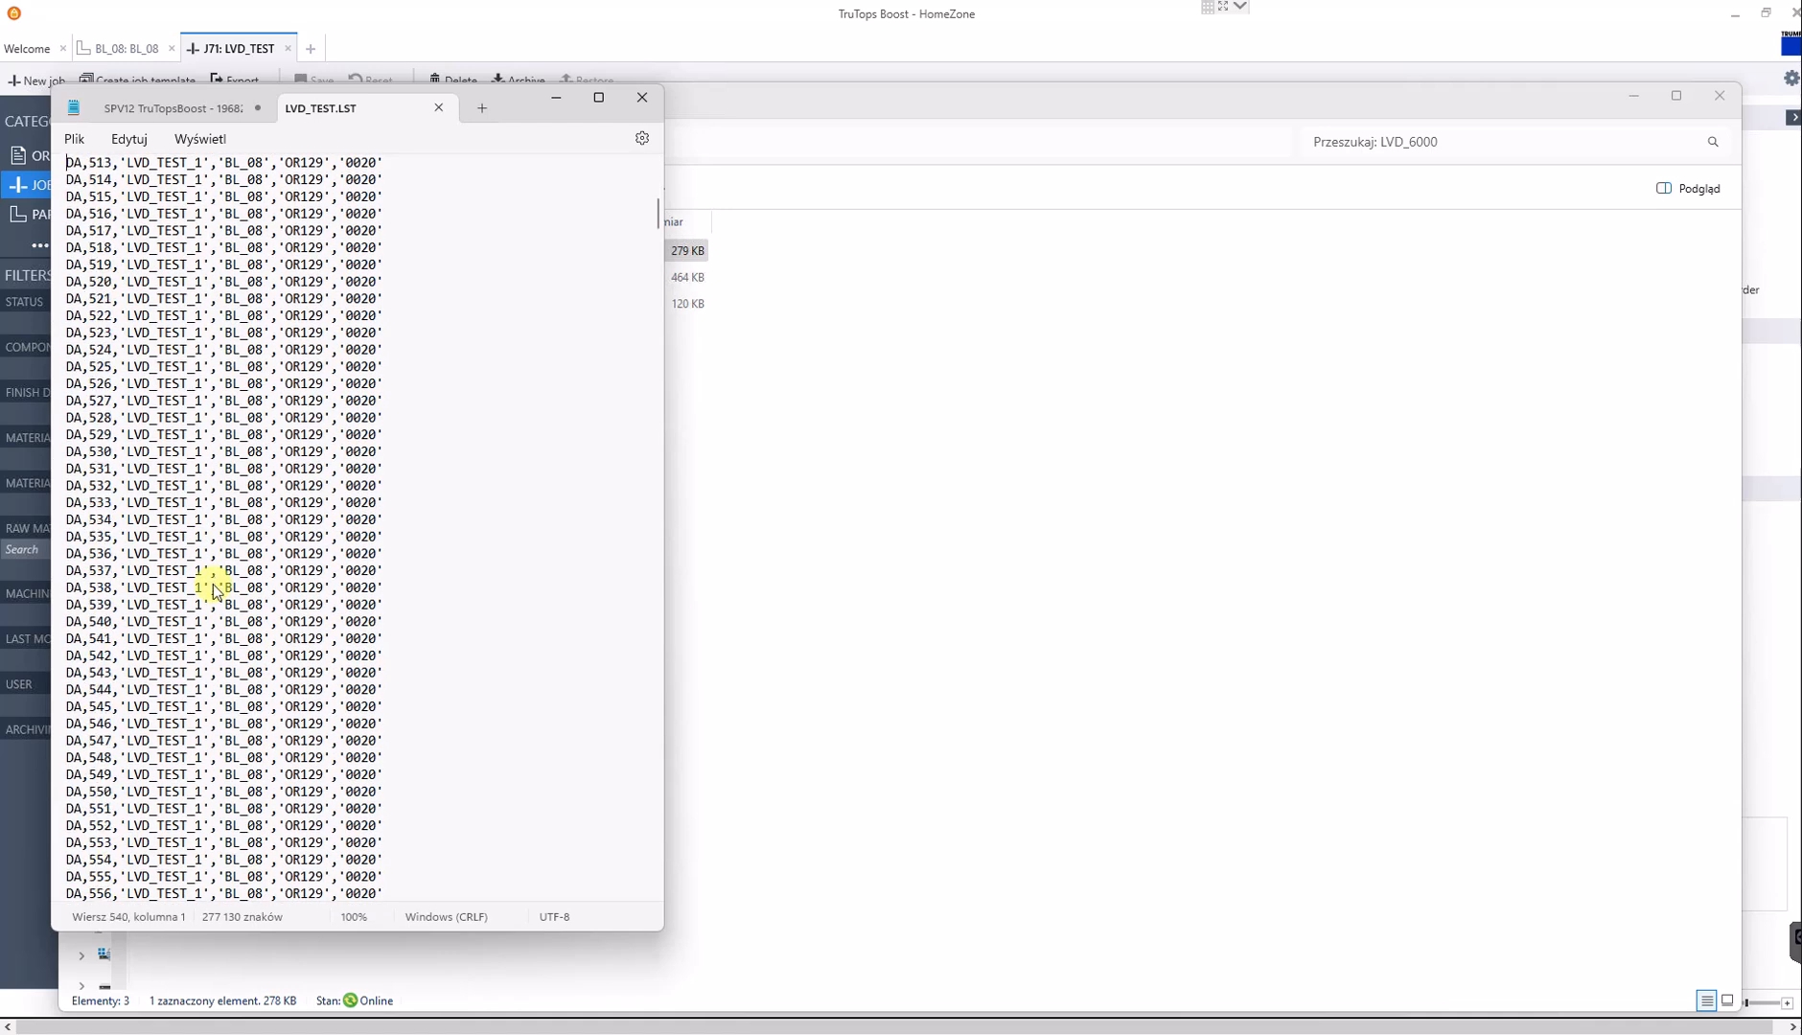
key("Page_Down")
key("Page_Down")
key("Page_Down")
key("Page_Down")
key("Page_Down")
key("Page_Down")
key("Page_Down")
key("Page_Down")
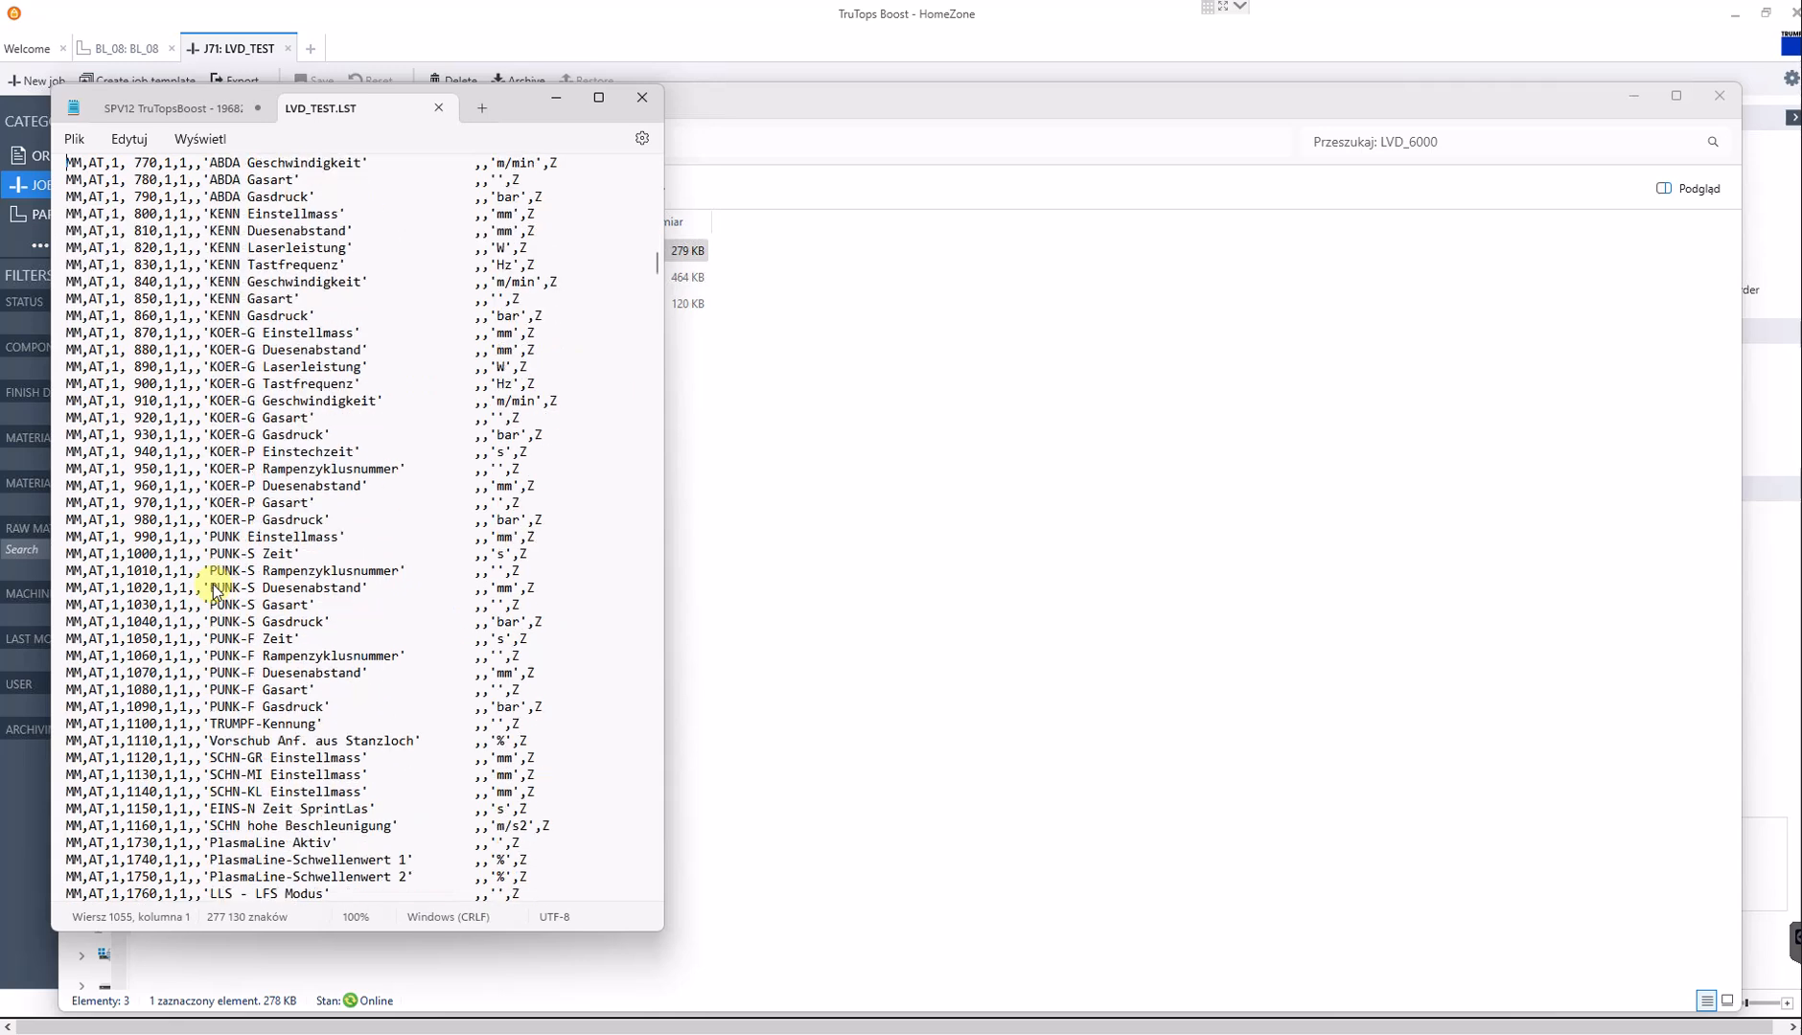
key("Page_Up")
key("Page_Up")
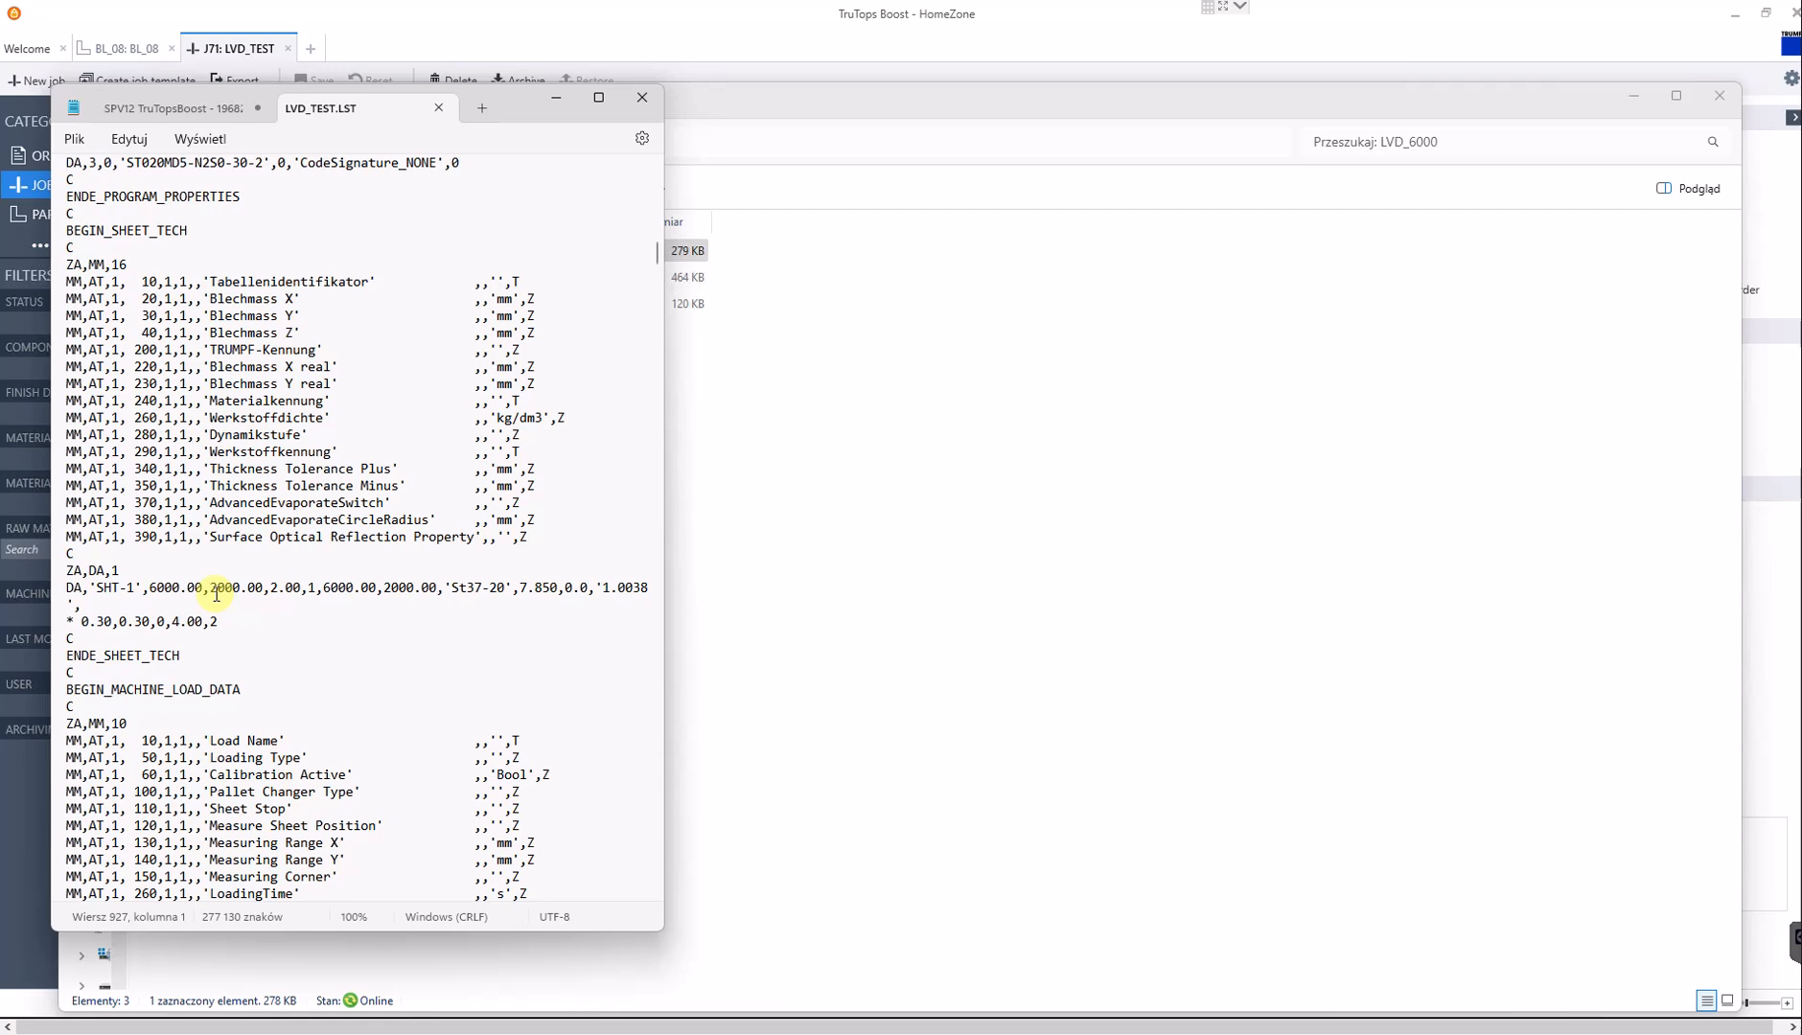
left_click_drag(210, 588, 226, 589)
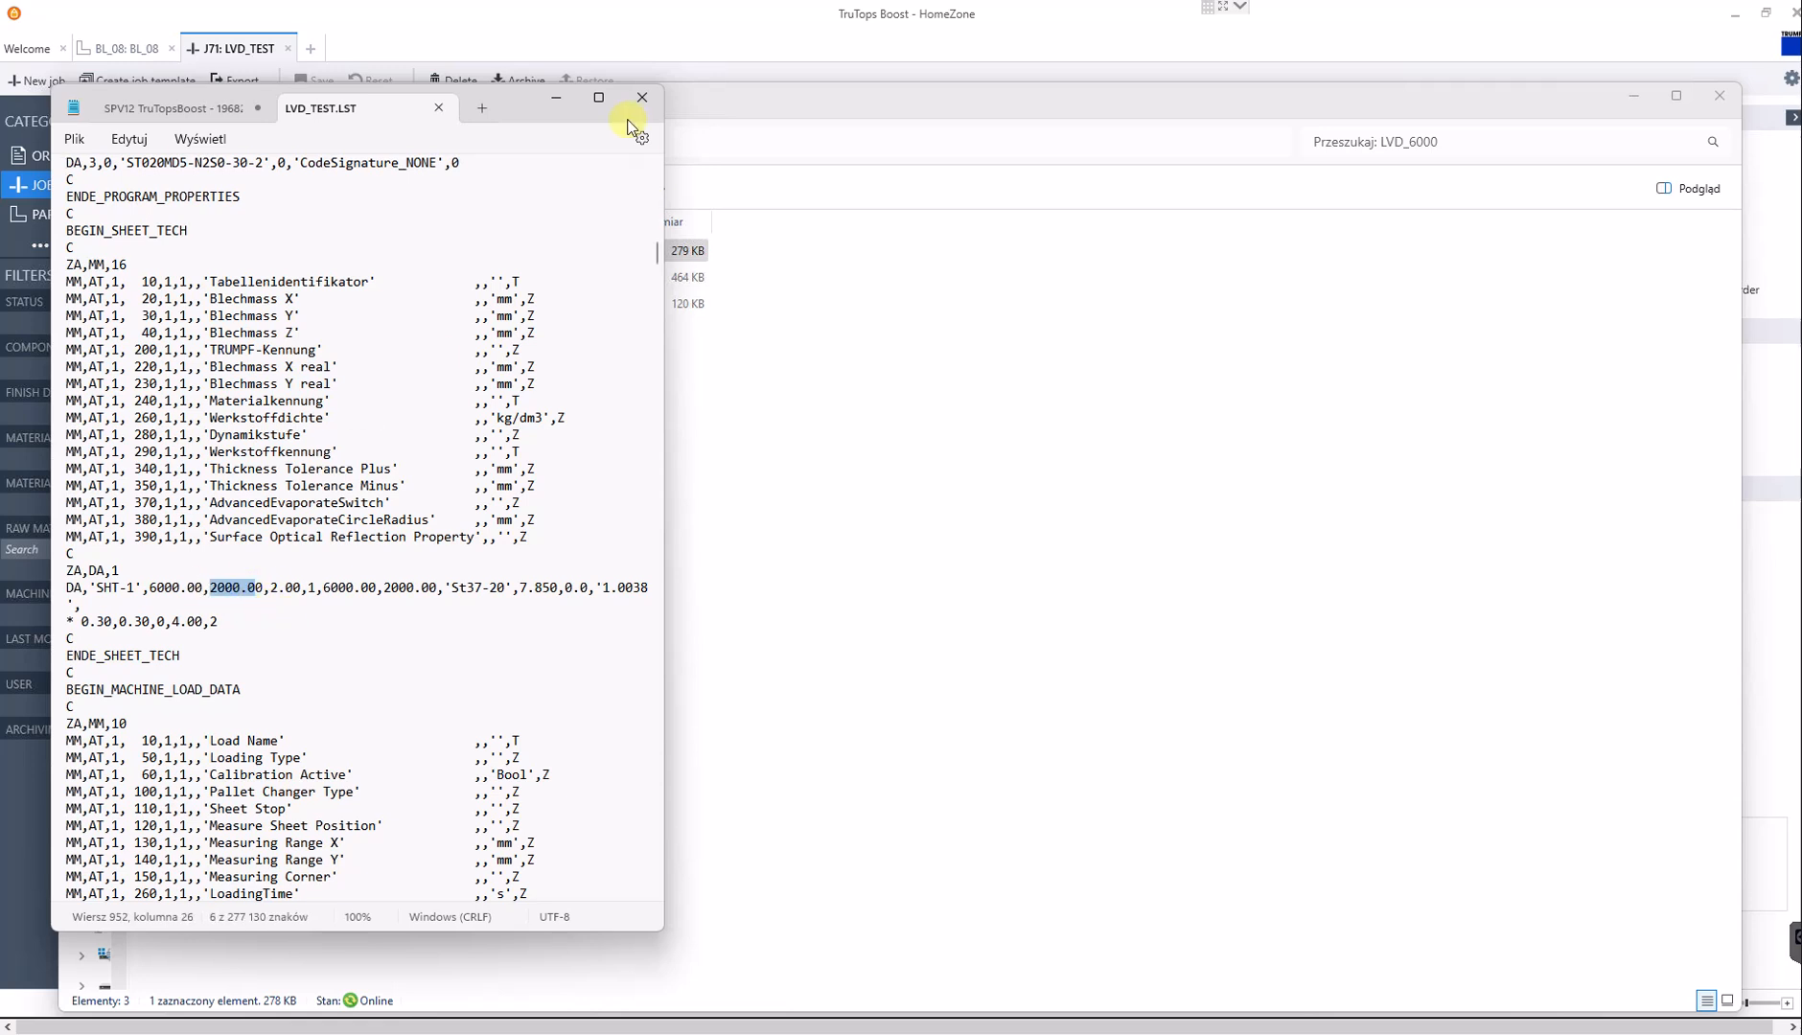
left_click(556, 97)
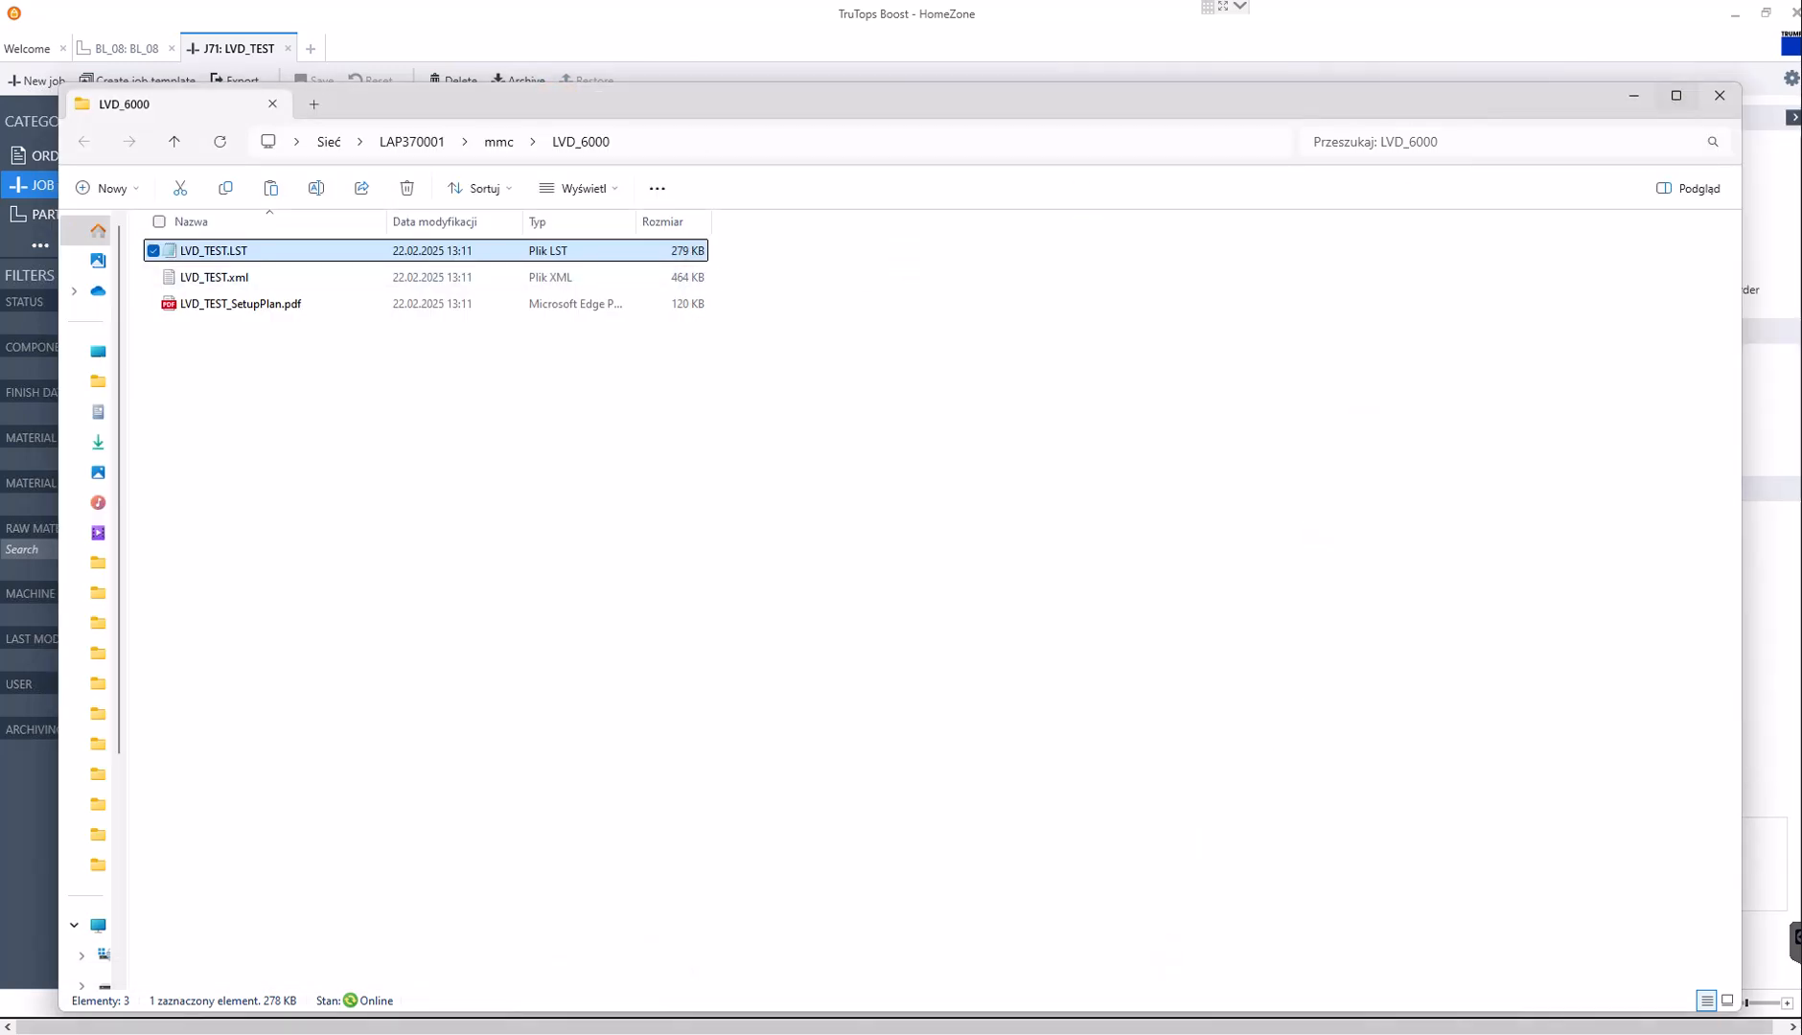
- Bring up the converter's INPUT folder and the NC Trumpf Konwerter window, and copy LVD_TEST.LST into INPUT for conversion
mouse_move(1062, 996)
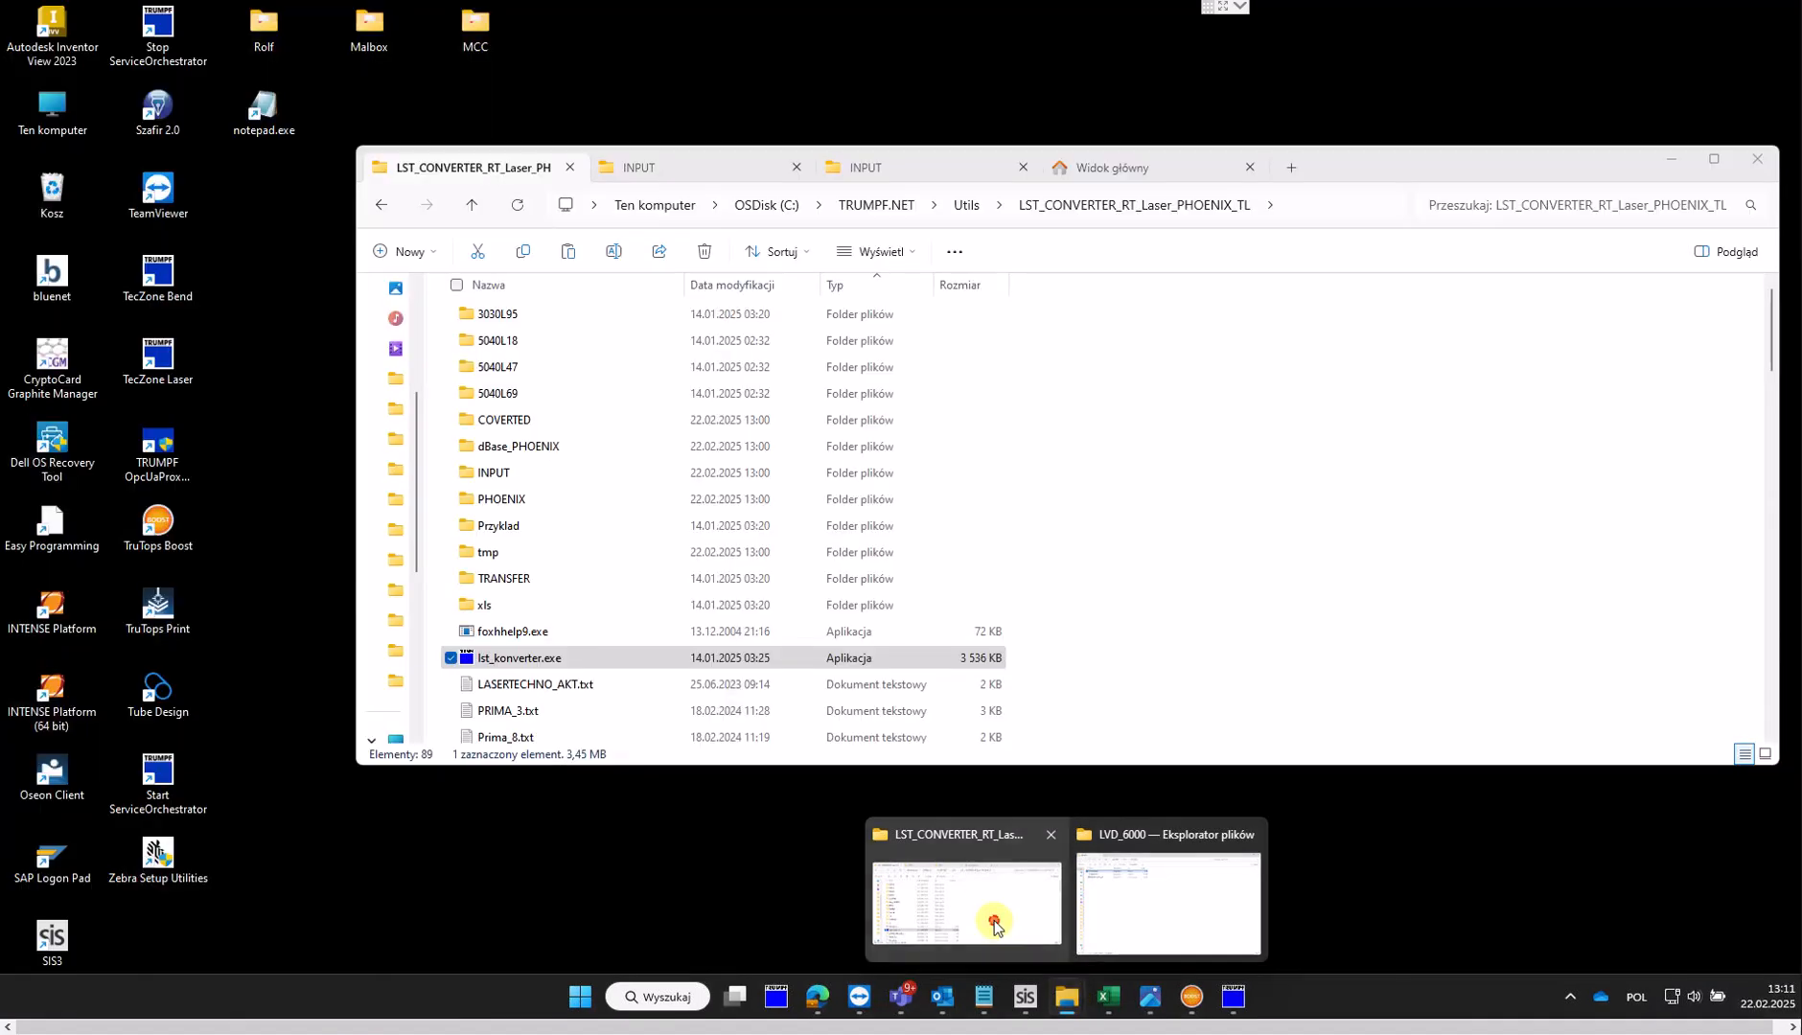
left_click(1000, 928)
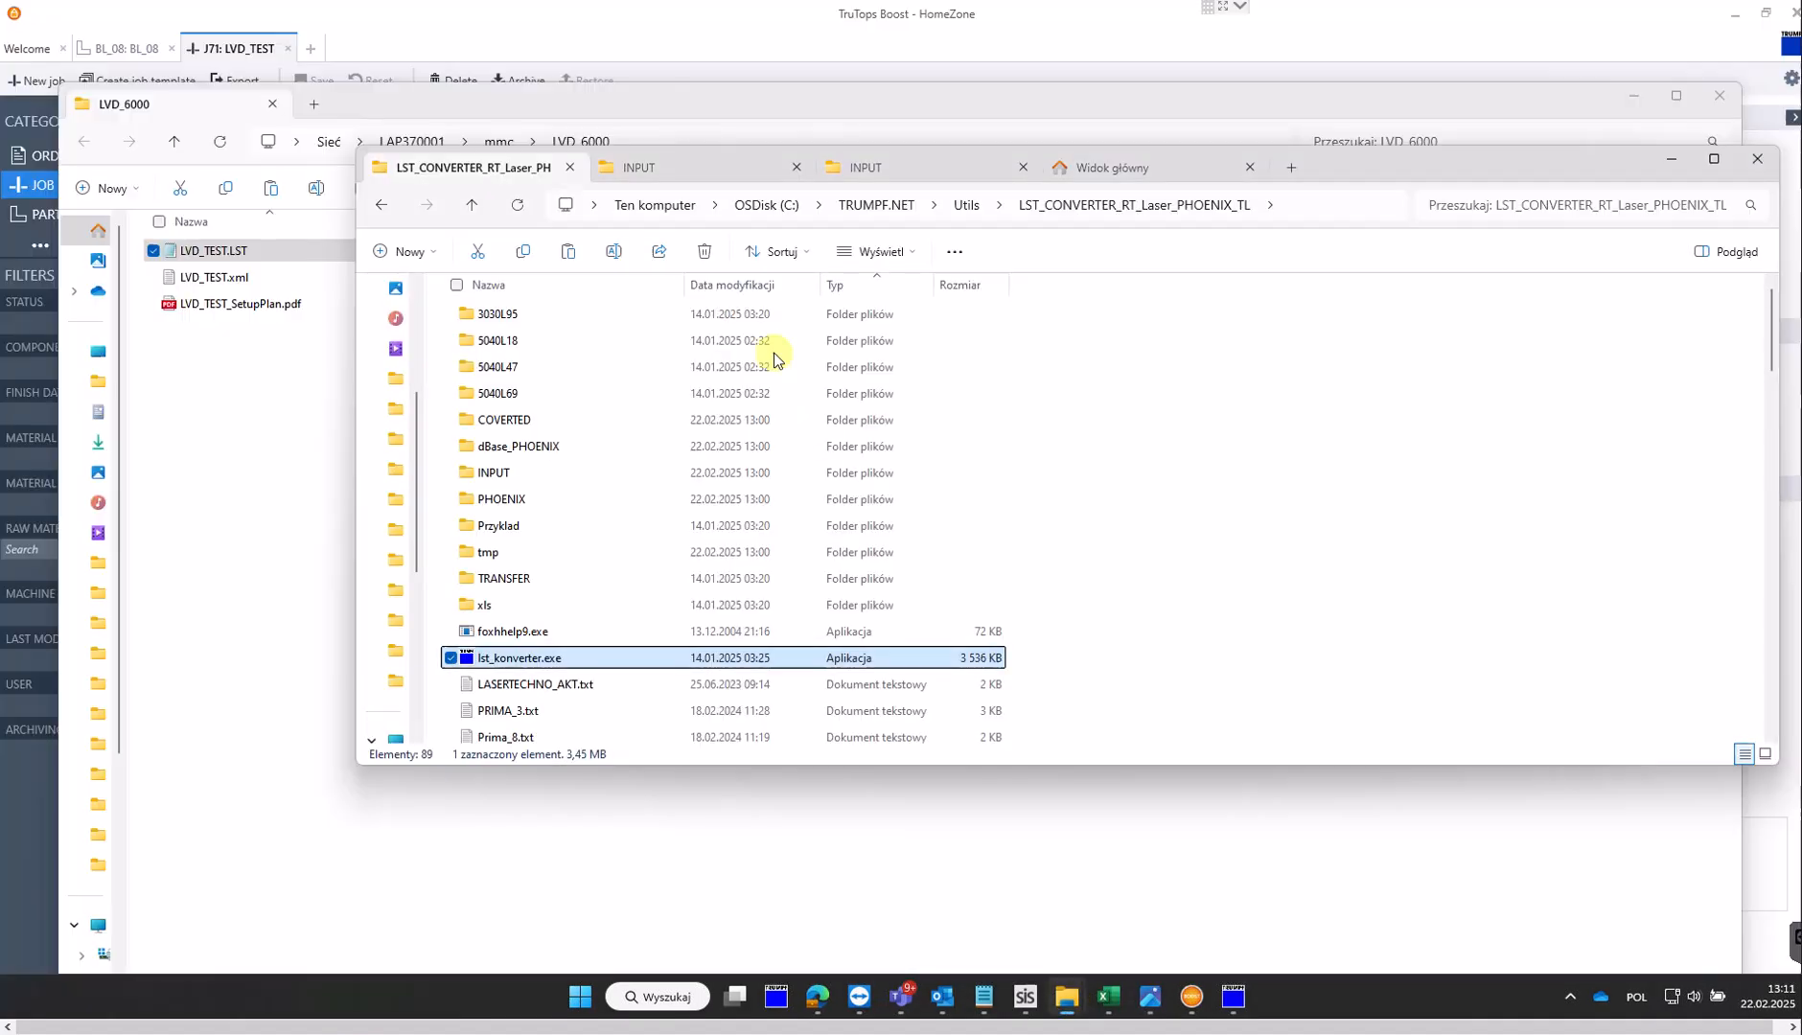
left_click(686, 168)
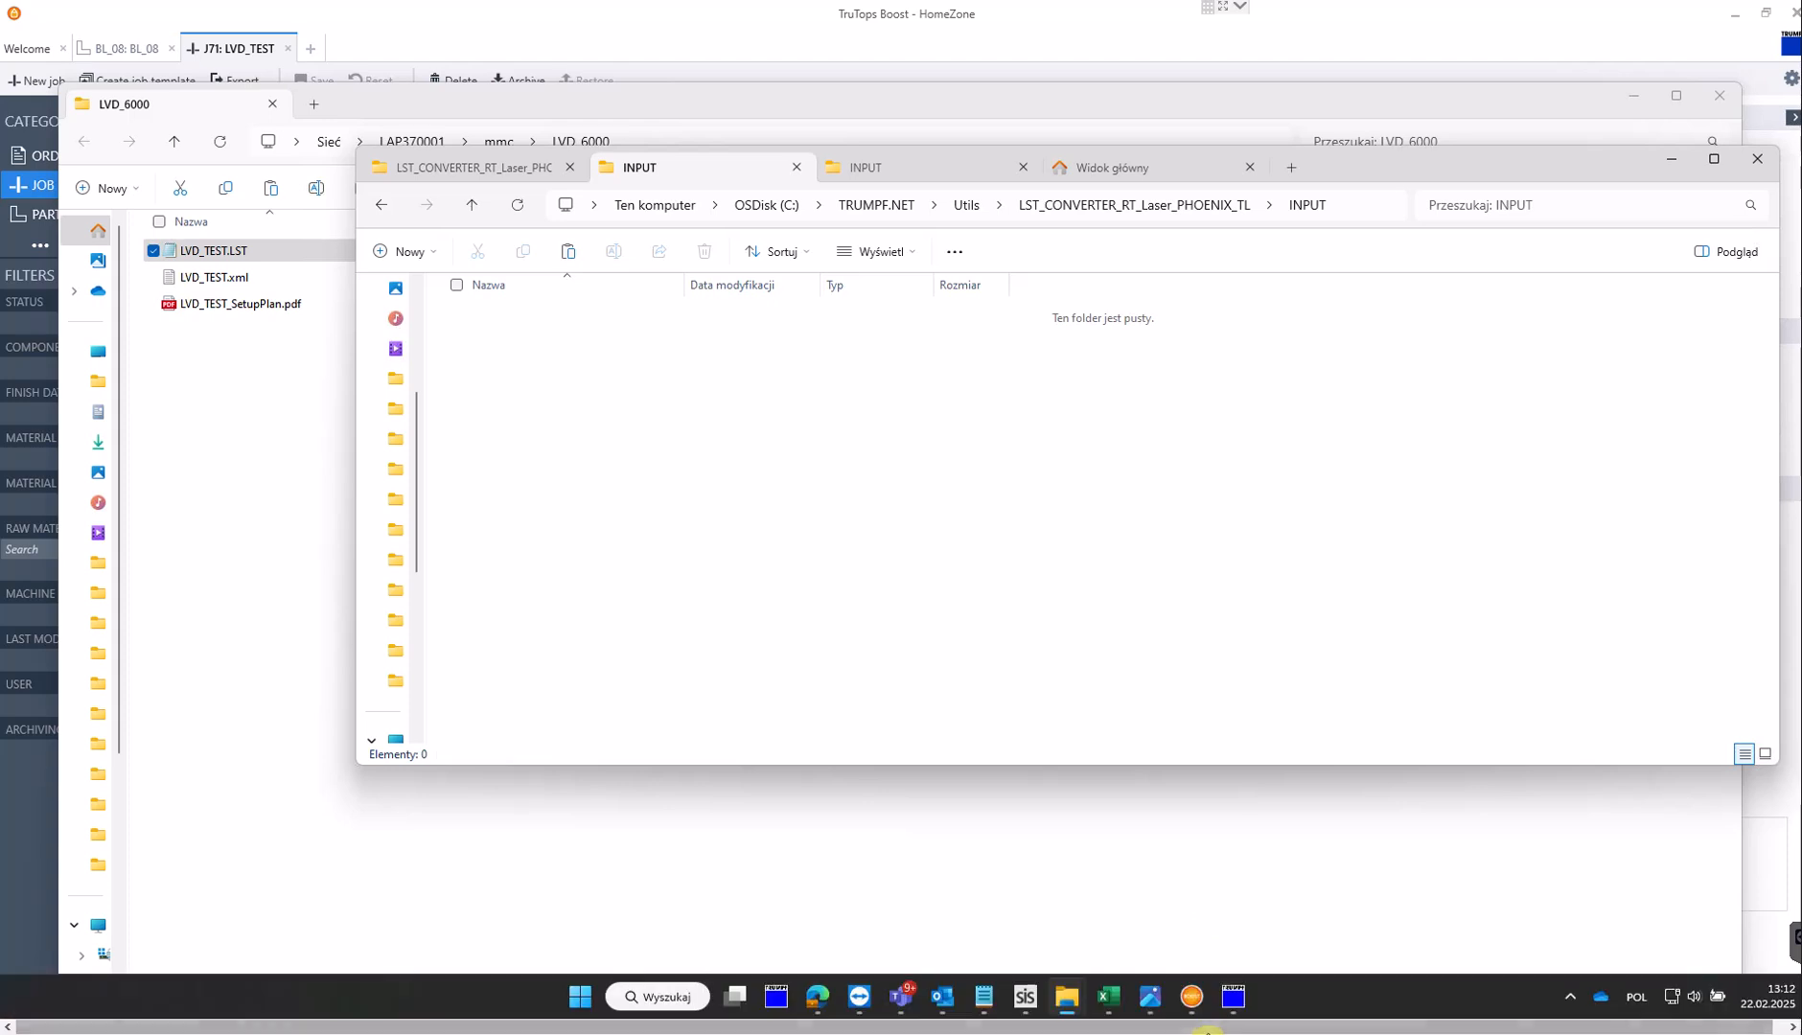
mouse_move(1231, 1003)
left_click(1241, 937)
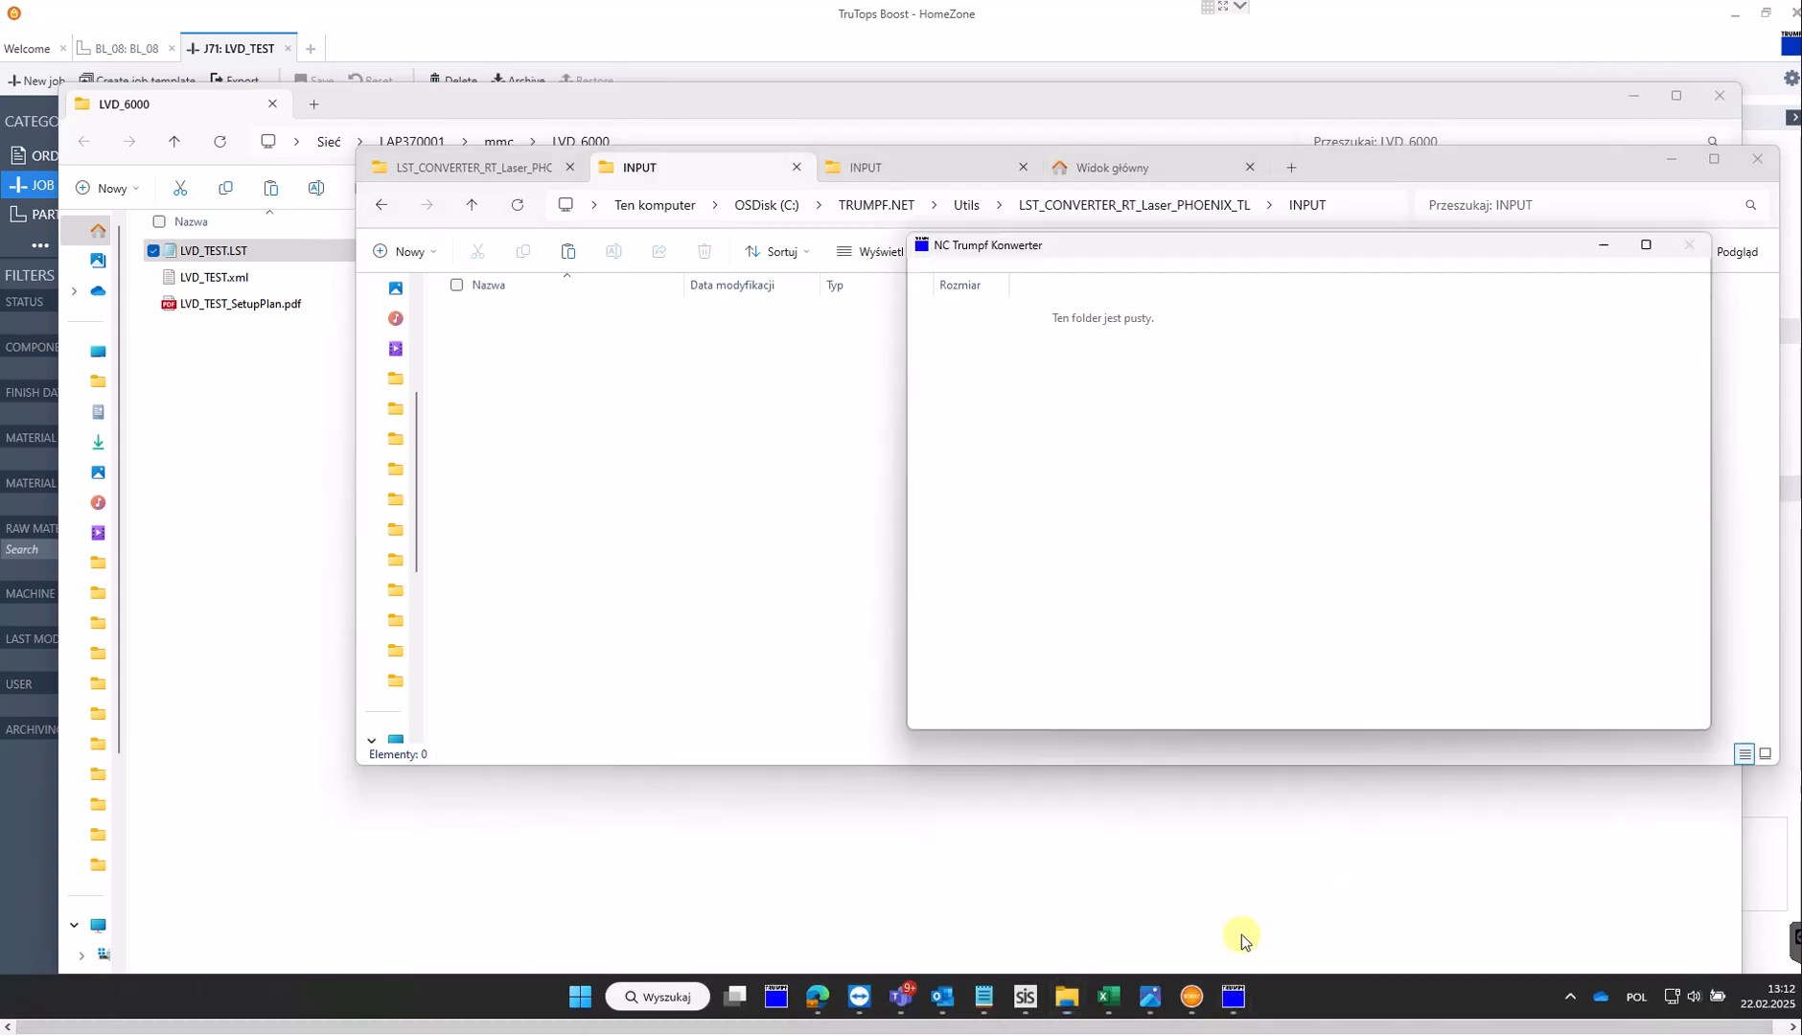
left_click_drag(1177, 252, 1273, 357)
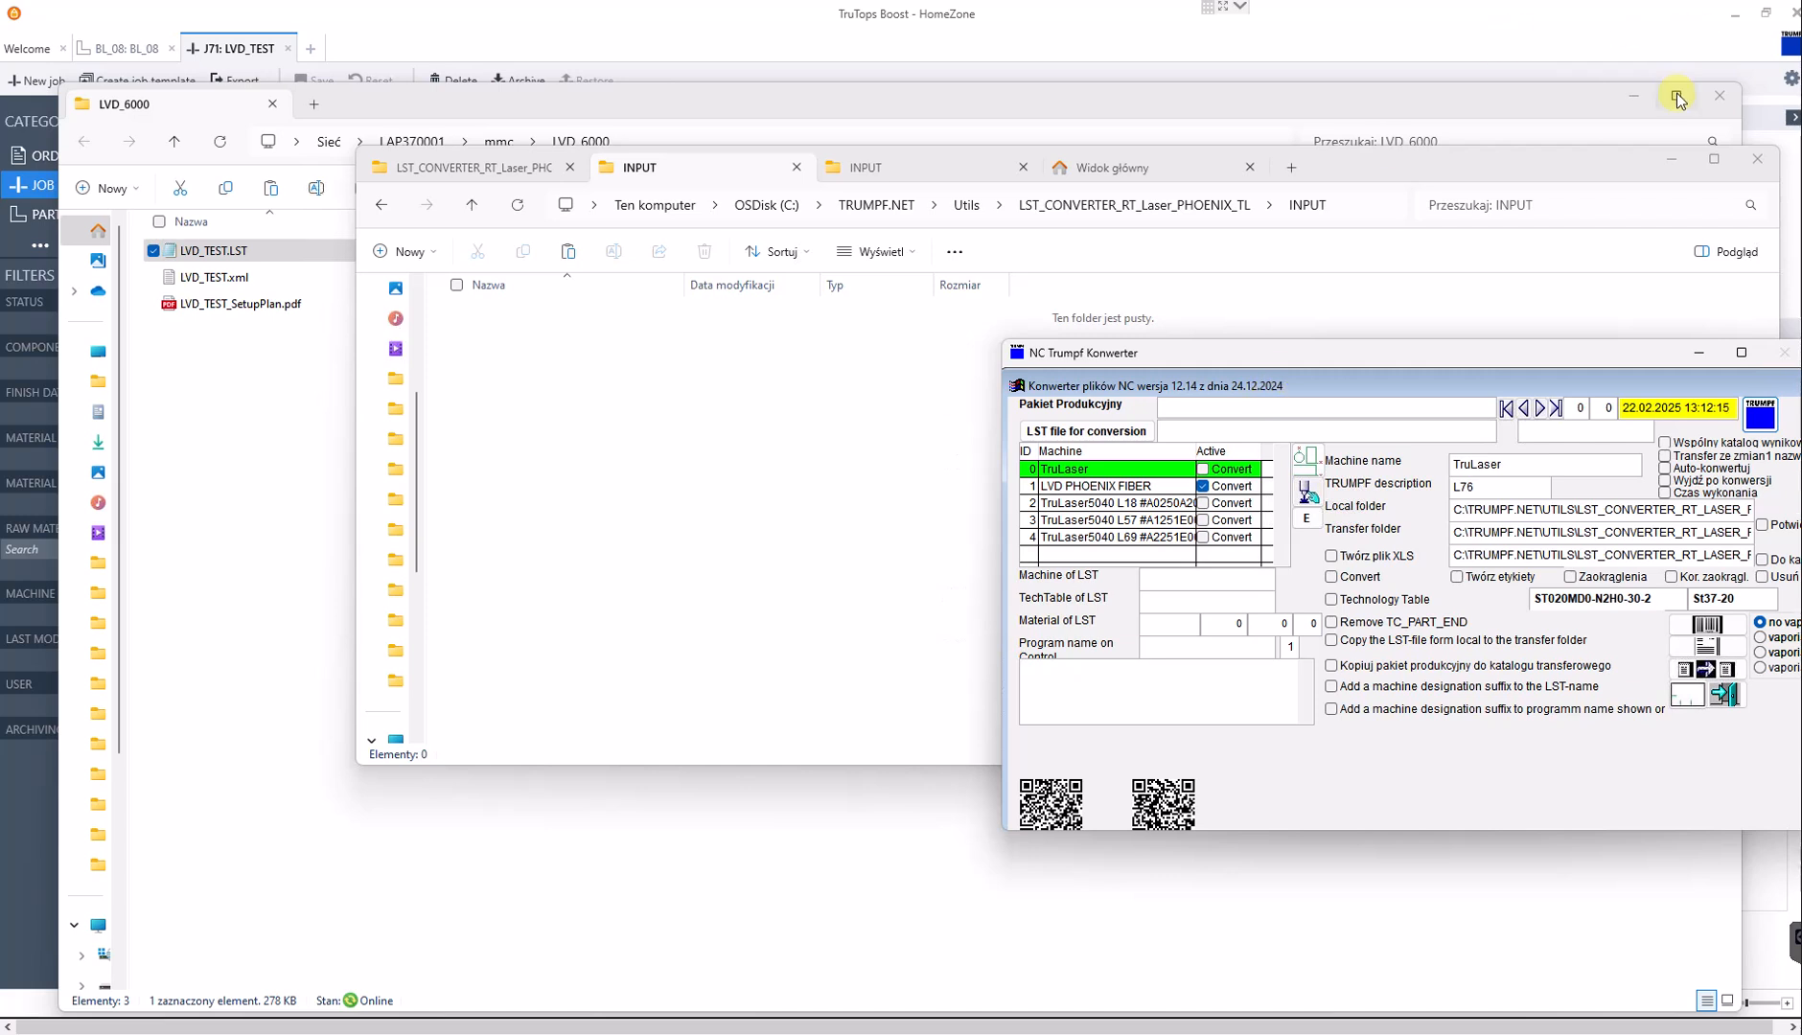
left_click_drag(189, 257, 499, 363)
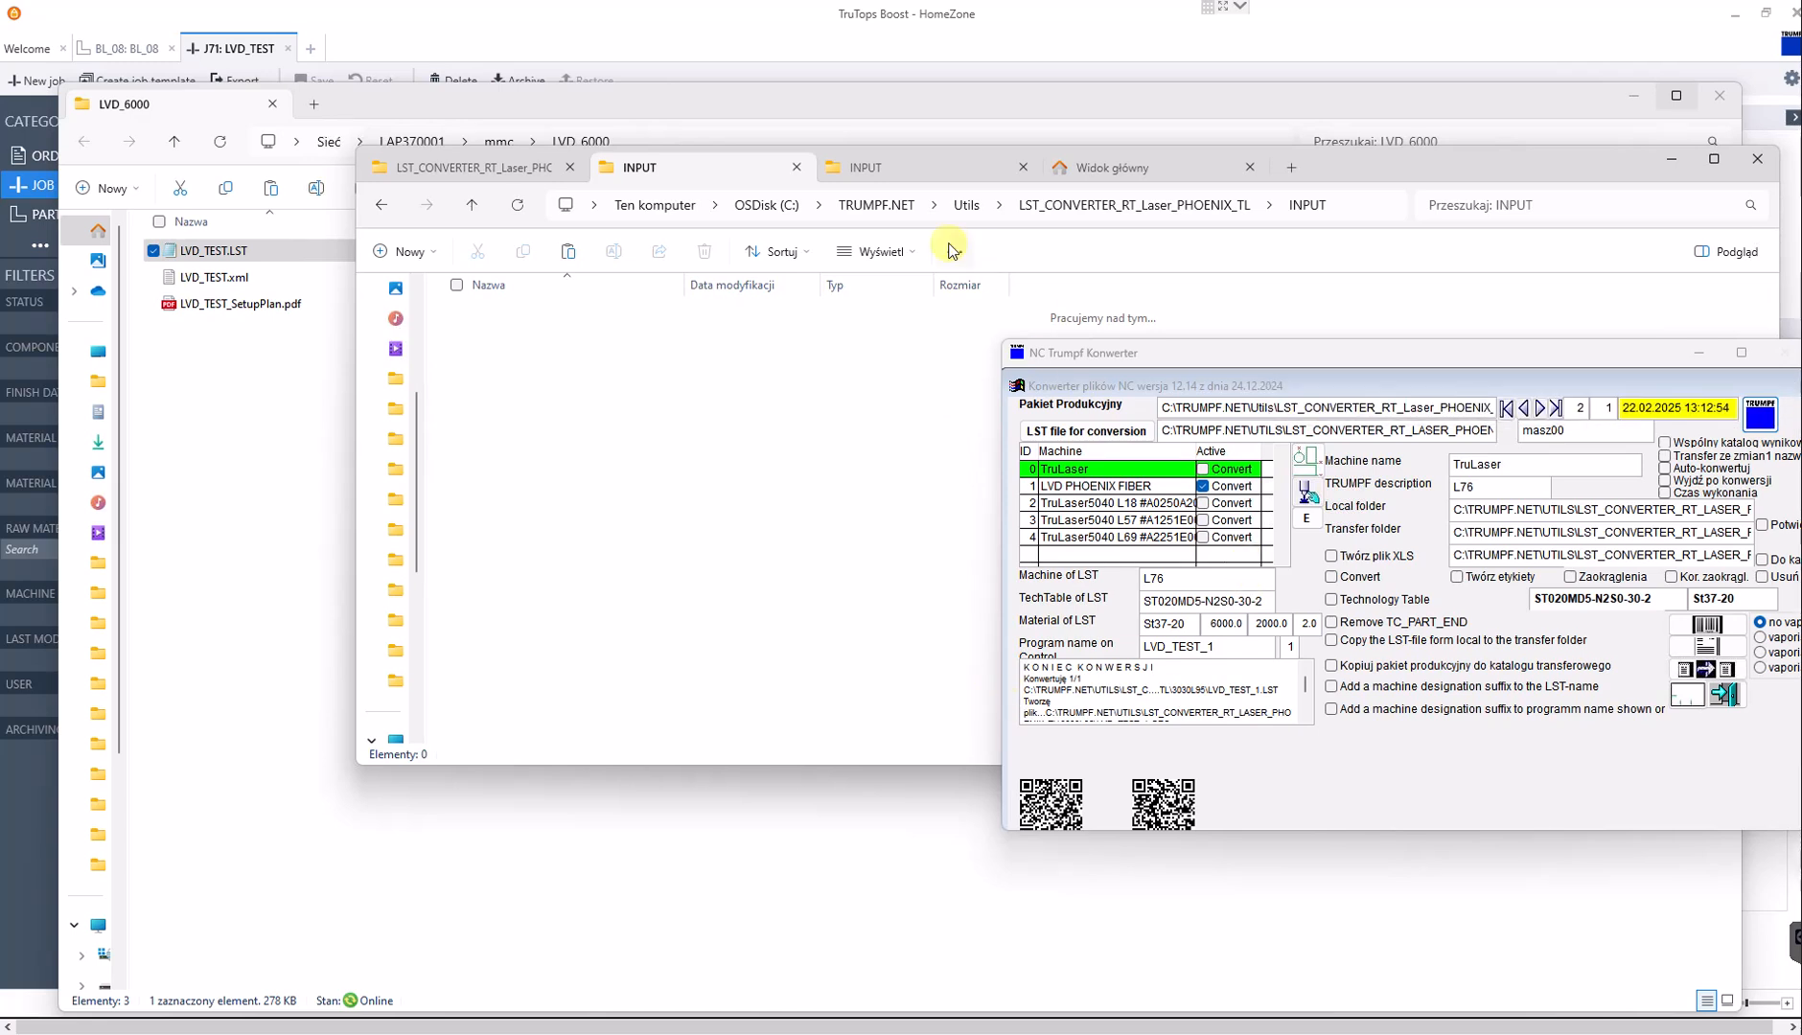
- Open the PHOENIX output folder inside LST_CONVERTER_RT_Laser_PHOENIX_TL, using the second INPUT folder view
left_click(918, 171)
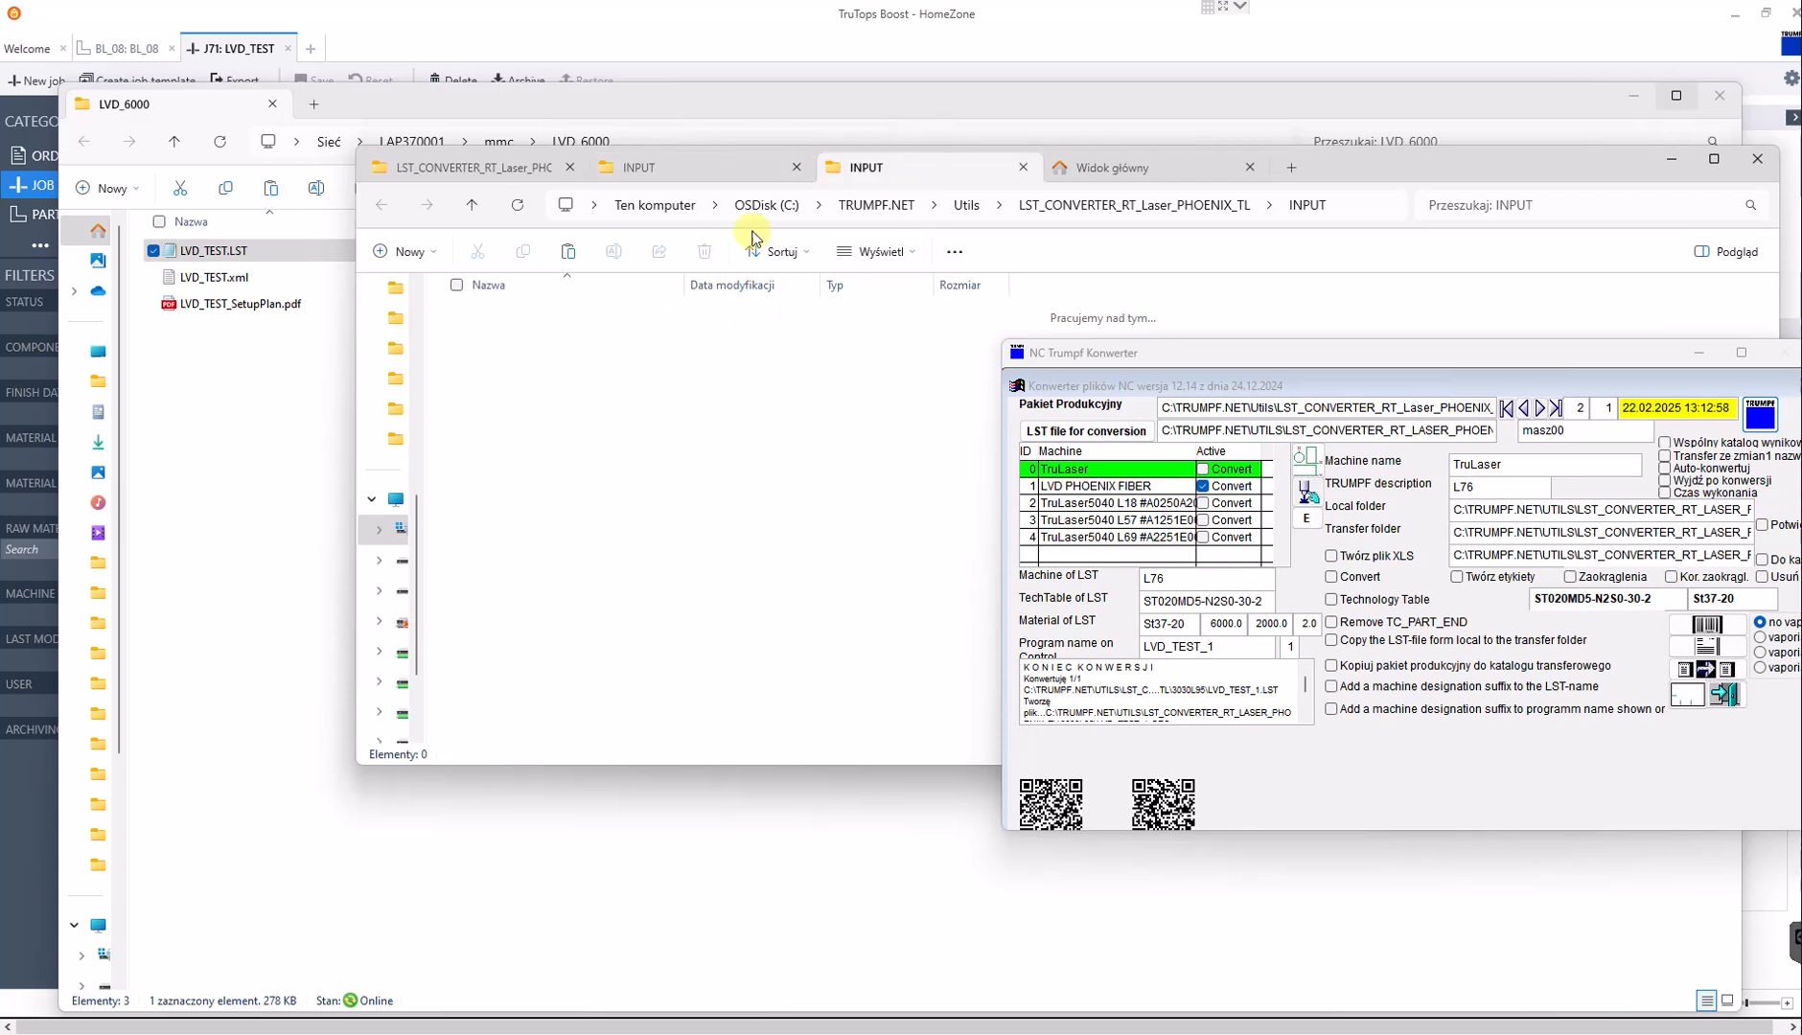
left_click(1064, 205)
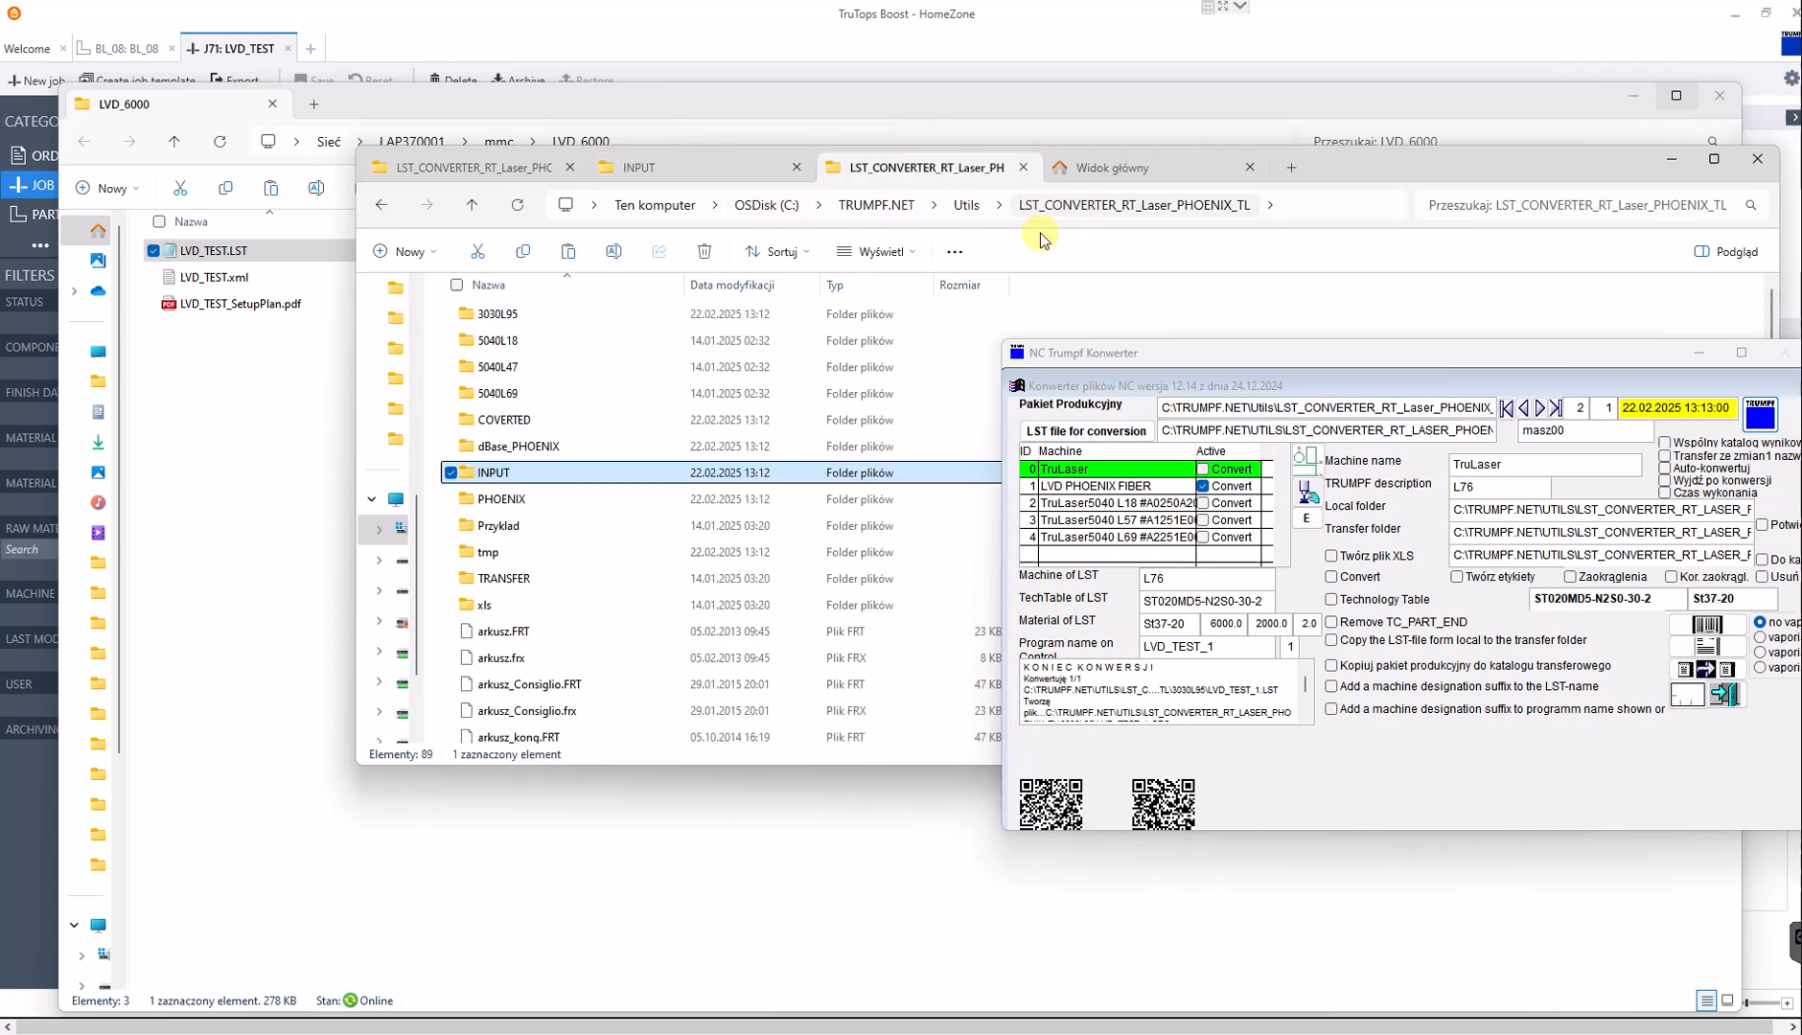
double_click(500, 500)
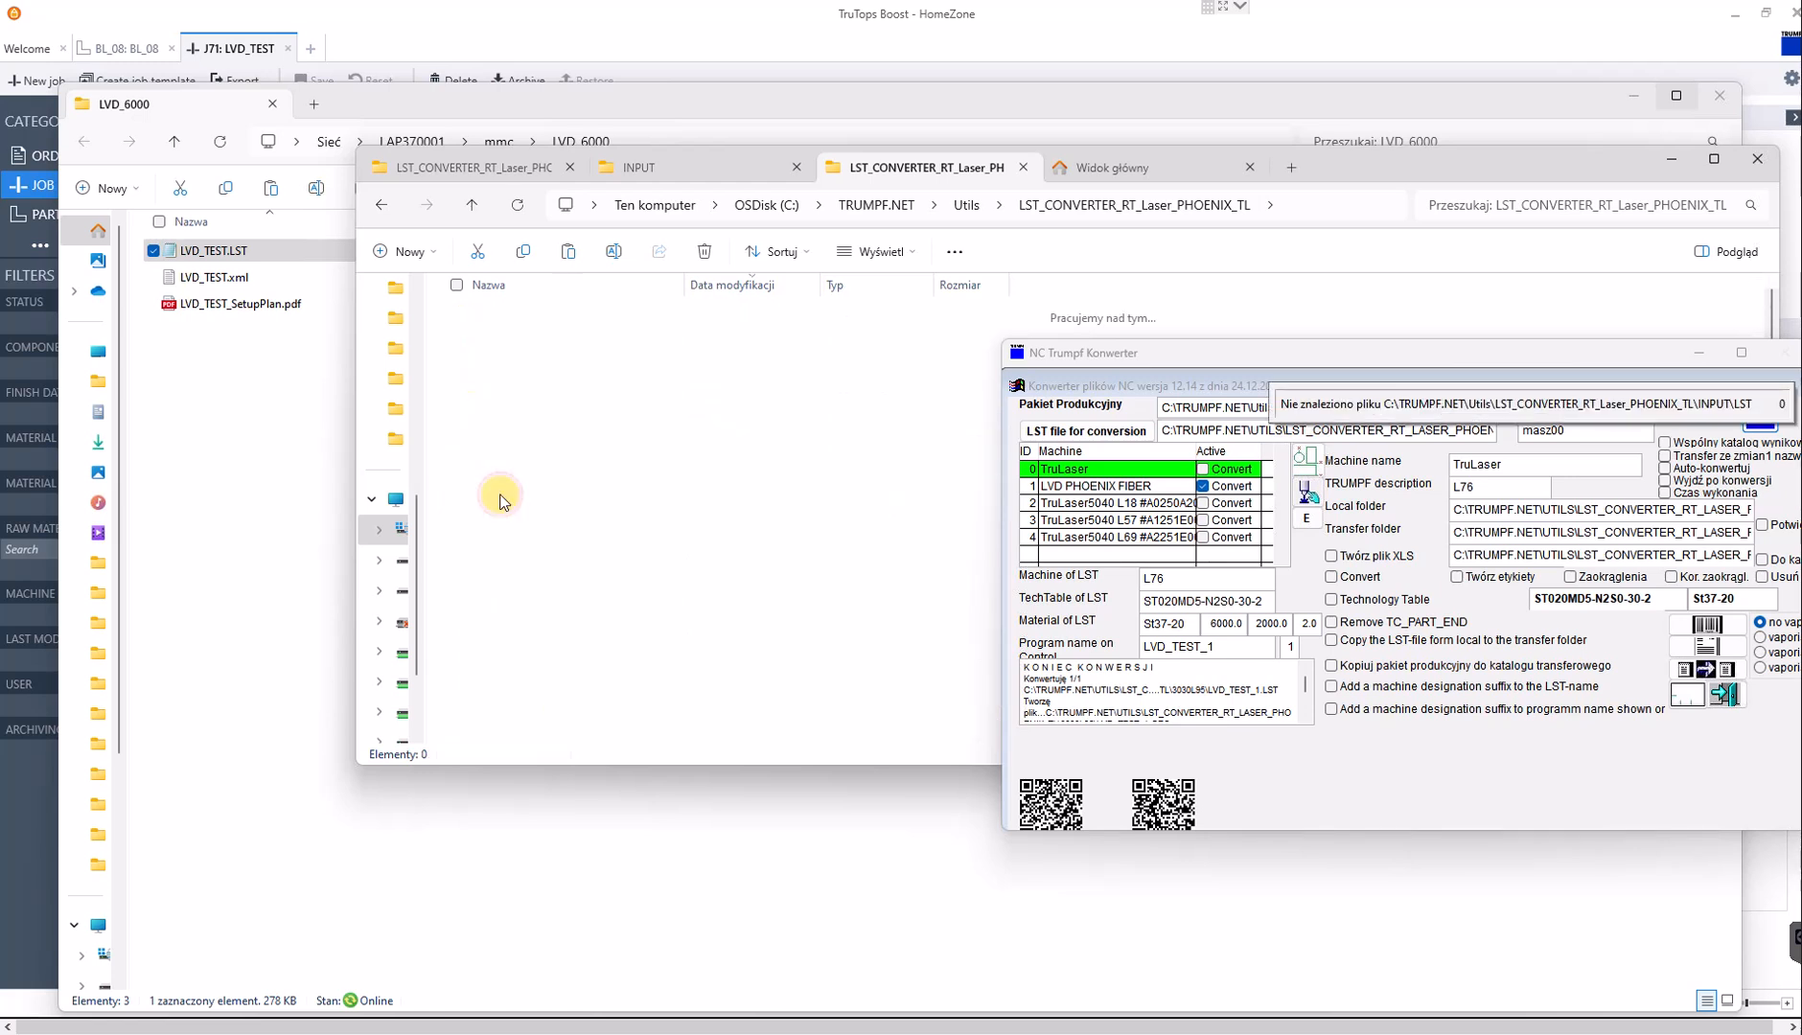
- Open LVD_TEST_1.NC with Notatnik, set as the permanent app for .NC files, and look through its PART lines
left_click(513, 317)
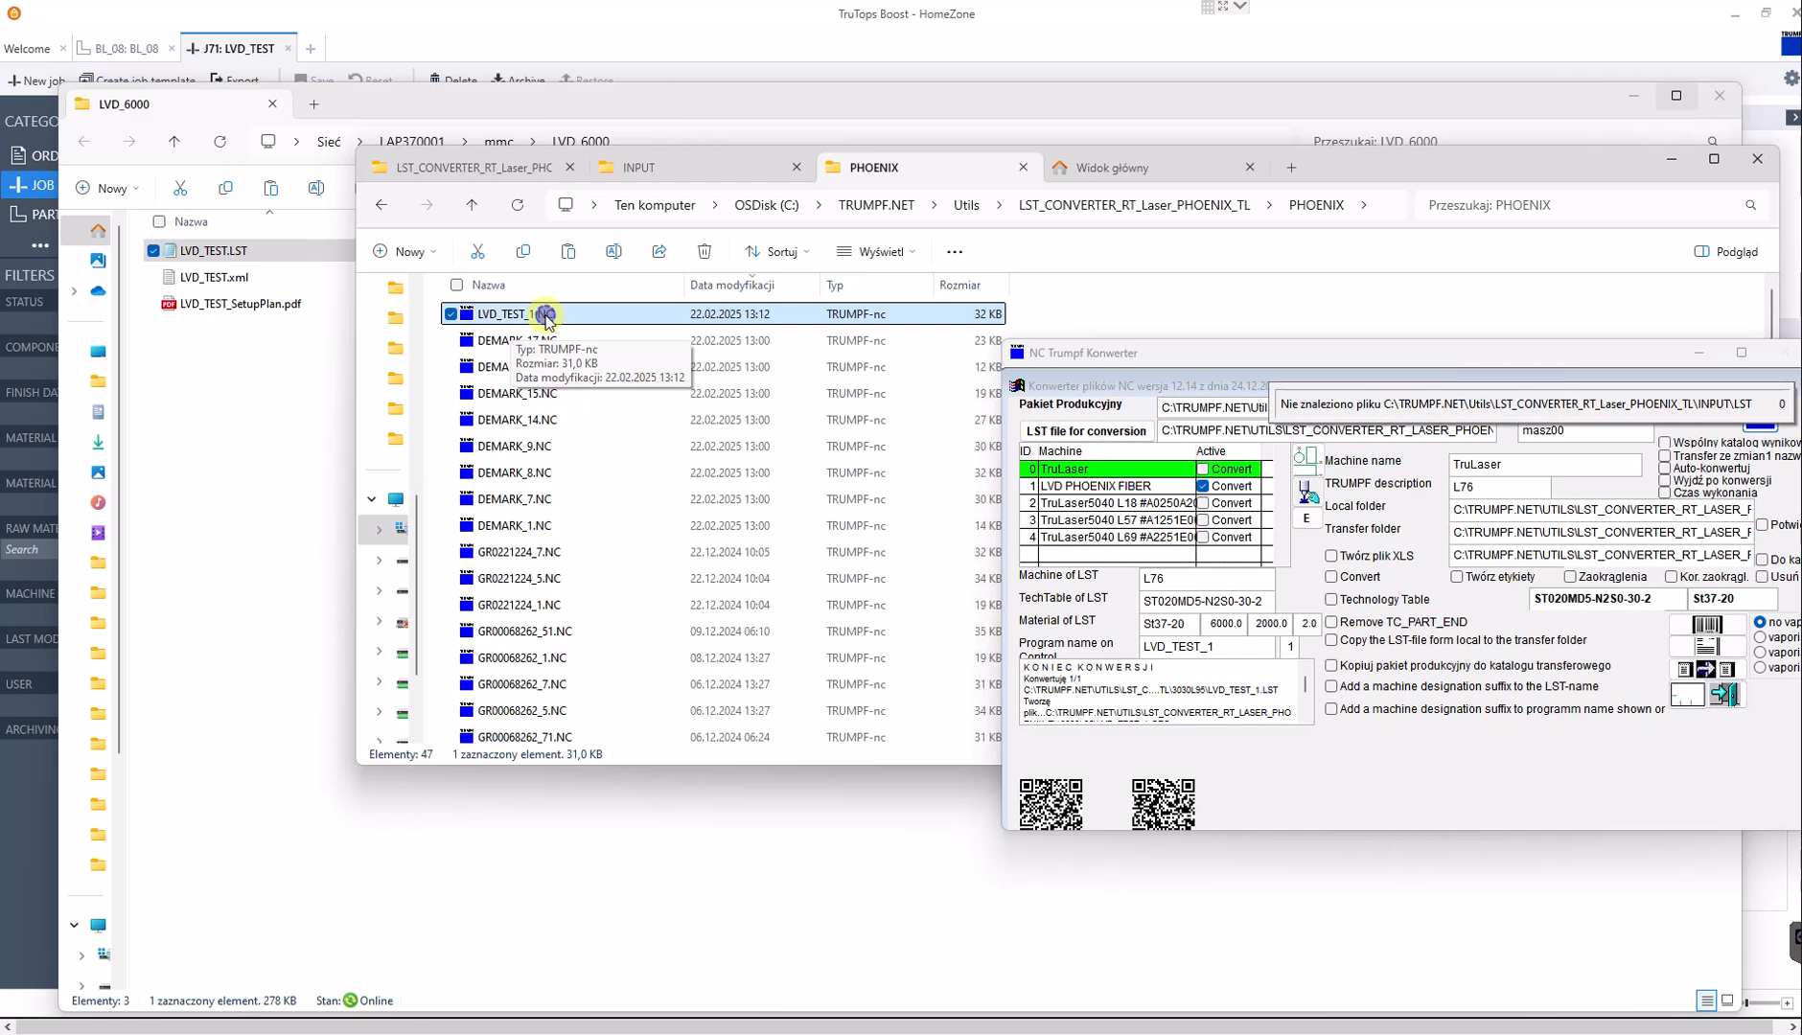
right_click(547, 321)
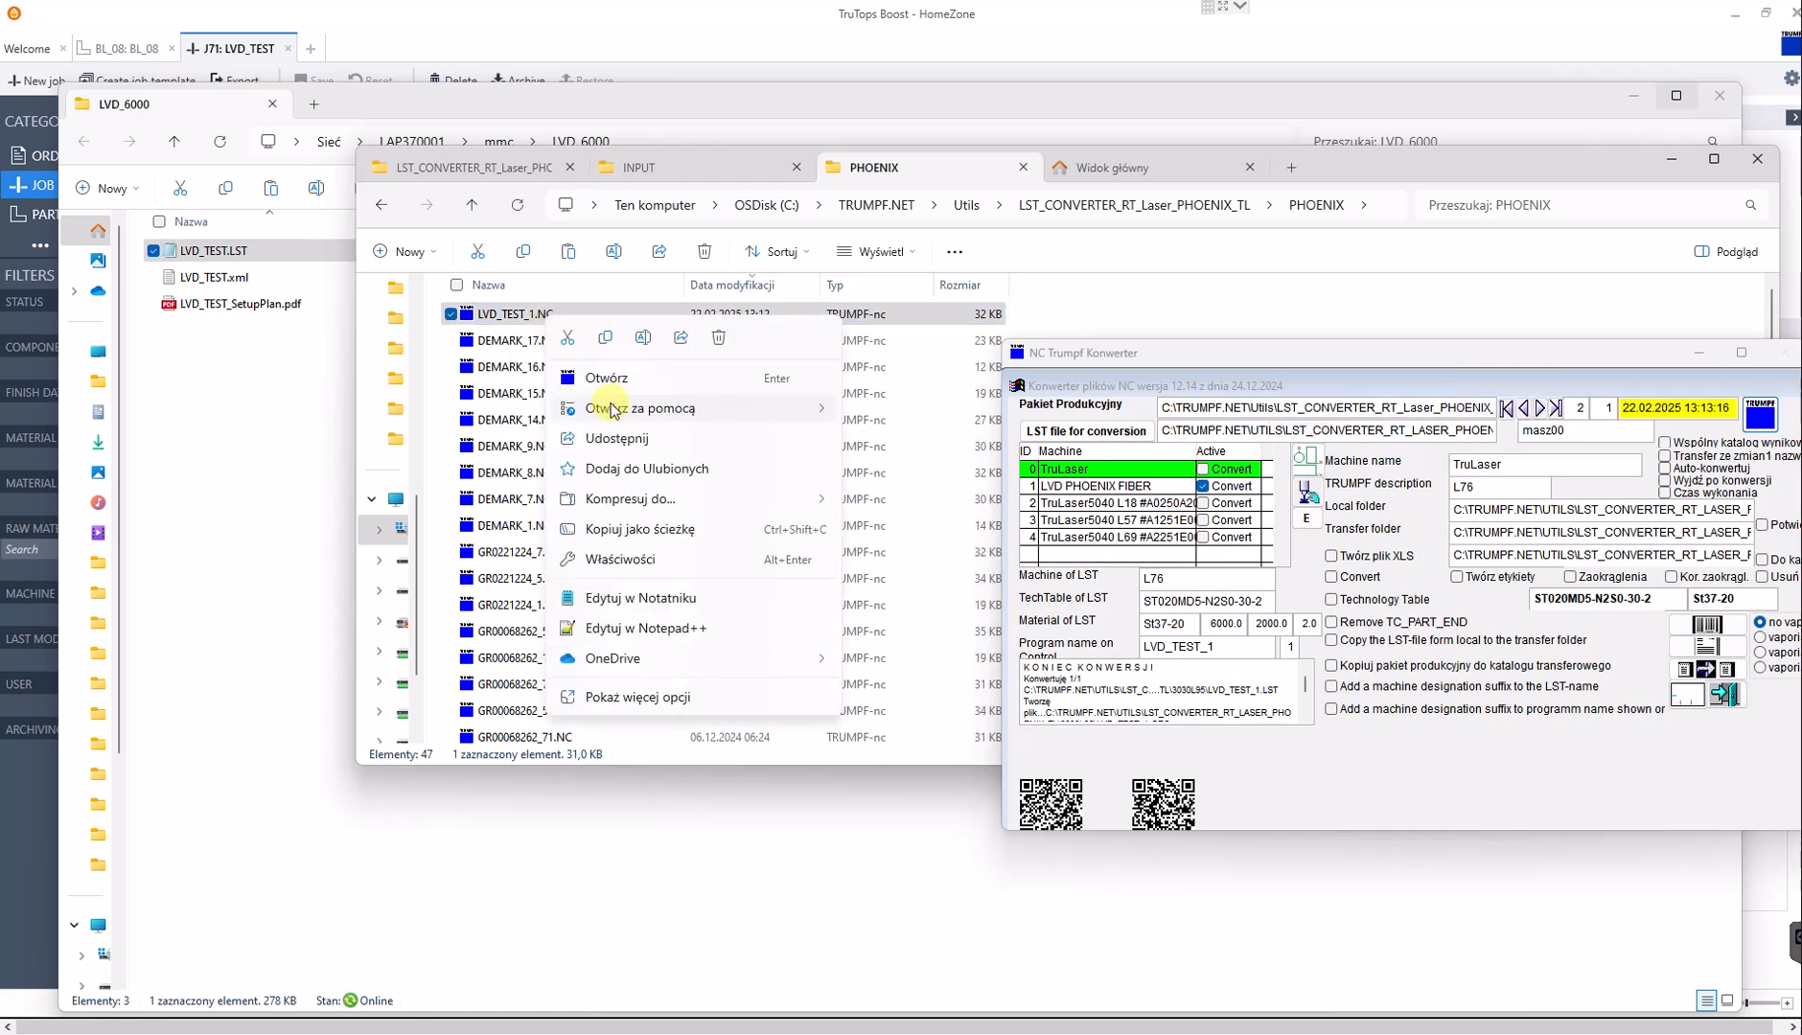
mouse_move(609, 410)
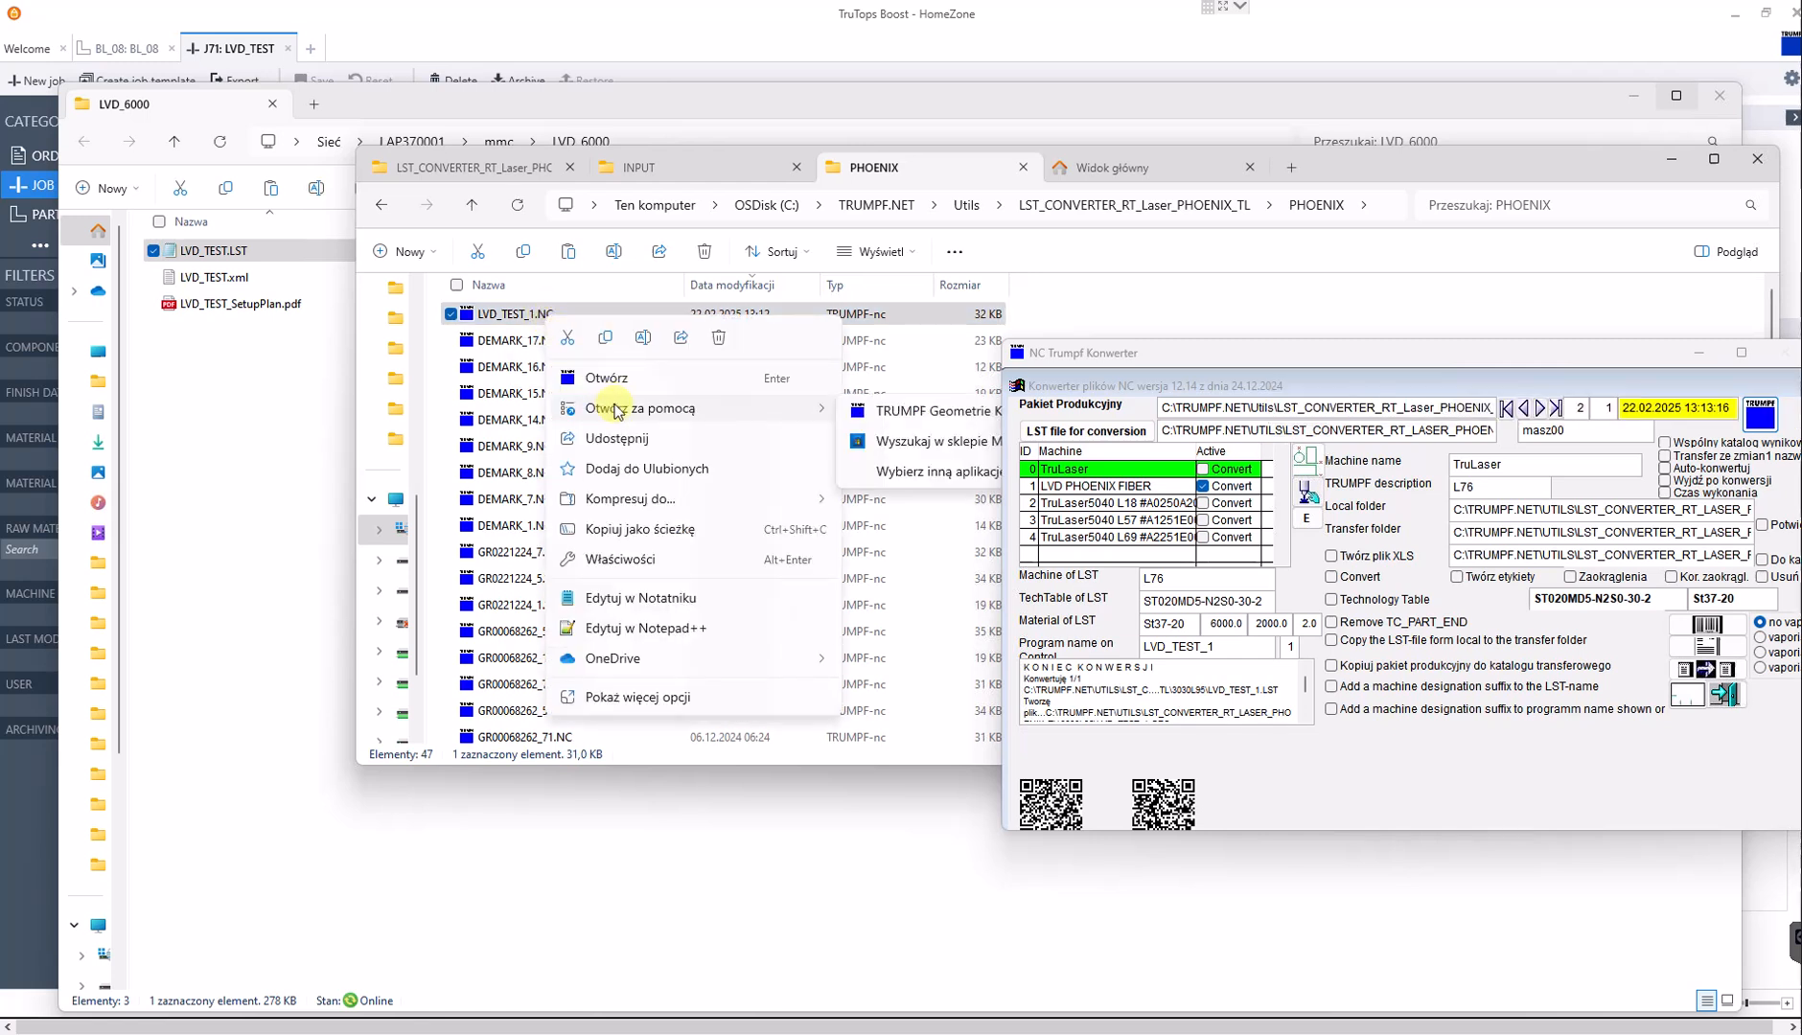
left_click(891, 474)
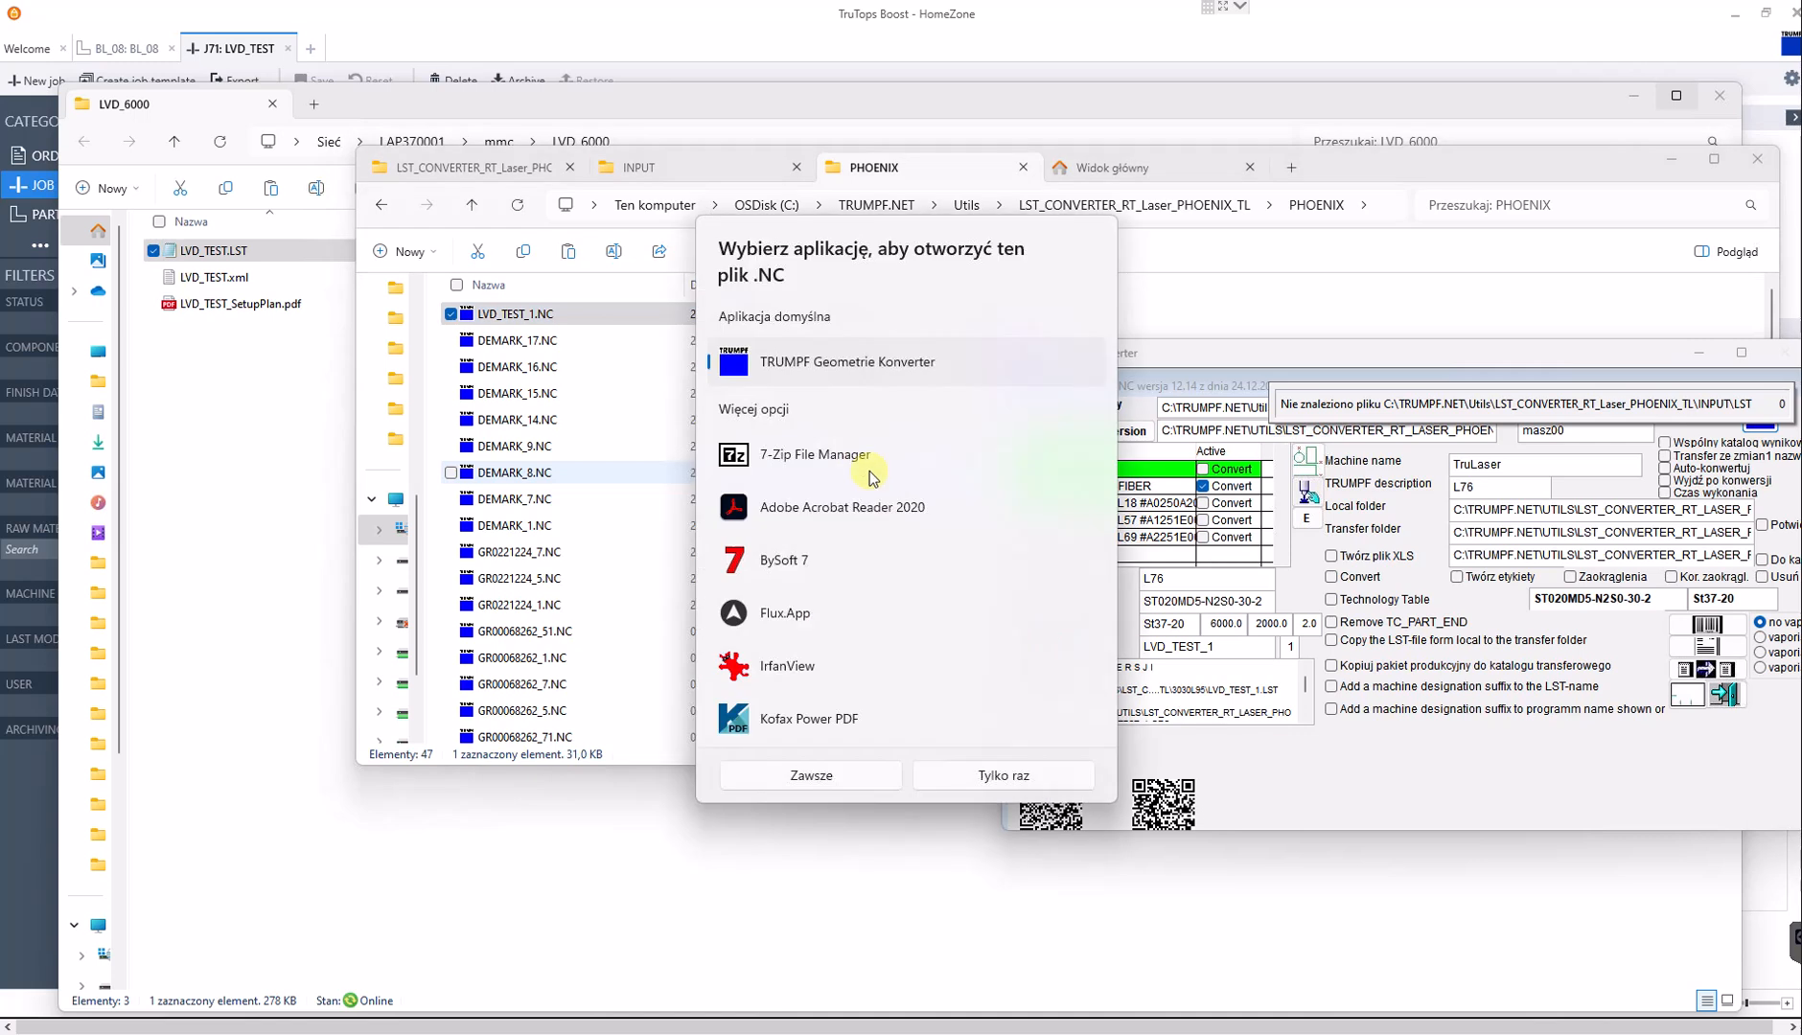
scroll(801, 612, "down", 5)
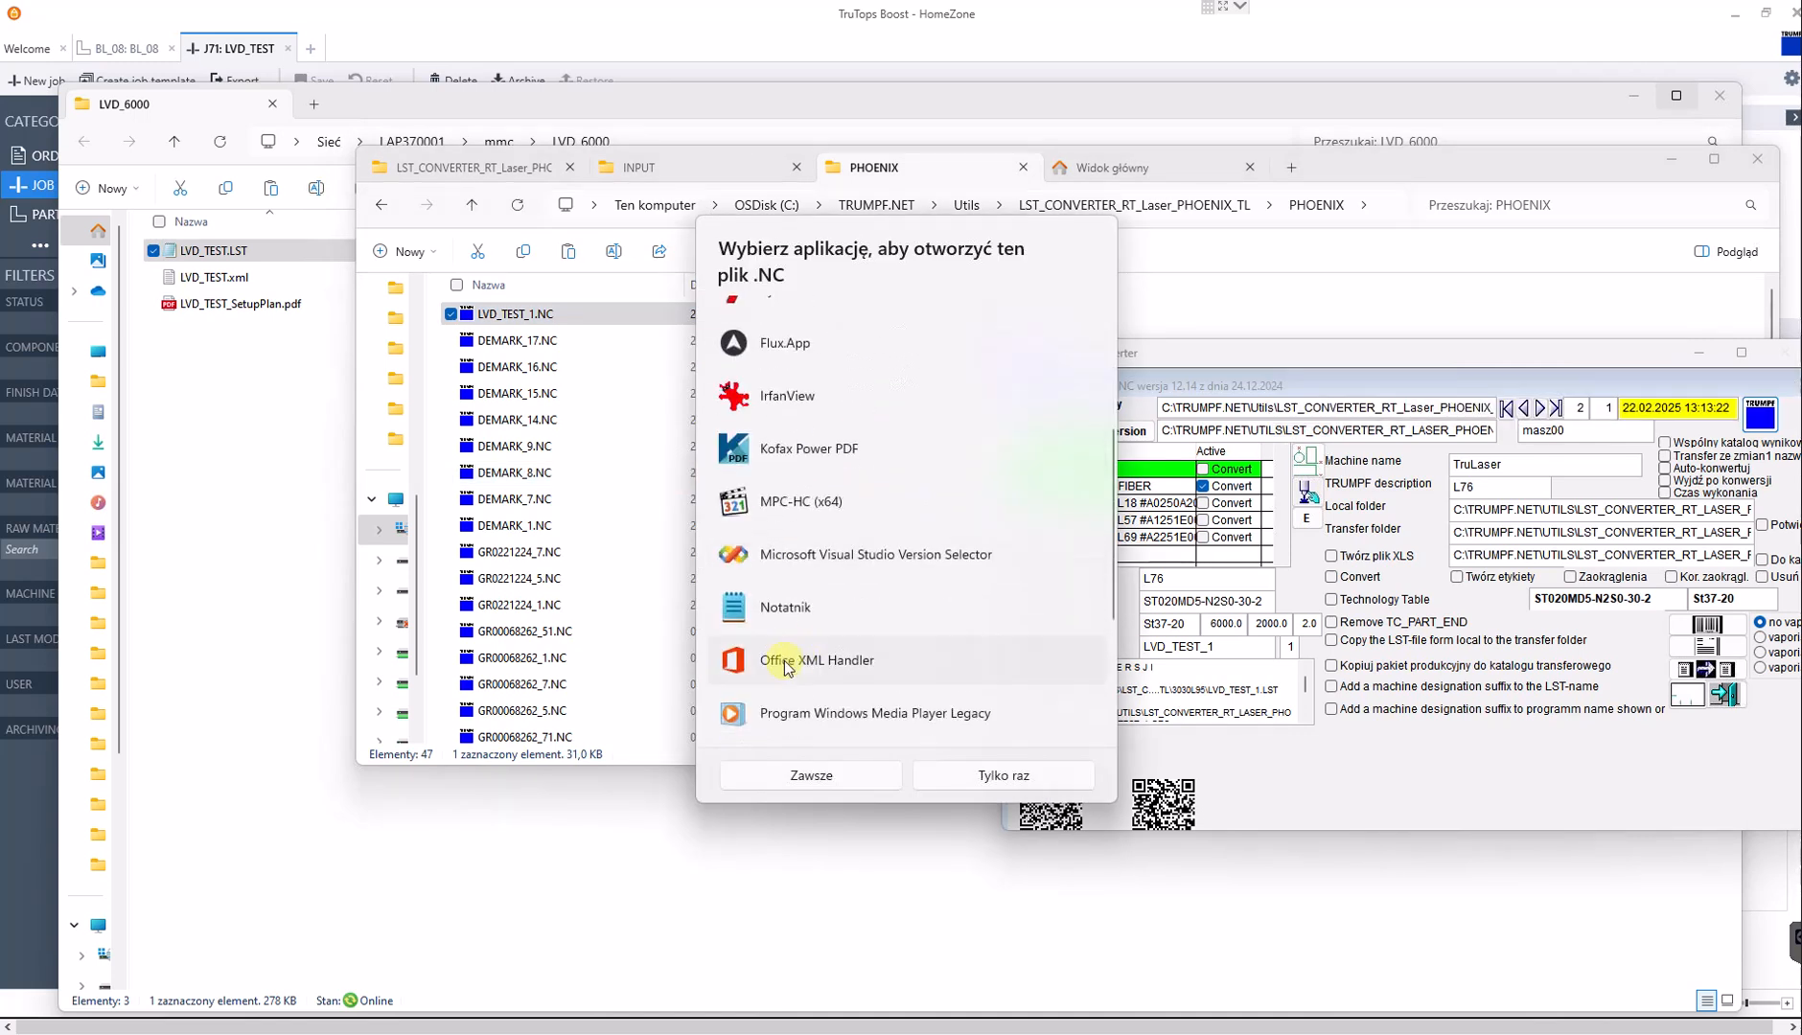
left_click(772, 607)
left_click(826, 778)
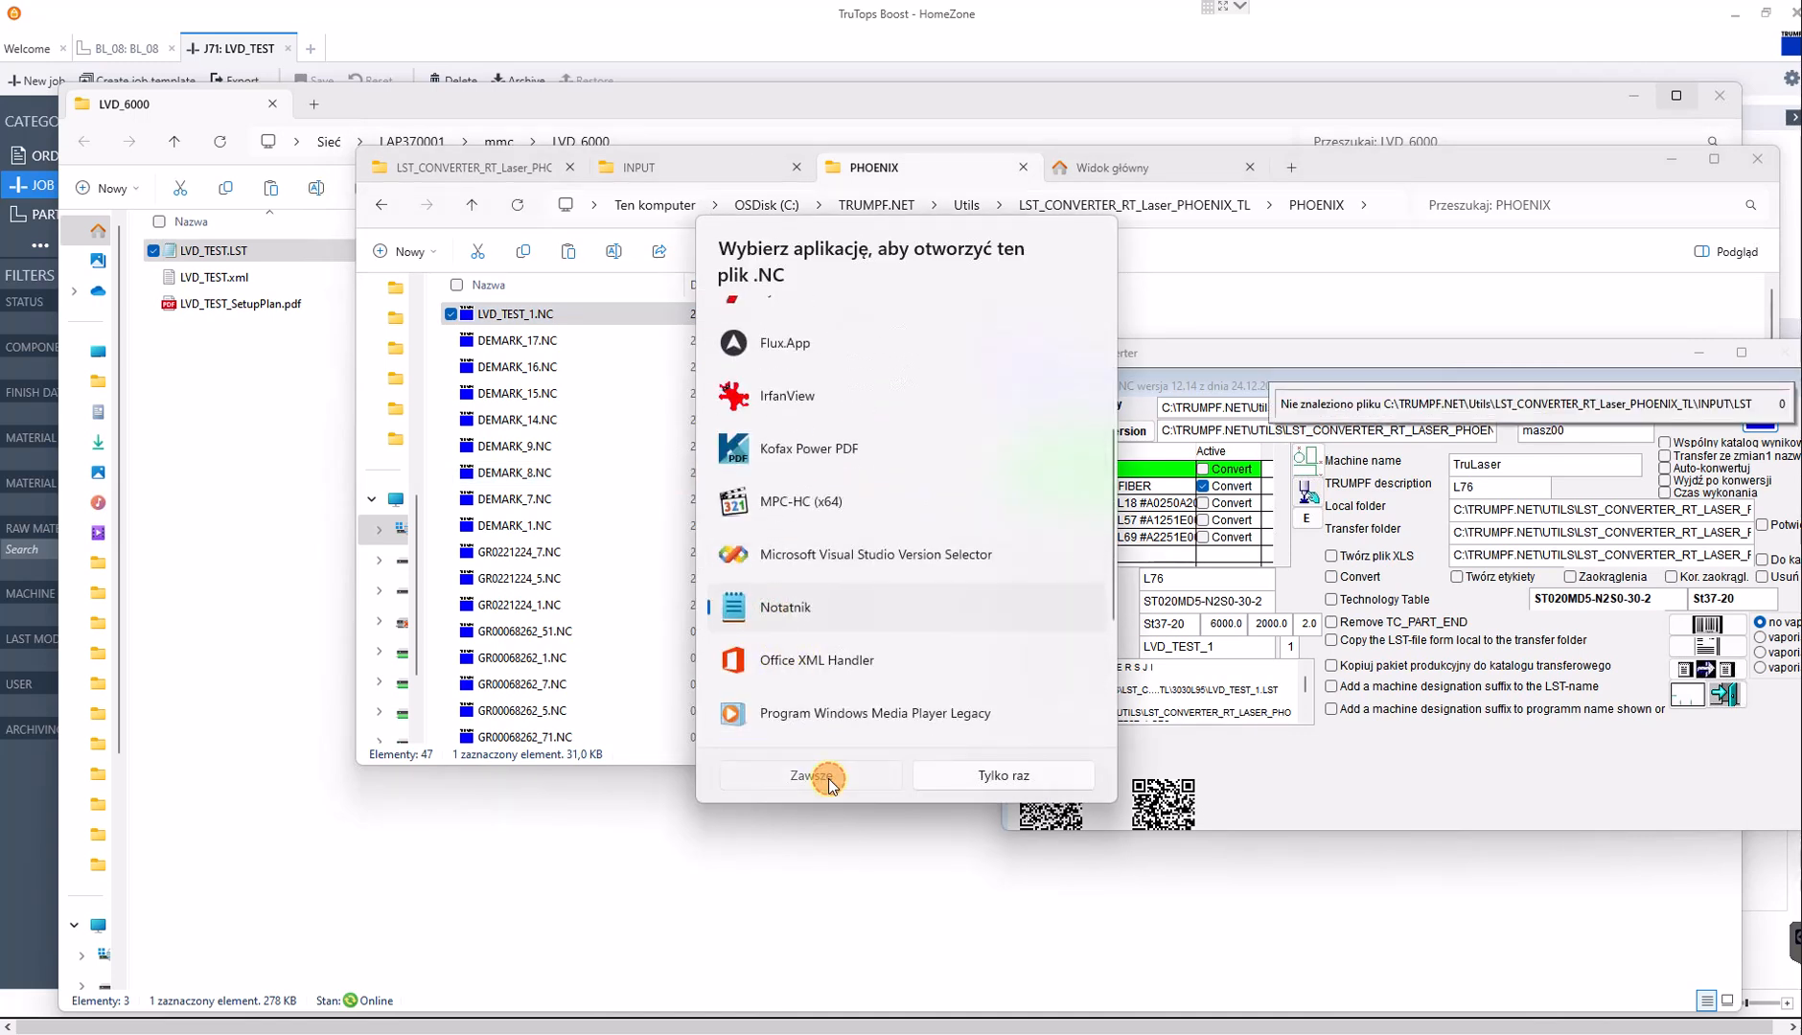
scroll(375, 618, "down", 10)
scroll(376, 618, "down", 20)
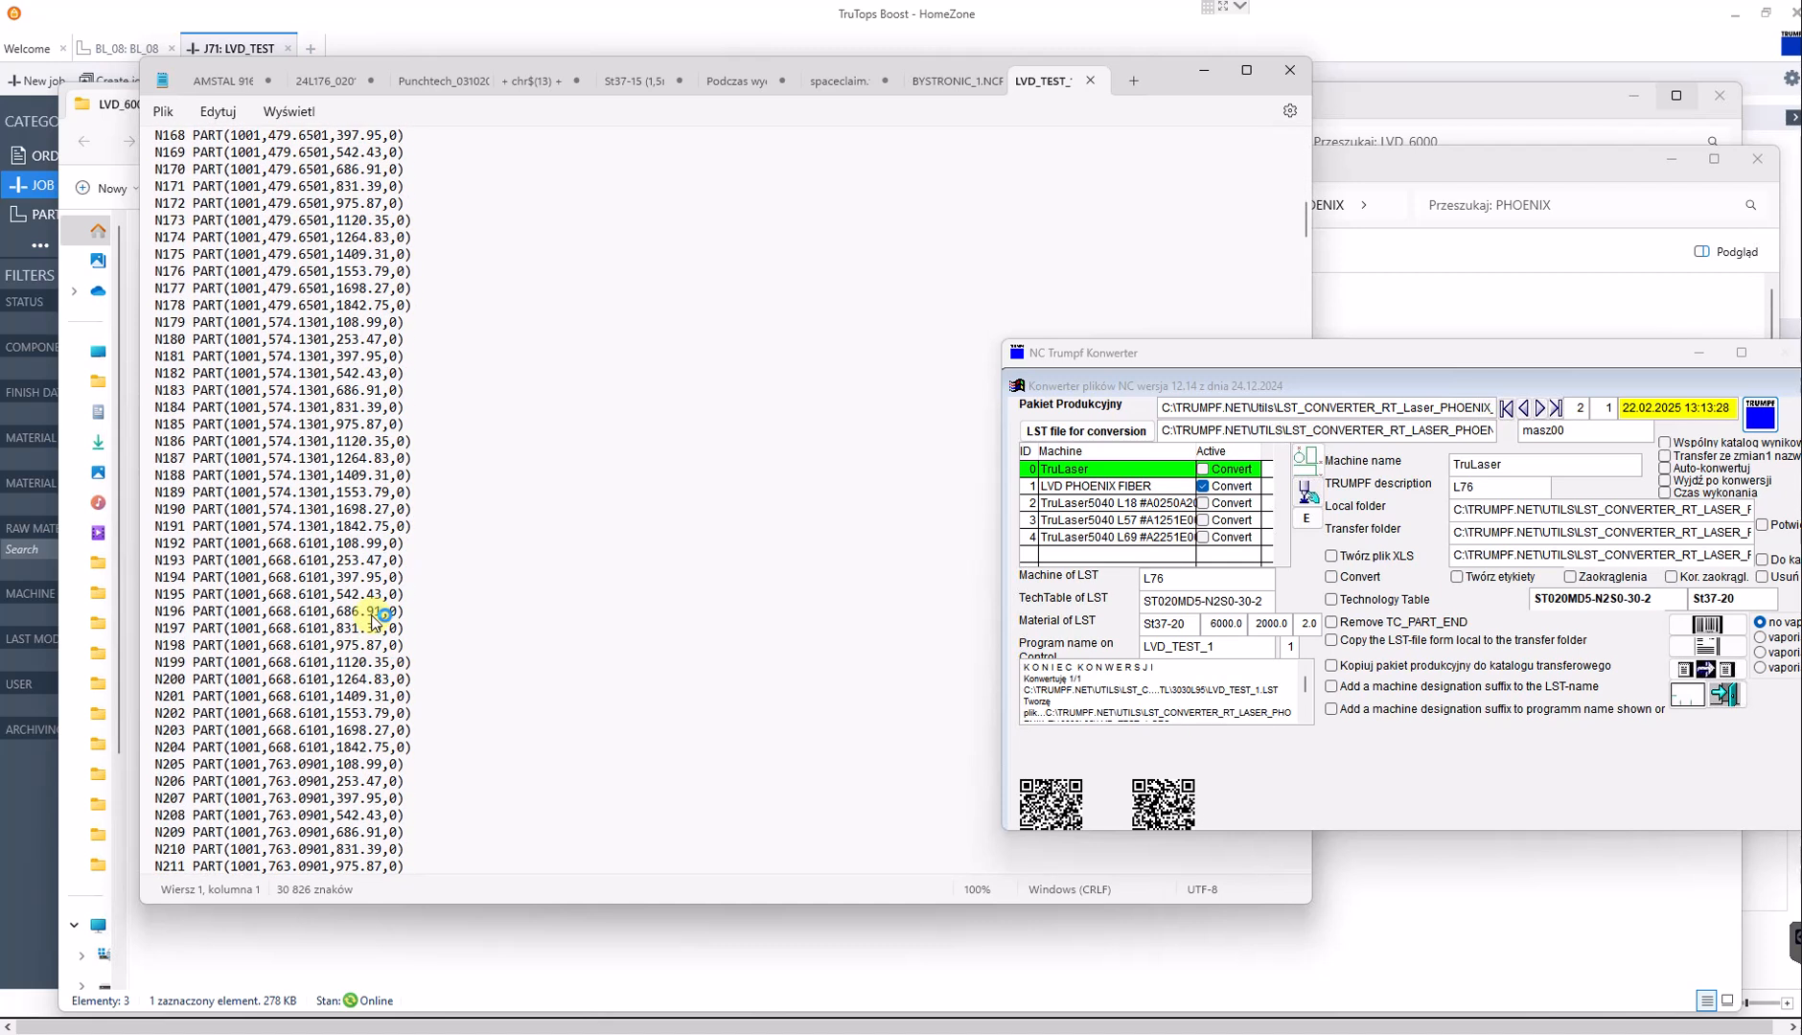